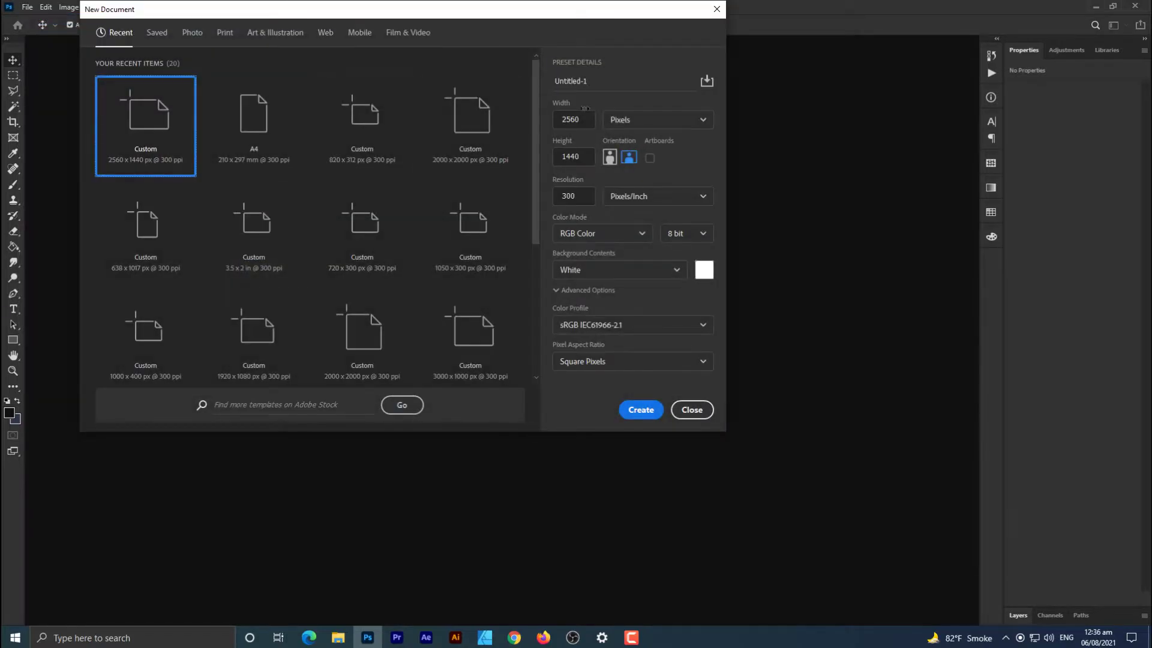
# Step: Create a 2000 by 2000 px RGB document at 300 pixels/inch named "Social Media Banner Design"
pyautogui.moveTo(602, 82); pyautogui.dragTo(567, 81)
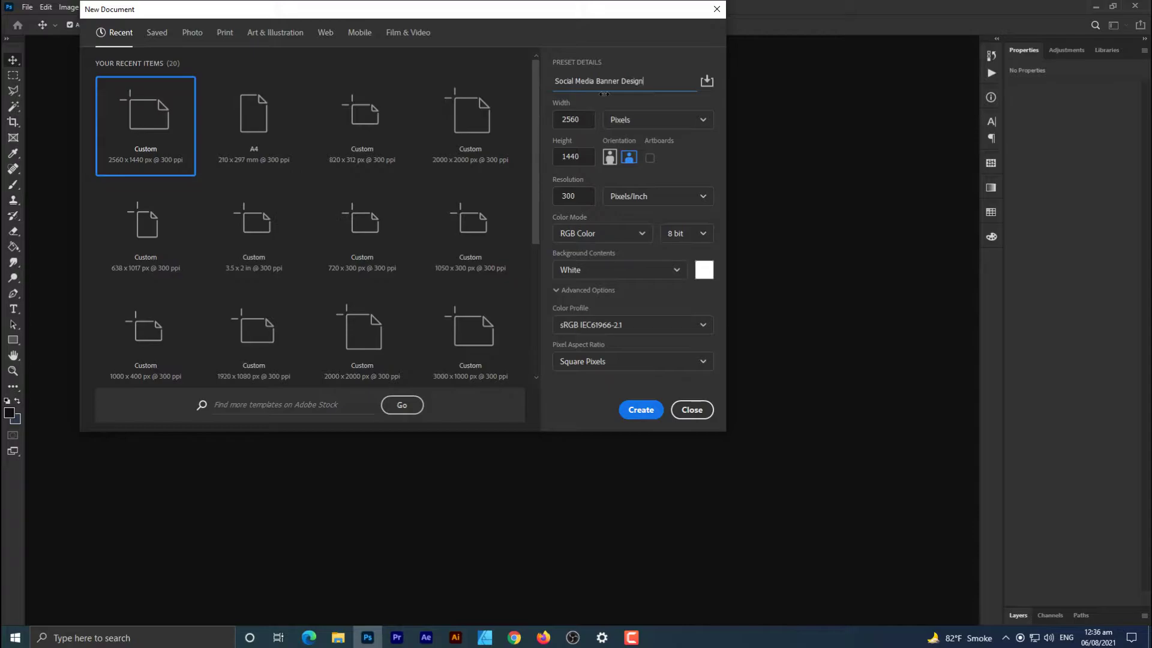
pyautogui.click(588, 118)
pyautogui.click(586, 157)
pyautogui.write('2000')
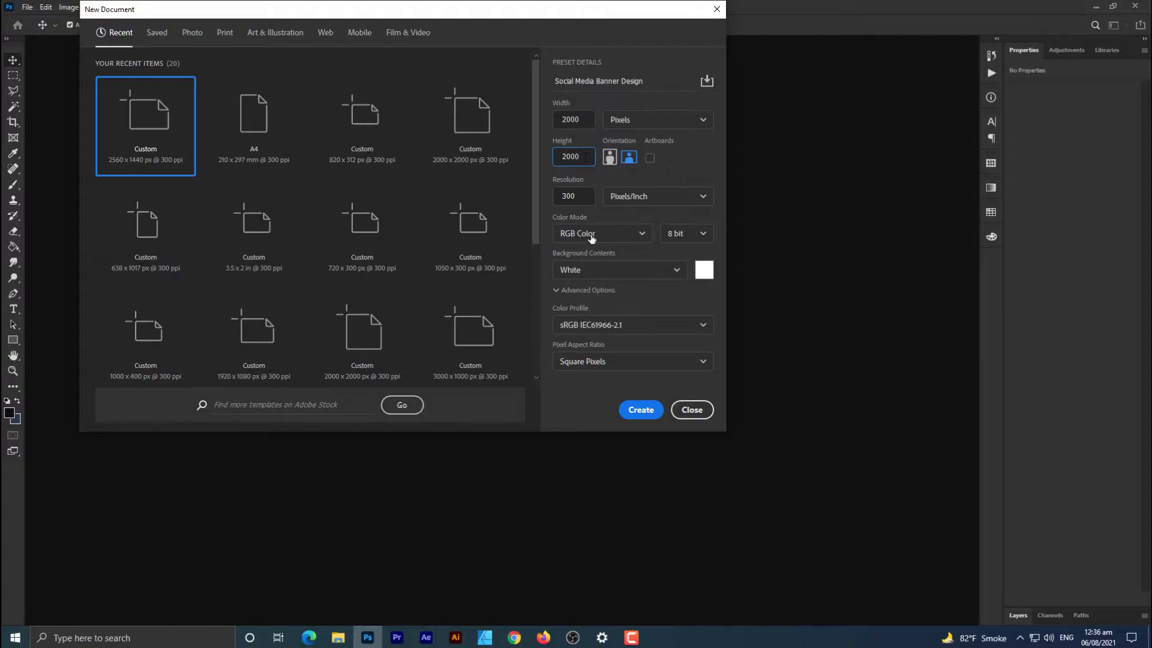
pyautogui.click(640, 409)
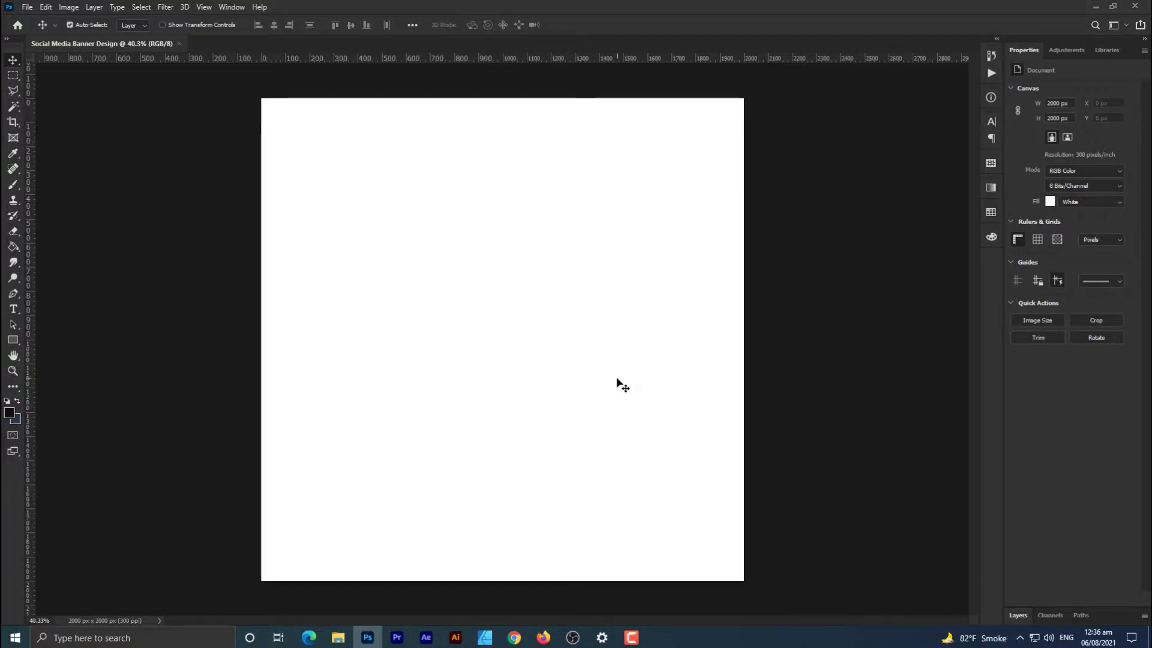
# Step: Expand the collapsed layer list and enlarge it to take most of the height below the document properties
pyautogui.click(1060, 607)
pyautogui.click(1024, 390)
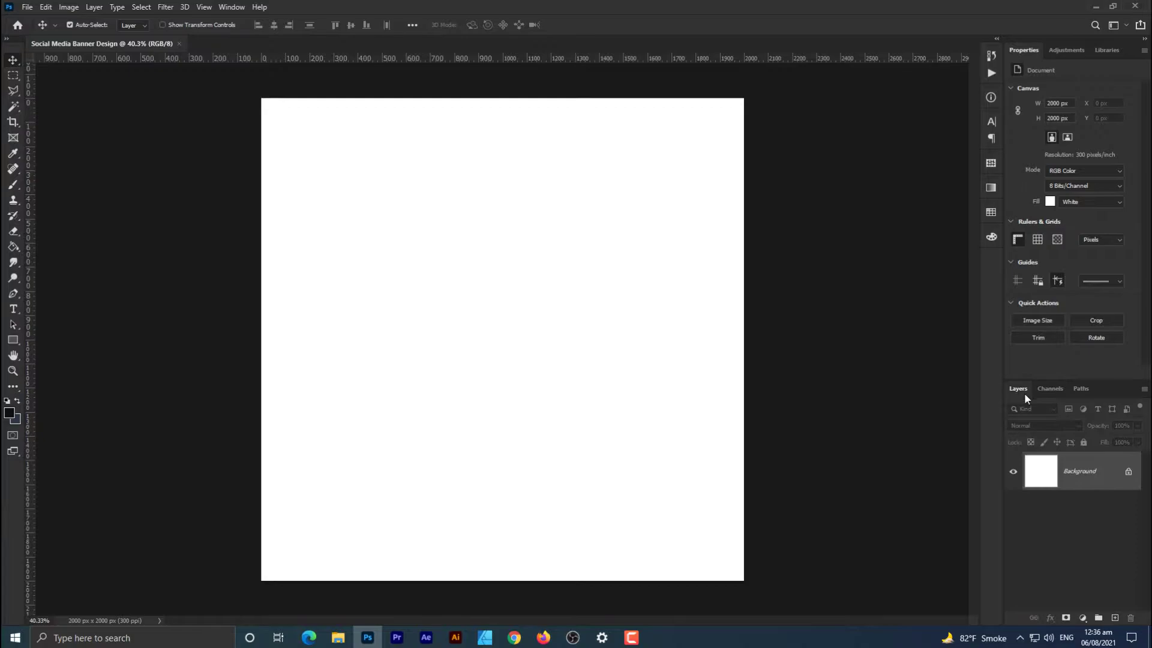
pyautogui.moveTo(1026, 382); pyautogui.dragTo(1061, 118)
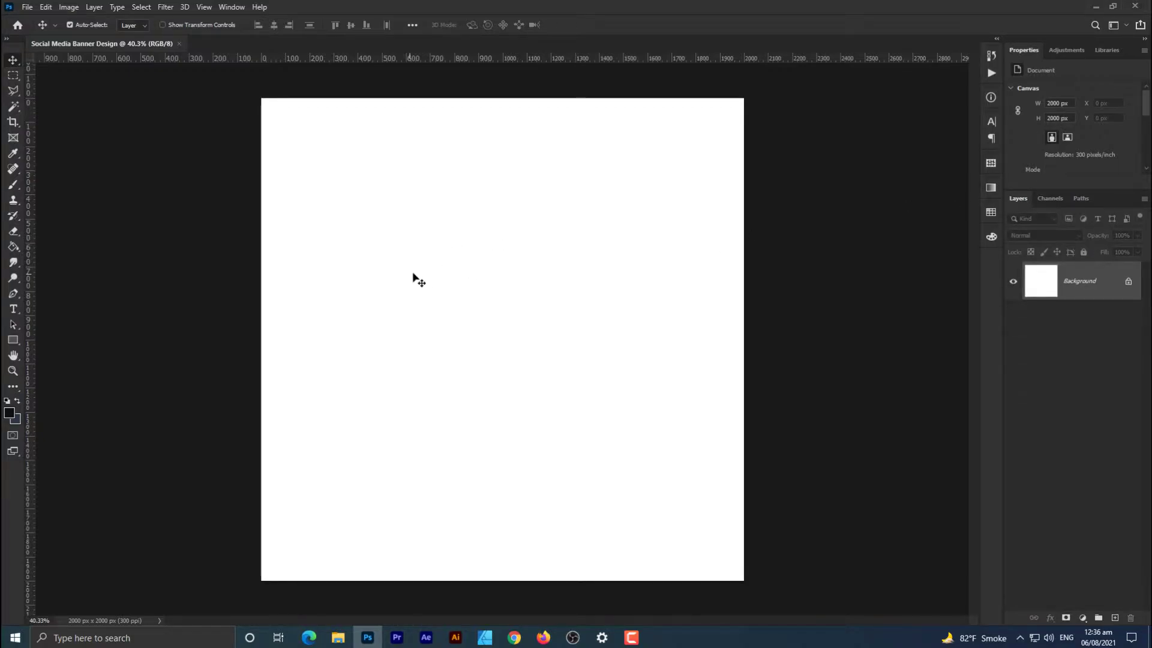
# Step: Draw a tall vertical rectangle about 217 px wide and 1998 px high across the canvas's full height
pyautogui.click(18, 341)
pyautogui.click(48, 336)
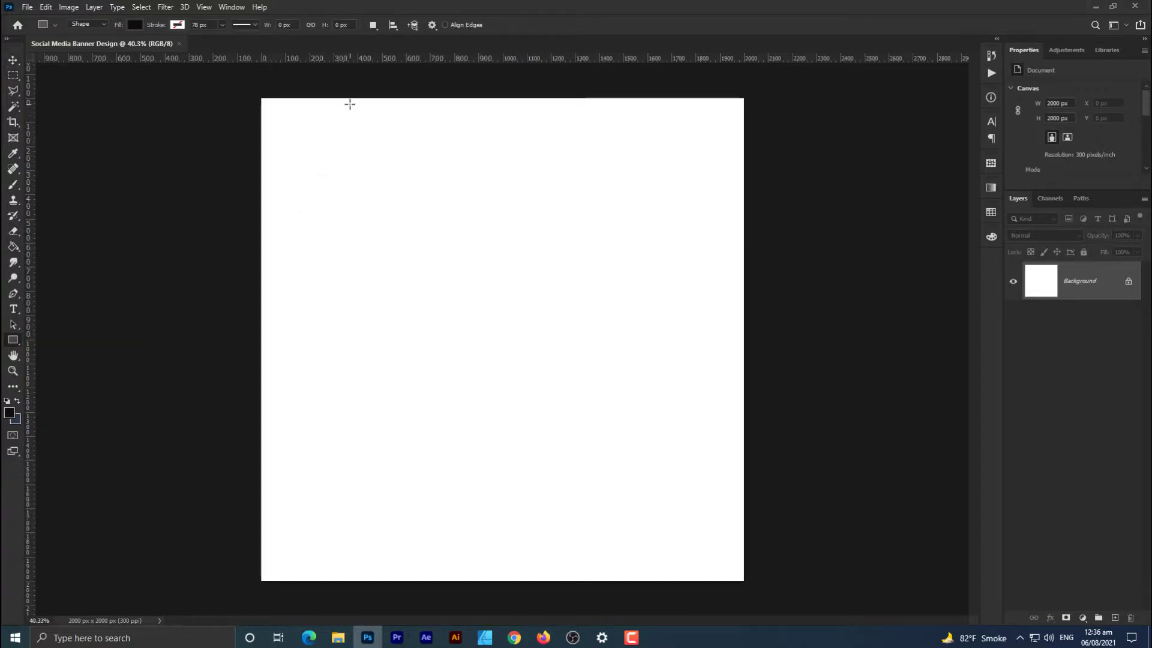
pyautogui.moveTo(349, 99); pyautogui.dragTo(401, 579)
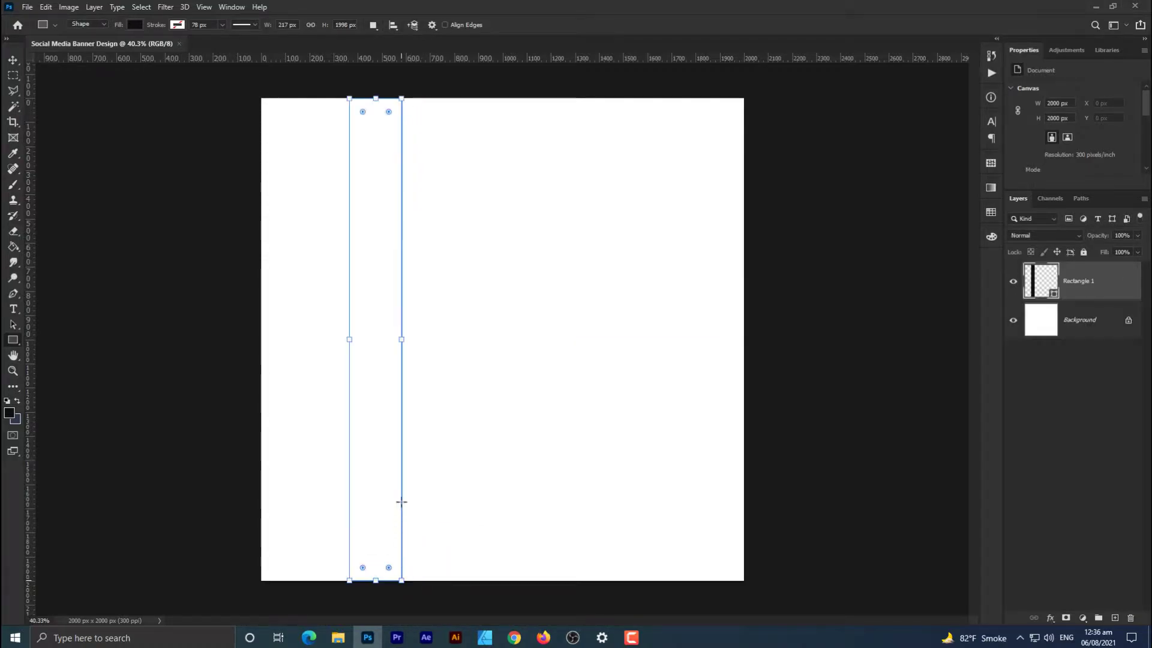
# Step: Set the rectangle's fill colour to bright red, e80000
pyautogui.doubleClick(1036, 290)
pyautogui.click(643, 161)
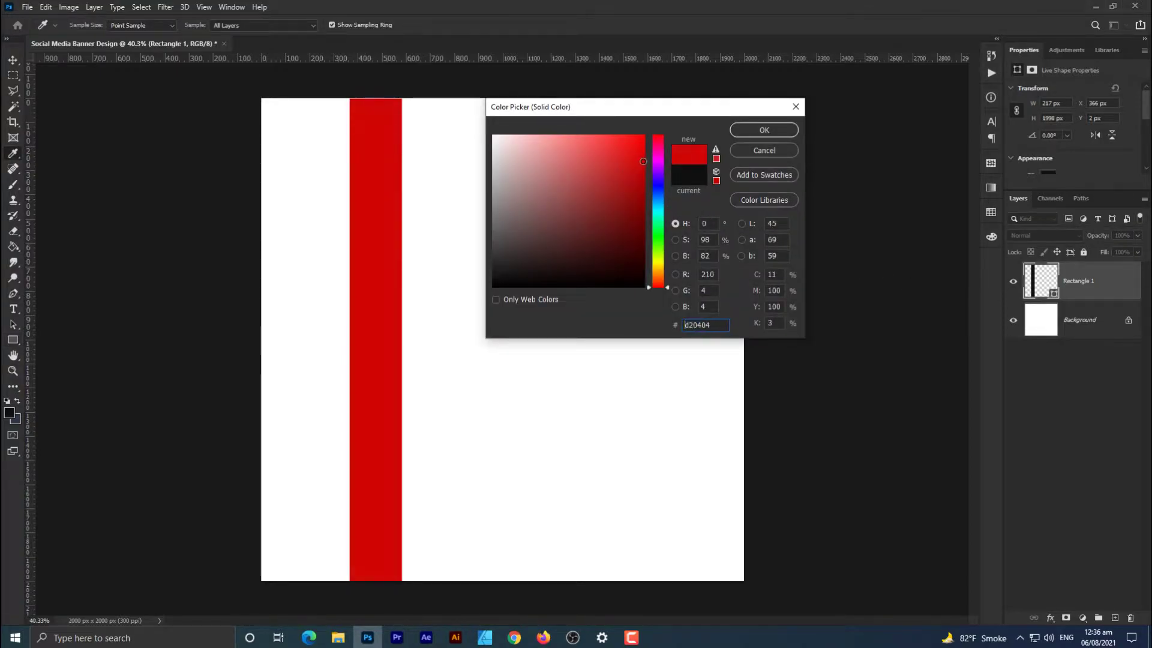
pyautogui.moveTo(661, 150); pyautogui.dragTo(669, 151)
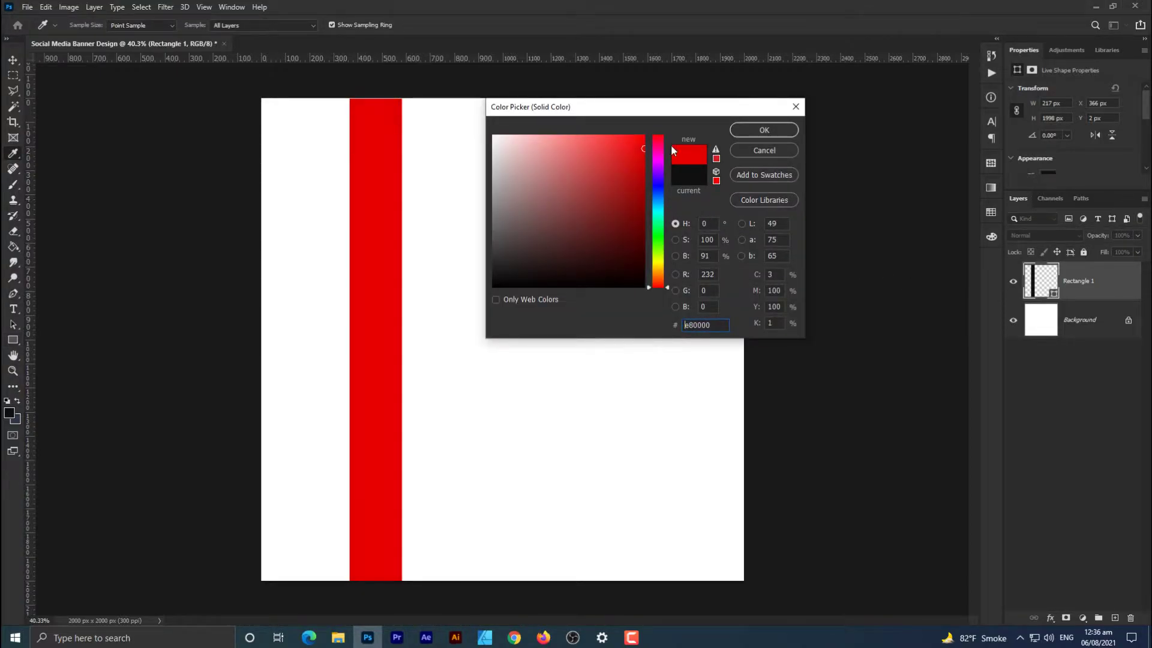
pyautogui.click(754, 131)
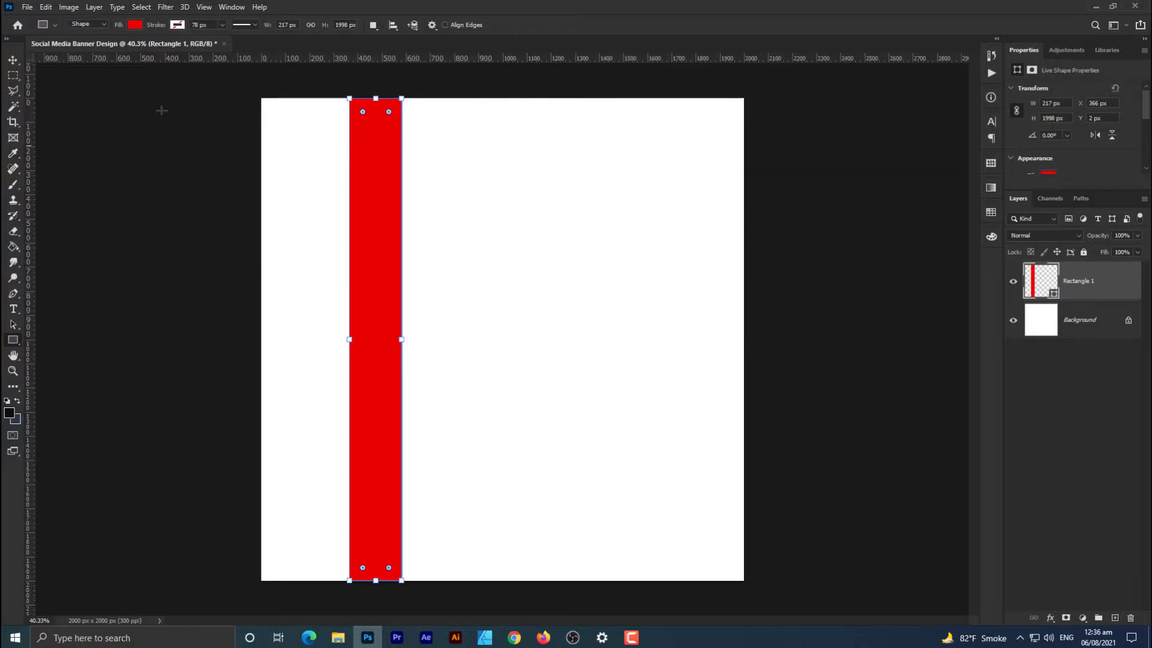
# Step: Rotate the red bar to 45° and place it diagonally from mid-canvas past the right edge
pyautogui.click(14, 60)
pyautogui.hotkey('ctrl', 't')
pyautogui.moveTo(465, 129); pyautogui.dragTo(510, 196)
pyautogui.moveTo(411, 242); pyautogui.dragTo(684, 214)
pyautogui.moveTo(842, 110); pyautogui.dragTo(813, 204)
pyautogui.moveTo(720, 236); pyautogui.dragTo(708, 190)
pyautogui.moveTo(835, 135)
pyautogui.mouseDown()
pyautogui.moveTo(821, 91)
pyautogui.moveTo(833, 115)
pyautogui.mouseUp()
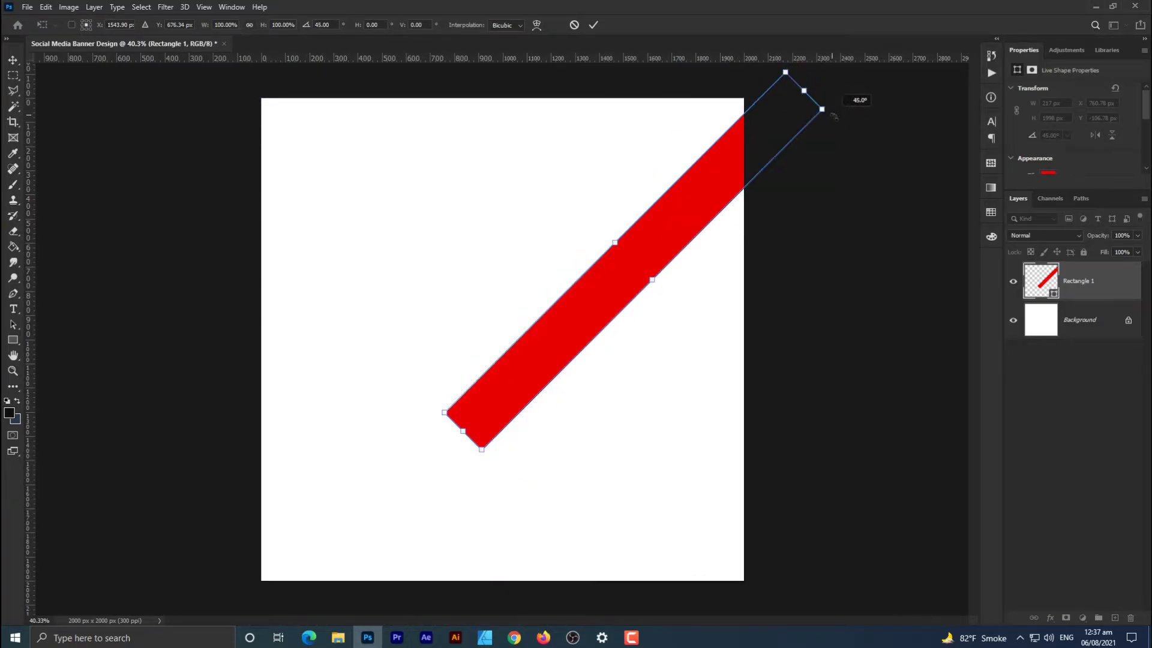
pyautogui.moveTo(654, 255)
pyautogui.mouseDown()
pyautogui.moveTo(645, 267)
pyautogui.moveTo(662, 270)
pyautogui.moveTo(653, 270)
pyautogui.mouseUp()
pyautogui.press('Return')
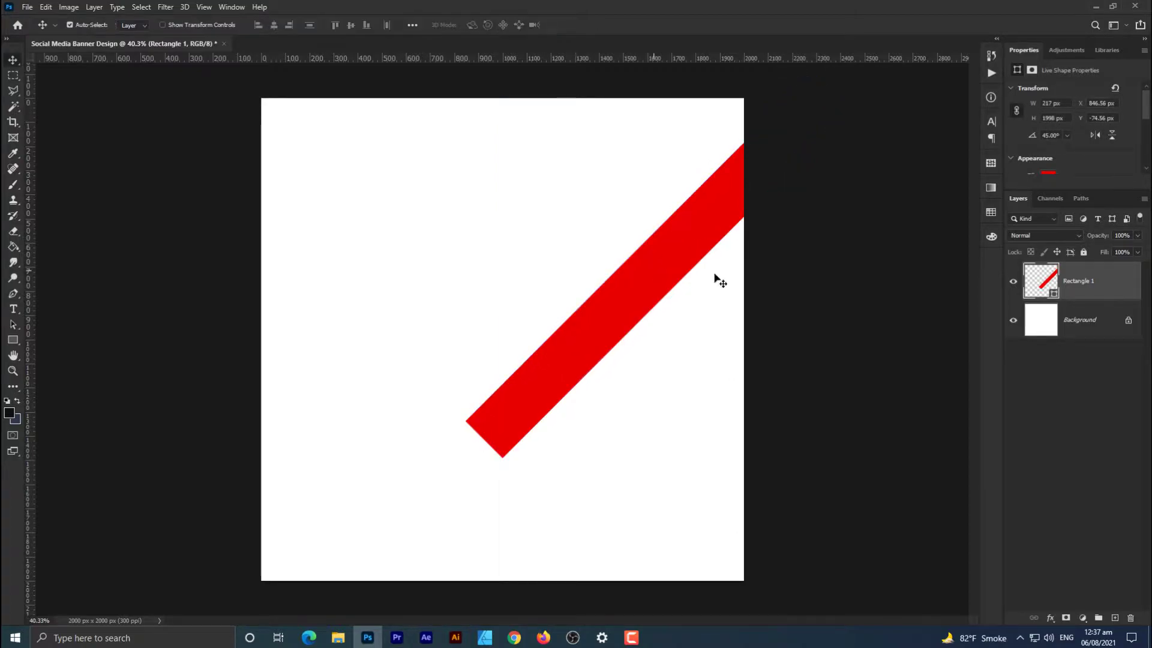
# Step: Duplicate the layer of the red diagonal bar
pyautogui.rightClick(1103, 290)
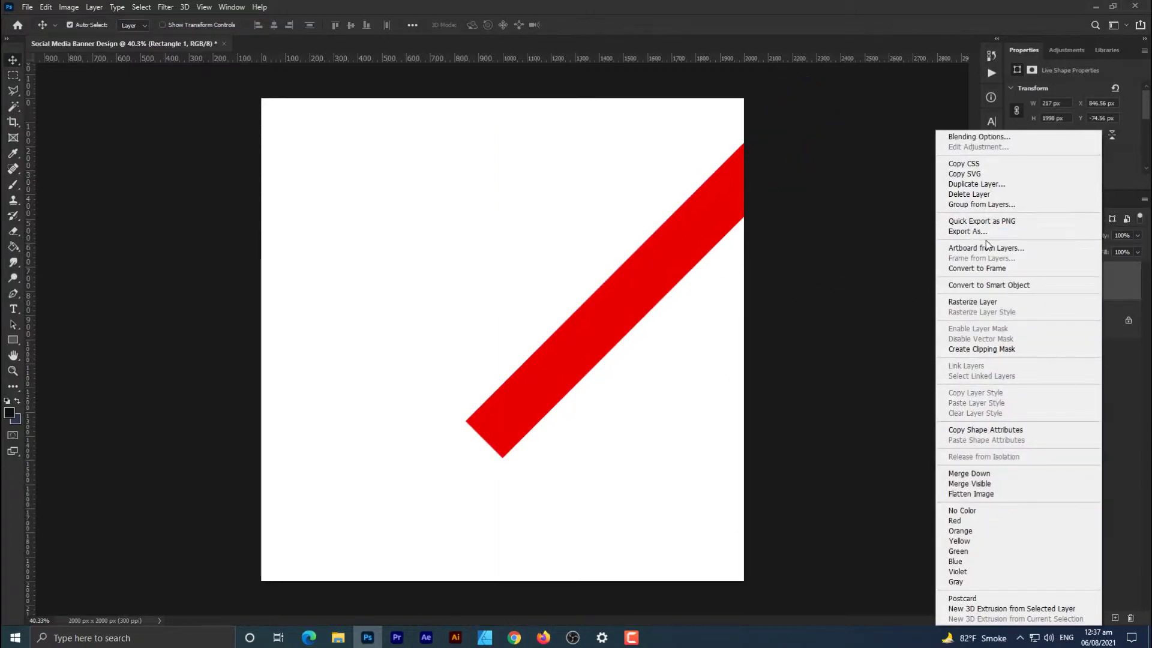
pyautogui.click(978, 184)
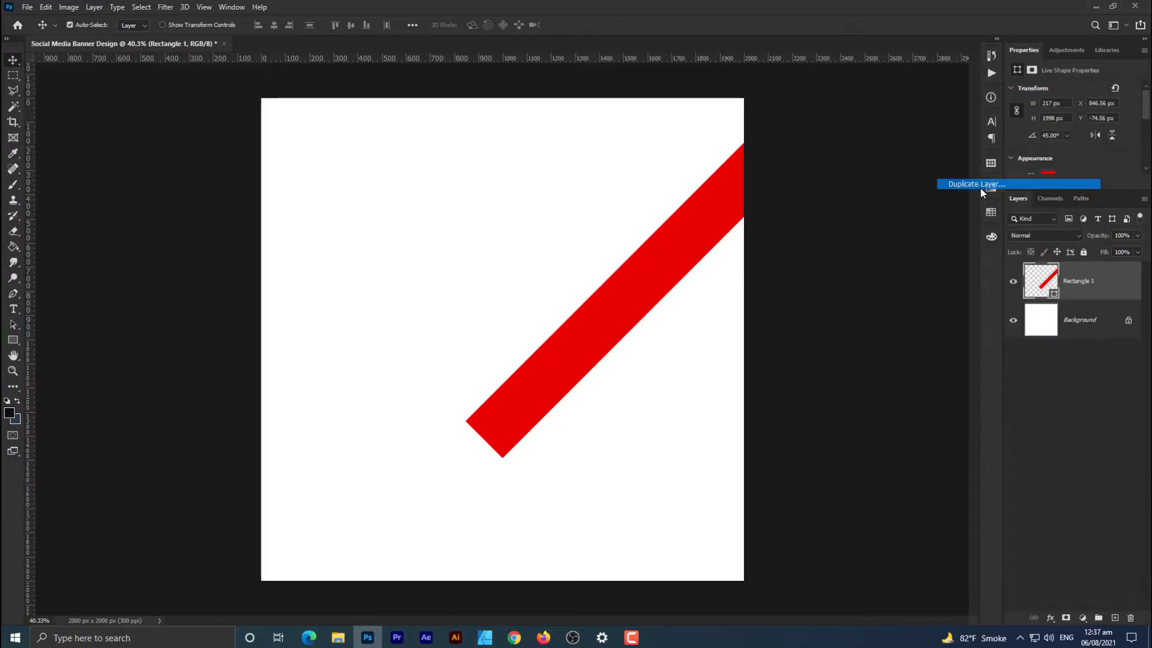
pyautogui.click(506, 114)
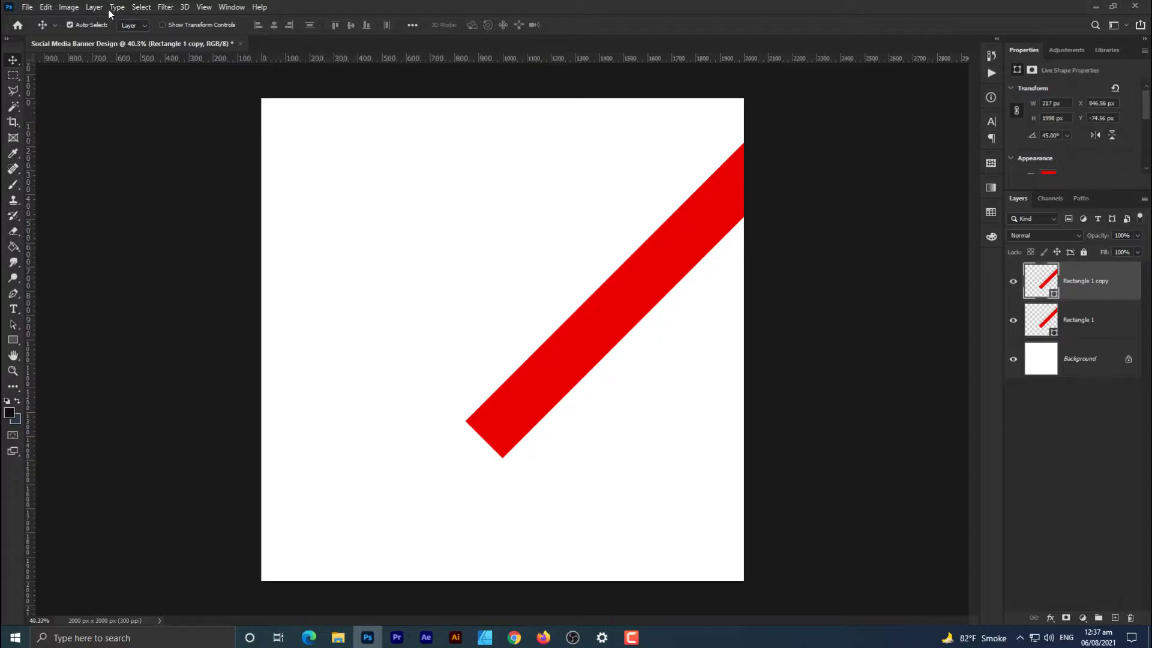
# Step: Rotate the duplicated bar a further 45° to horizontal and move it under the diagonal bar's lower end
pyautogui.click(46, 7)
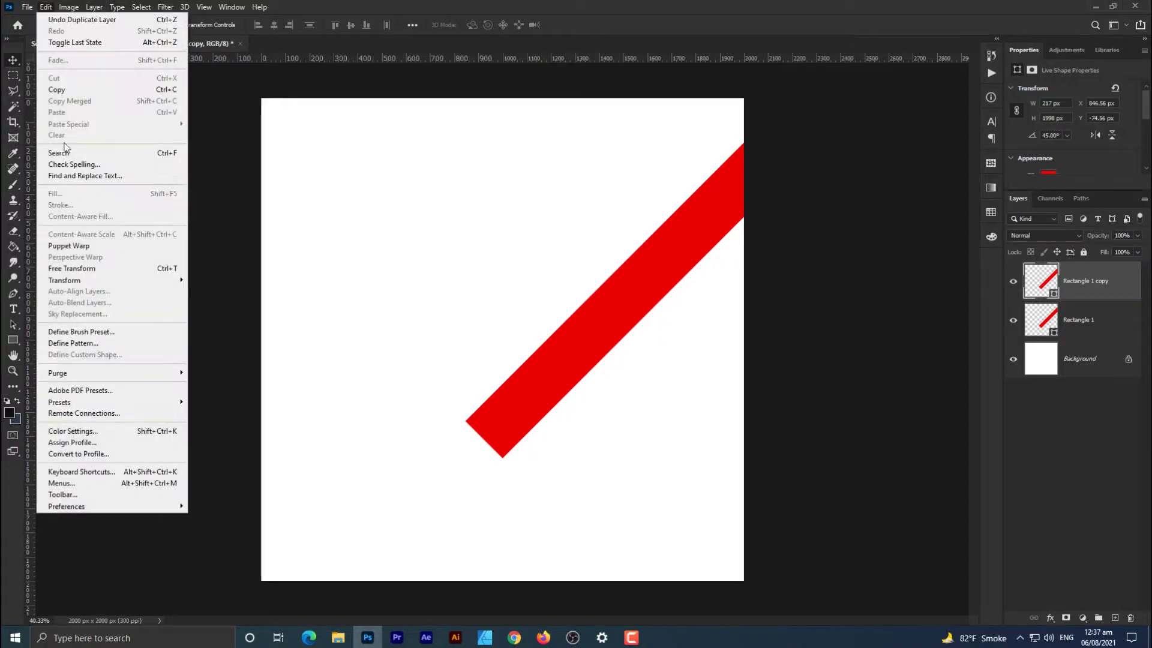
pyautogui.click(84, 269)
pyautogui.moveTo(867, 92); pyautogui.dragTo(894, 276)
pyautogui.moveTo(573, 288); pyautogui.dragTo(624, 442)
# Step: Align the horizontal bar's upper-left corner precisely with the diagonal bar's left corner
pyautogui.scroll(5, 499, 446)
pyautogui.scroll(1, 487, 449)
pyautogui.moveTo(484, 398); pyautogui.dragTo(487, 469)
pyautogui.scroll(10, 390, 391)
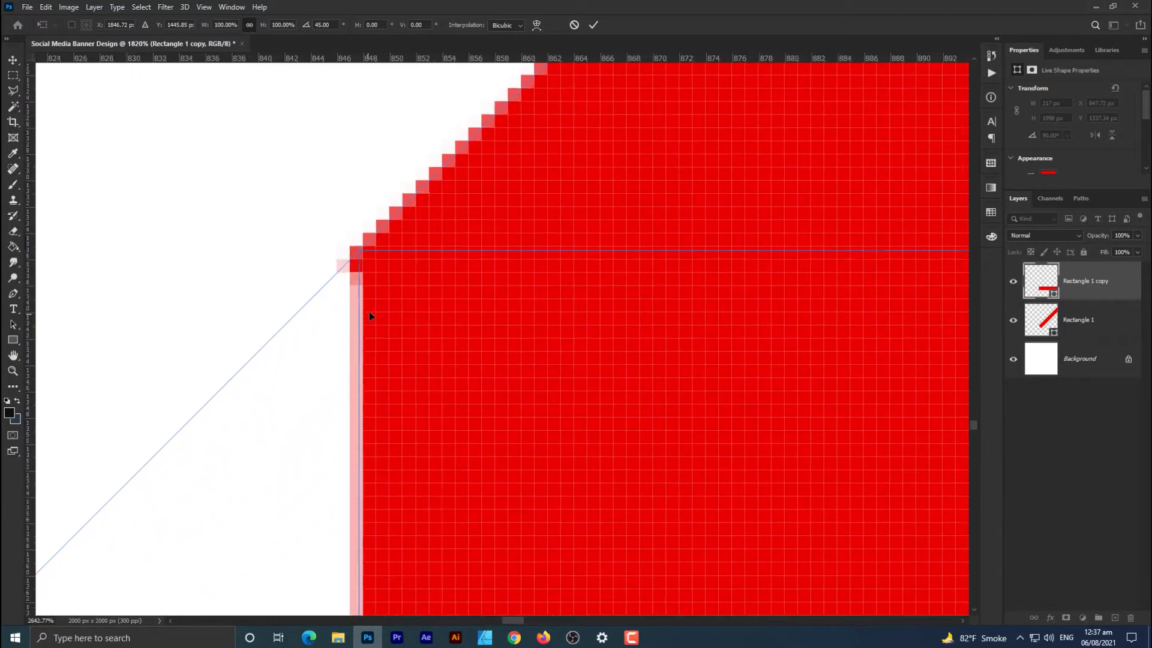
pyautogui.scroll(1, 369, 315)
pyautogui.moveTo(372, 309); pyautogui.dragTo(356, 323)
pyautogui.scroll(-10, 376, 334)
pyautogui.scroll(-9, 377, 335)
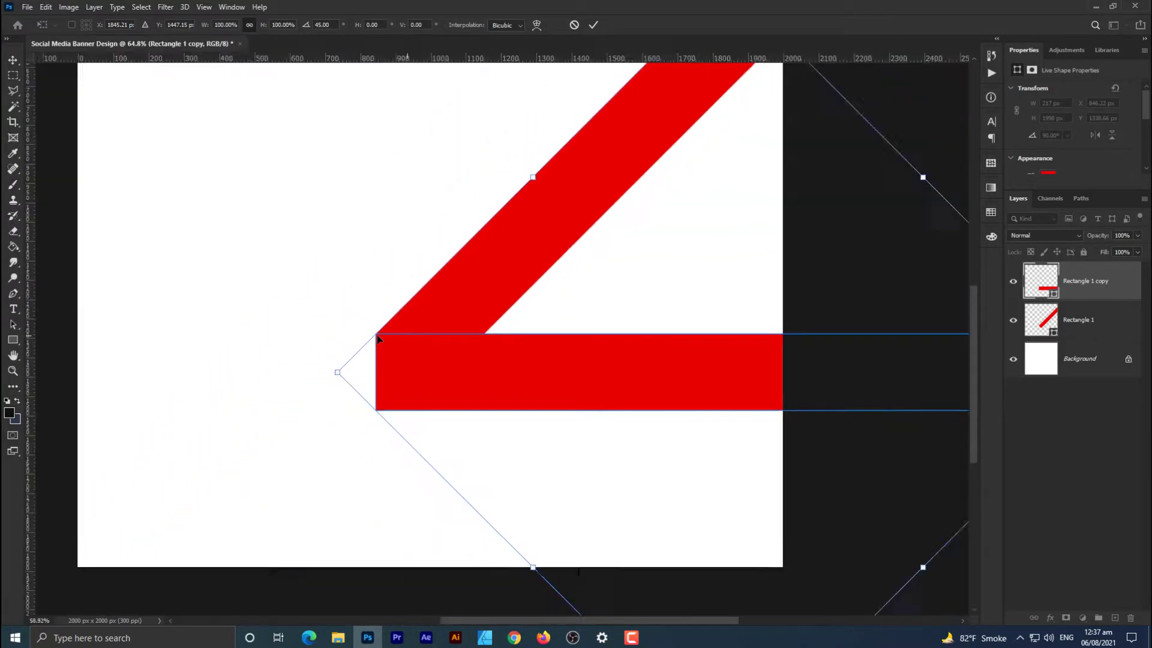
pyautogui.scroll(3, 377, 335)
pyautogui.press('Return')
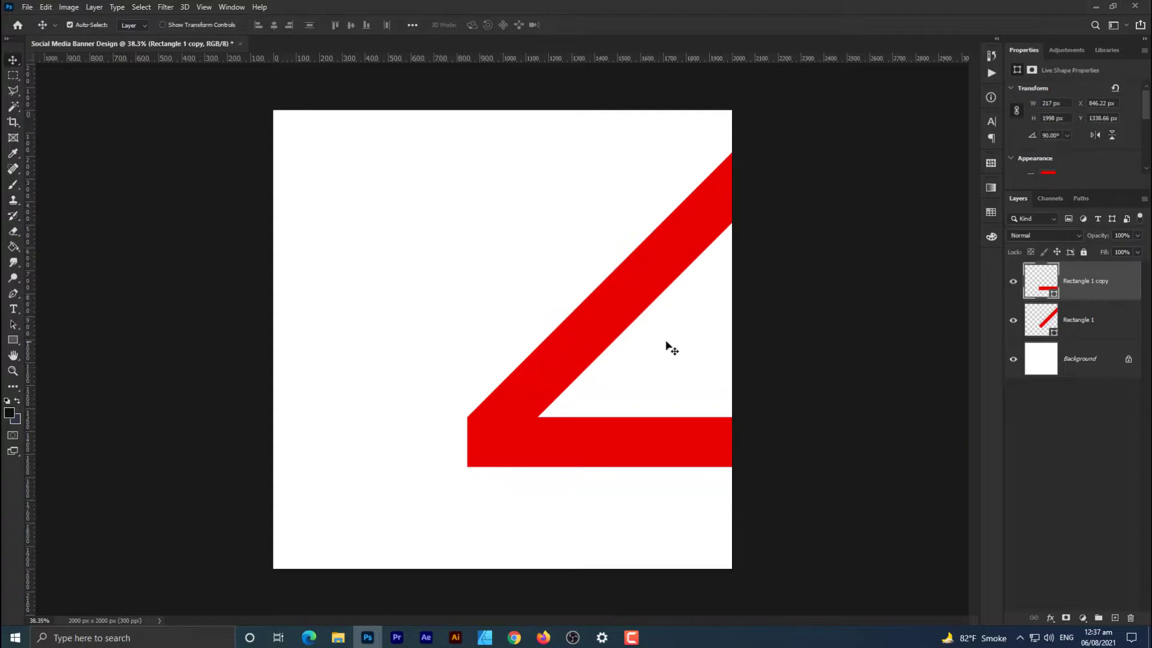
# Step: Stretch the diagonal and horizontal bars vertically together, making the horizontal bar about 270 px thick
pyautogui.keyDown('shift'); pyautogui.click(1024, 338); pyautogui.keyUp('shift')
pyautogui.hotkey('ctrl', 't')
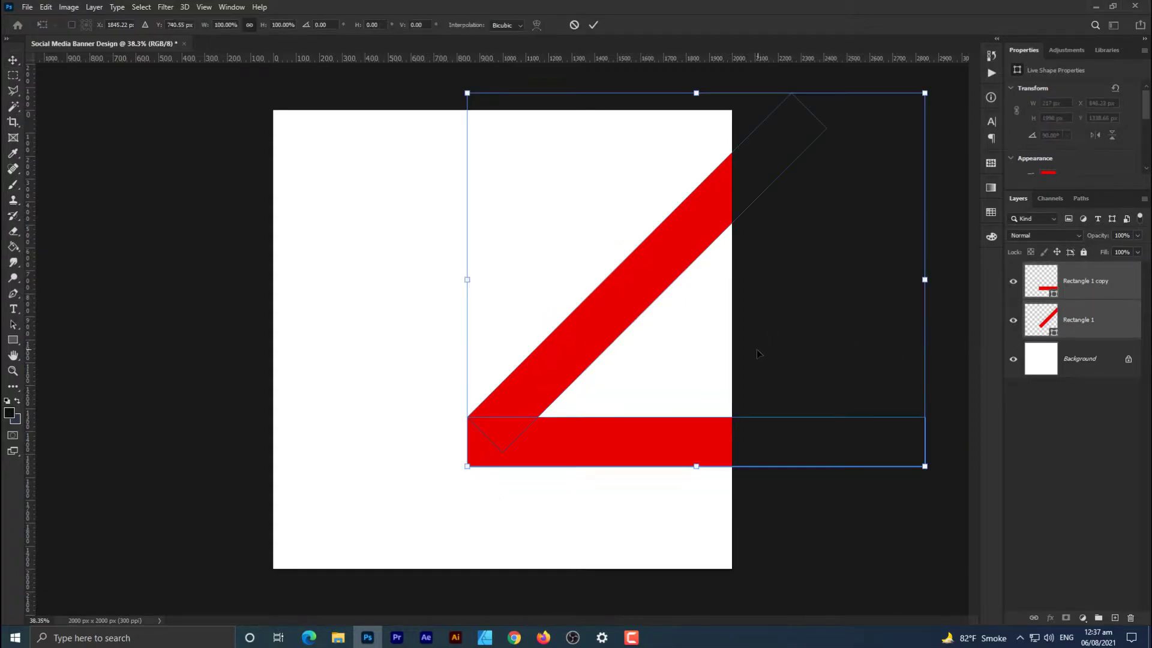
pyautogui.scroll(-1, 757, 363)
pyautogui.moveTo(653, 444); pyautogui.dragTo(635, 465)
pyautogui.press('Return')
pyautogui.hotkey('ctrl', '0')
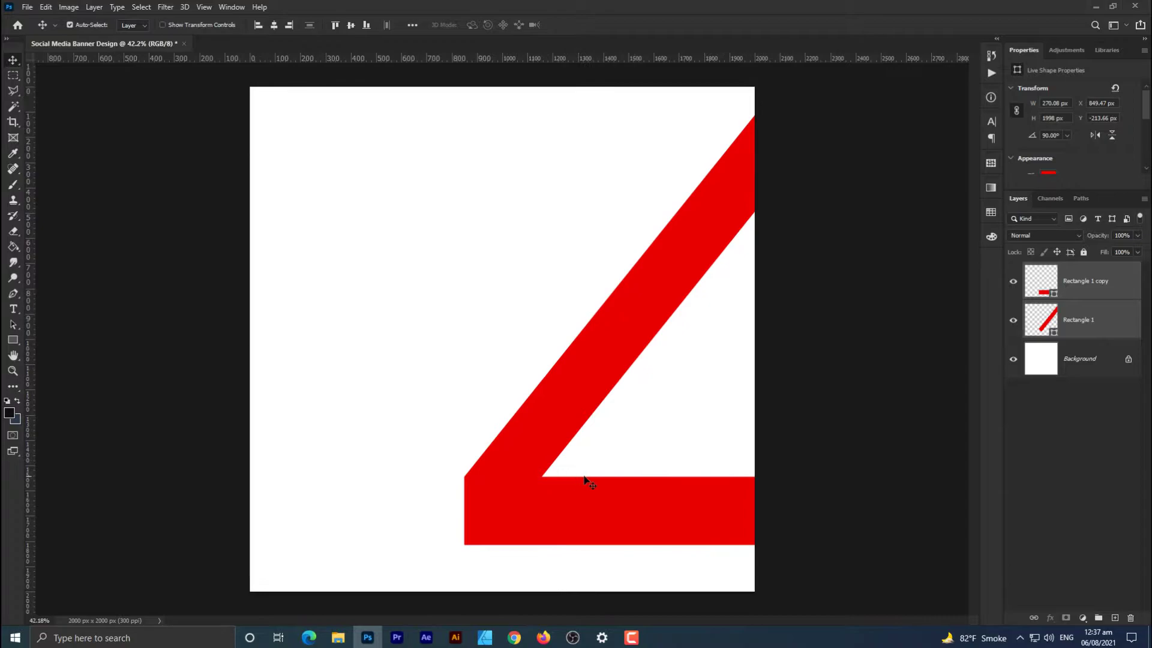
# Step: Stretch both bars down to the canvas's bottom edge and further upward, and pull their left side in to 1000 px
pyautogui.scroll(5, 540, 480)
pyautogui.scroll(-6, 502, 463)
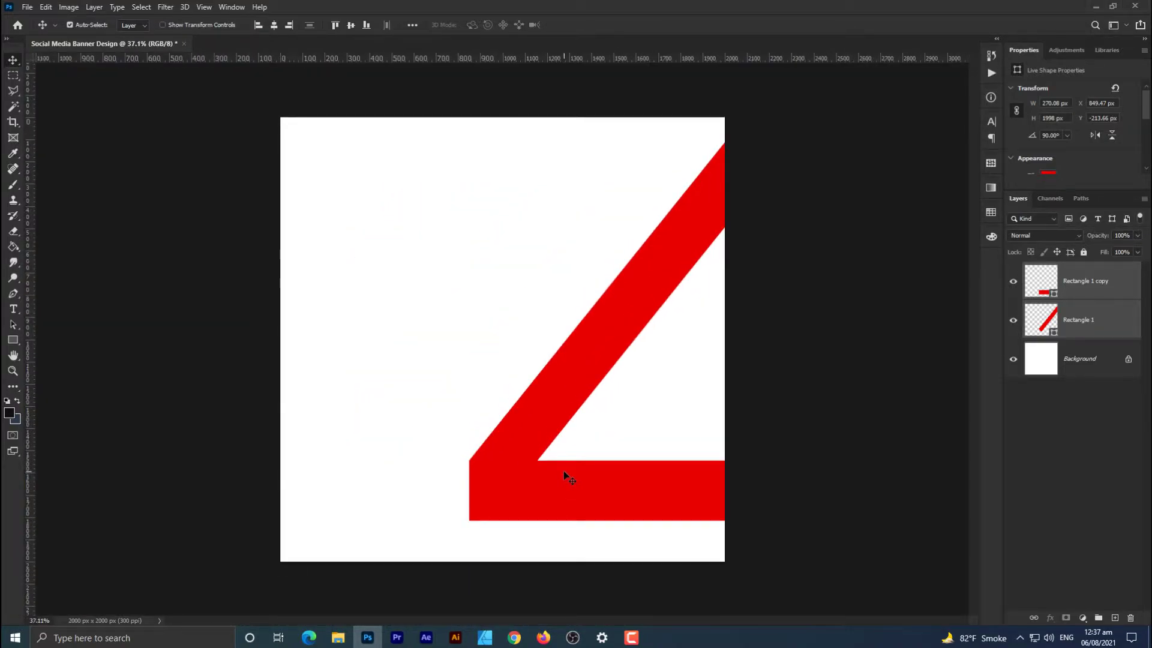
pyautogui.hotkey('ctrl', 't')
pyautogui.moveTo(690, 520); pyautogui.dragTo(699, 561)
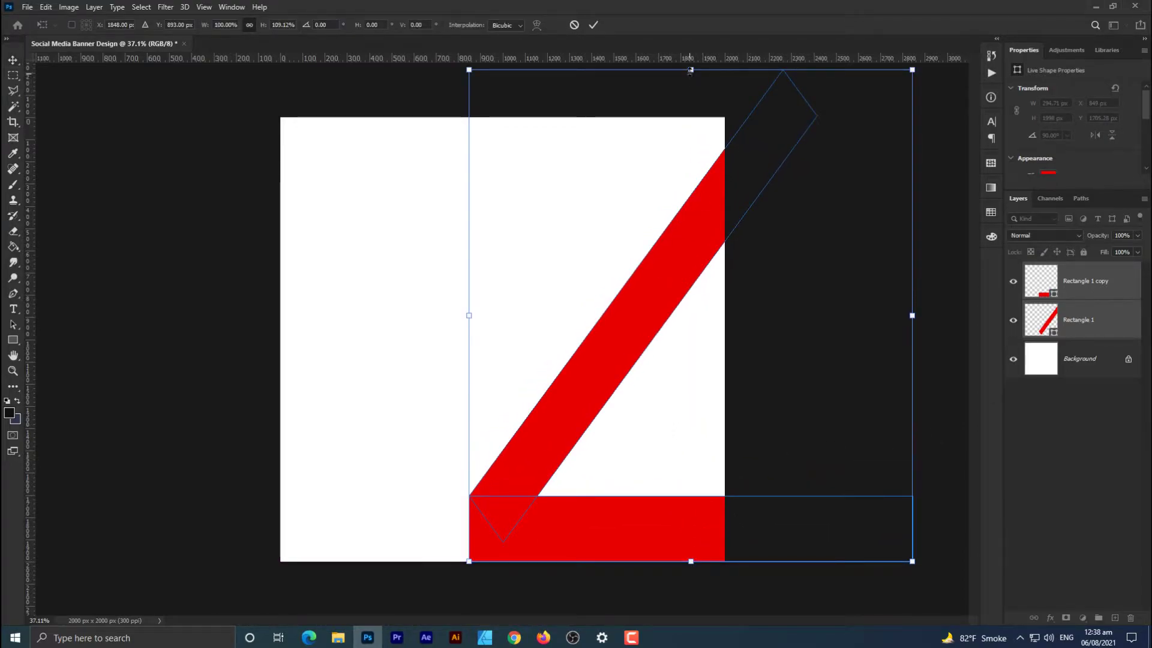
pyautogui.moveTo(690, 70); pyautogui.dragTo(683, 33)
pyautogui.moveTo(469, 298); pyautogui.dragTo(499, 303)
pyautogui.press('Return')
# Step: Lower the horizontal bar's upper edge so the bar is about 237 px thick
pyautogui.scroll(2, 509, 318)
pyautogui.scroll(2, 559, 461)
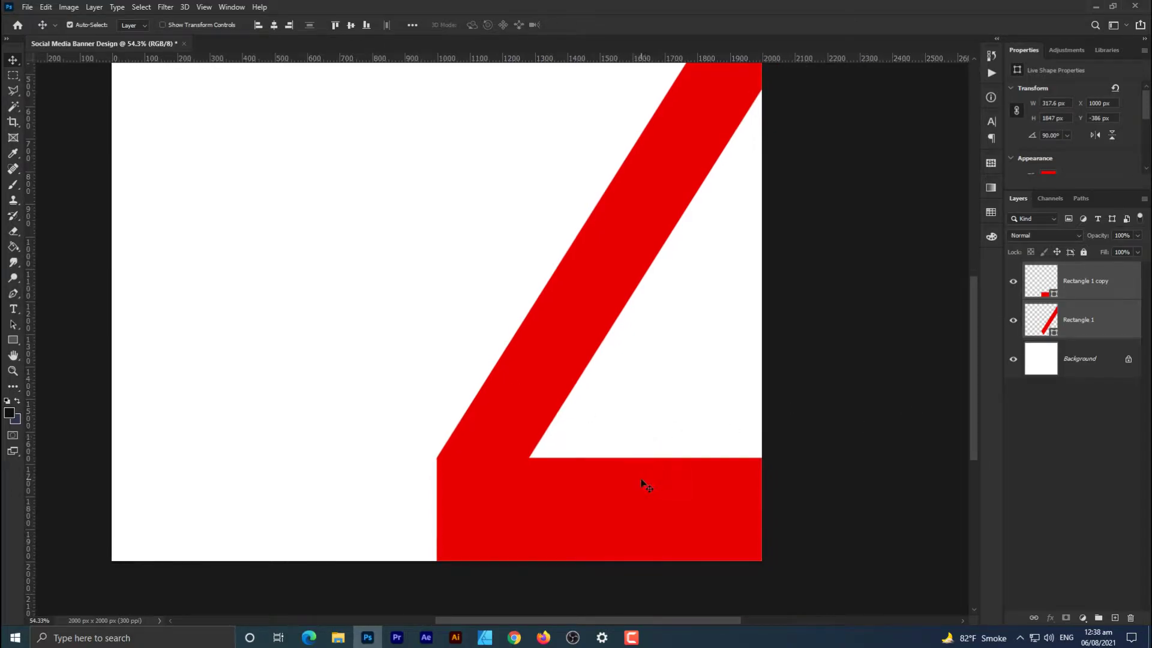
pyautogui.click(1080, 292)
pyautogui.hotkey('ctrl', 't')
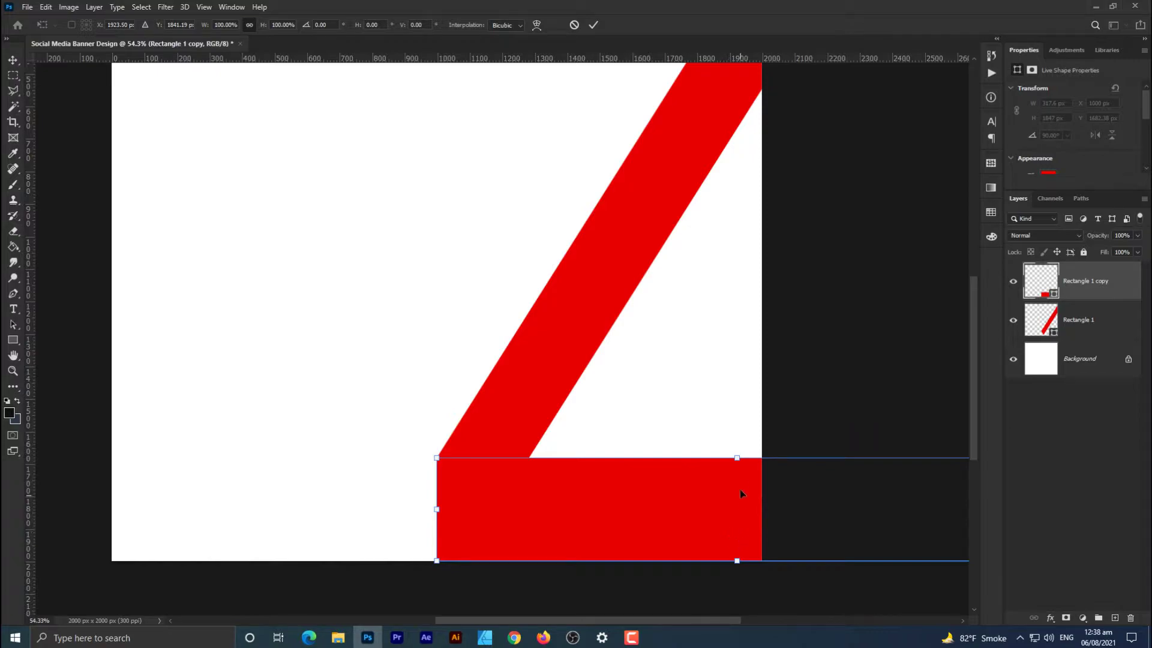
pyautogui.moveTo(738, 459); pyautogui.dragTo(734, 487)
pyautogui.press('Return')
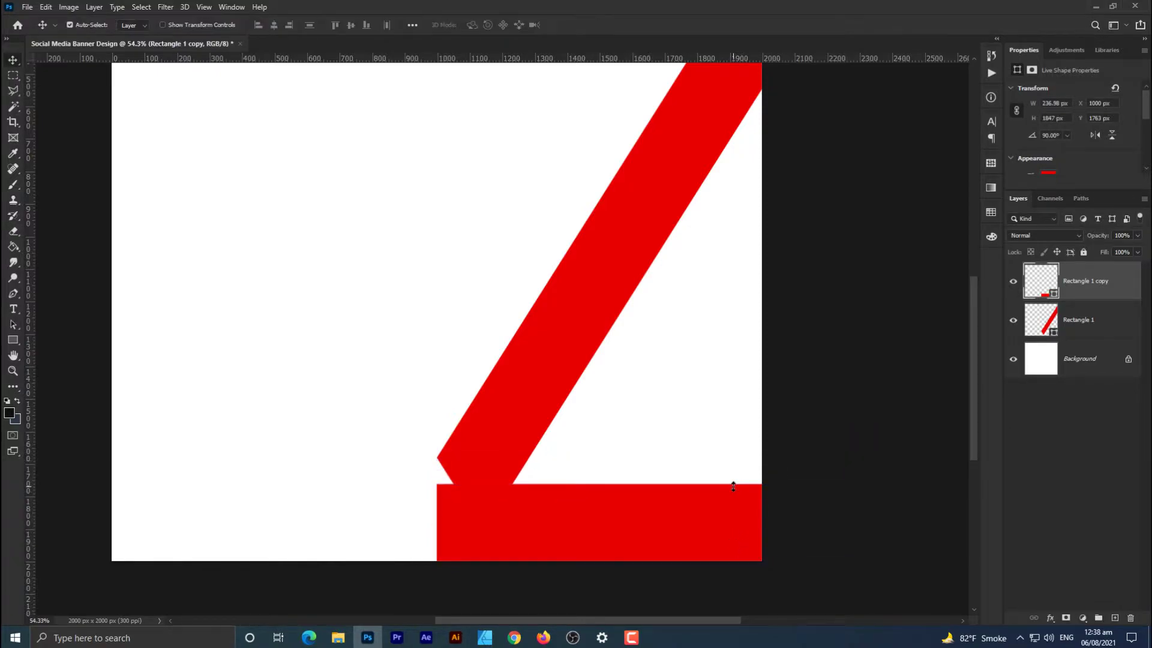
# Step: Move the diagonal bar down so that its lower end meets the horizontal bar again
pyautogui.click(1070, 333)
pyautogui.moveTo(480, 461); pyautogui.dragTo(480, 490)
pyautogui.scroll(4, 437, 507)
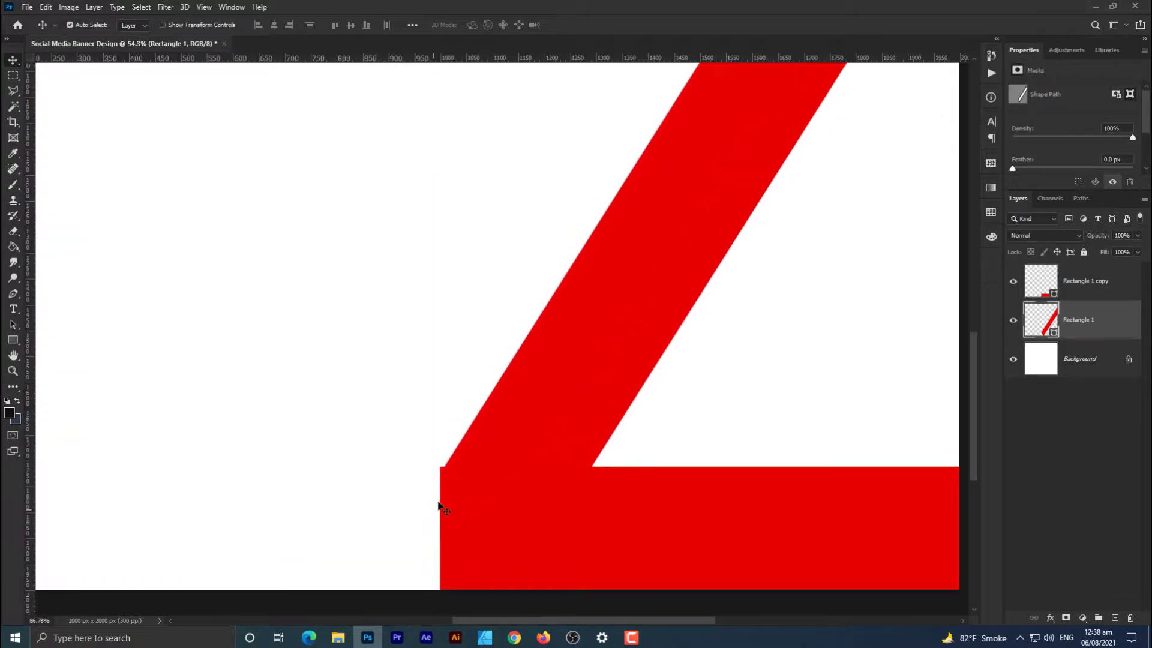
pyautogui.scroll(5, 438, 510)
pyautogui.moveTo(472, 428)
pyautogui.mouseDown()
pyautogui.moveTo(475, 398)
pyautogui.moveTo(469, 472)
pyautogui.moveTo(465, 408)
pyautogui.mouseUp()
pyautogui.scroll(-2, 477, 532)
pyautogui.scroll(-2, 475, 486)
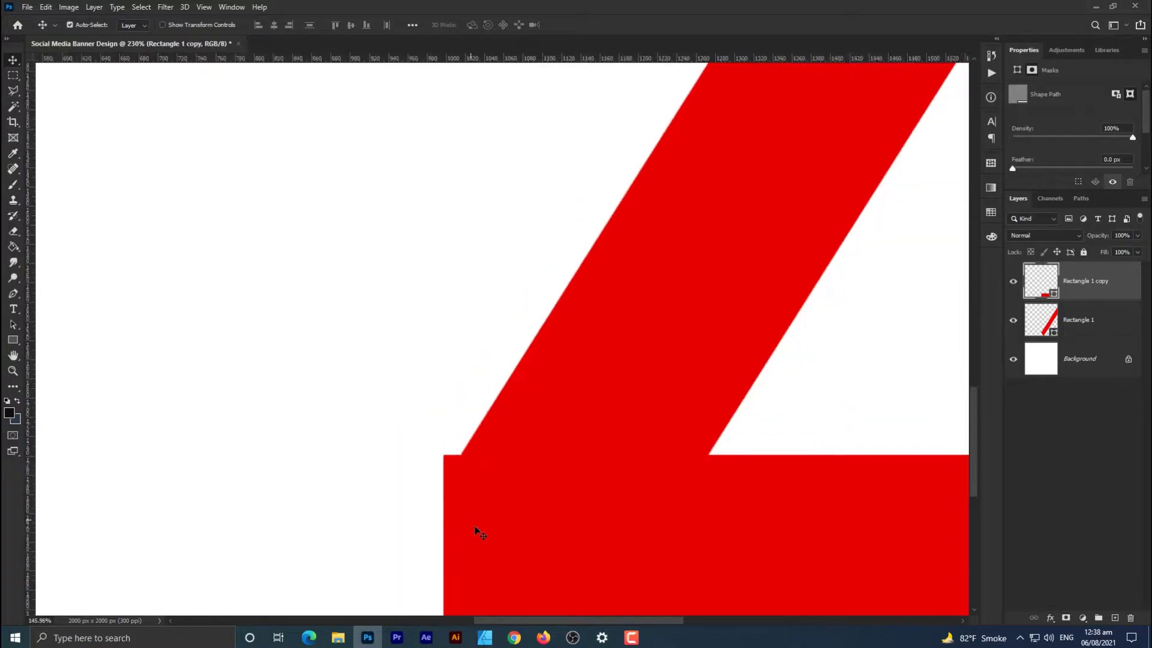
# Step: Shift the horizontal and diagonal bars until their left corners coincide at about 983 px
pyautogui.moveTo(476, 456)
pyautogui.mouseDown()
pyautogui.moveTo(477, 469)
pyautogui.moveTo(466, 465)
pyautogui.mouseUp()
pyautogui.click(495, 324)
pyautogui.moveTo(497, 340)
pyautogui.mouseDown()
pyautogui.moveTo(490, 299)
pyautogui.moveTo(505, 342)
pyautogui.mouseUp()
pyautogui.moveTo(550, 288)
pyautogui.mouseDown()
pyautogui.moveTo(534, 289)
pyautogui.moveTo(540, 304)
pyautogui.mouseUp()
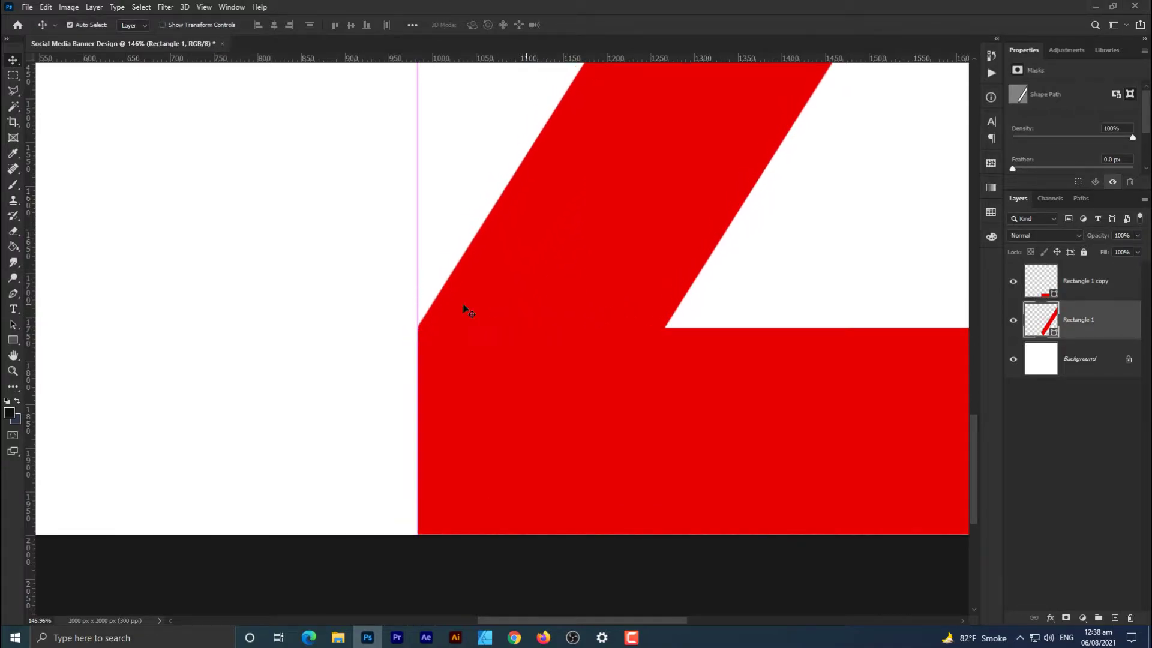
pyautogui.scroll(5, 439, 316)
pyautogui.moveTo(412, 325)
pyautogui.mouseDown()
pyautogui.moveTo(418, 310)
pyautogui.moveTo(418, 330)
pyautogui.mouseUp()
pyautogui.scroll(-5, 644, 373)
# Step: Load the diagonal bar's outline as a selection and add a new empty layer above it for brush painting
pyautogui.keyDown('ctrl'); pyautogui.click(1040, 324); pyautogui.keyUp('ctrl')
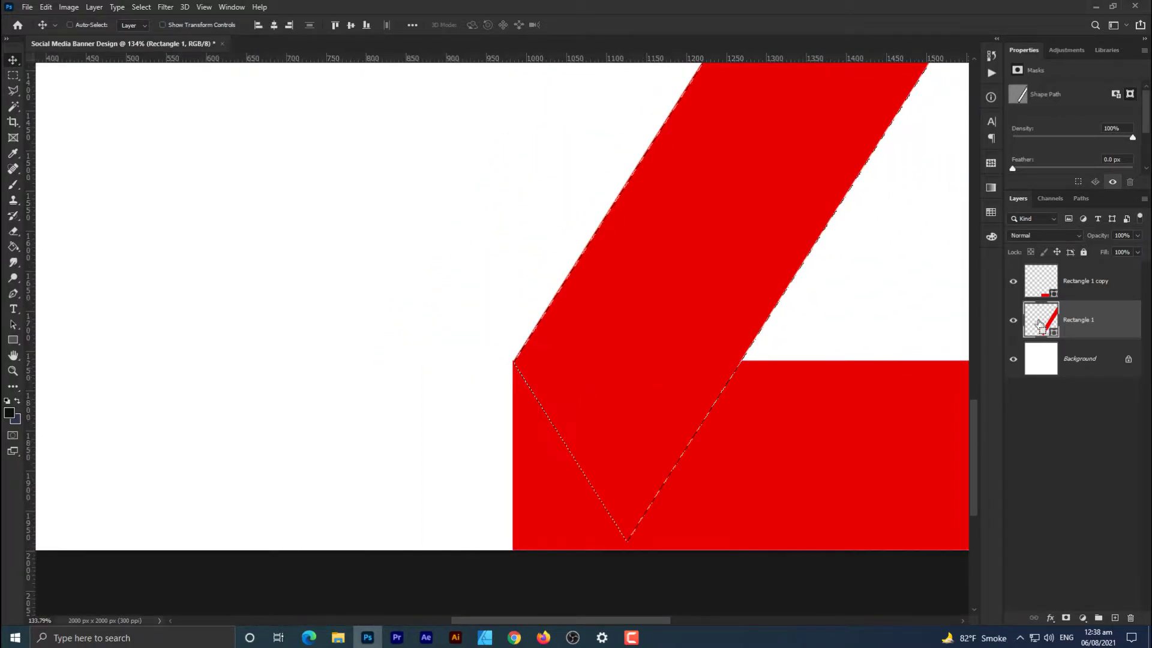
pyautogui.hotkey('ctrl', 'd')
pyautogui.keyDown('ctrl'); pyautogui.click(1043, 320); pyautogui.keyUp('ctrl')
pyautogui.click(14, 184)
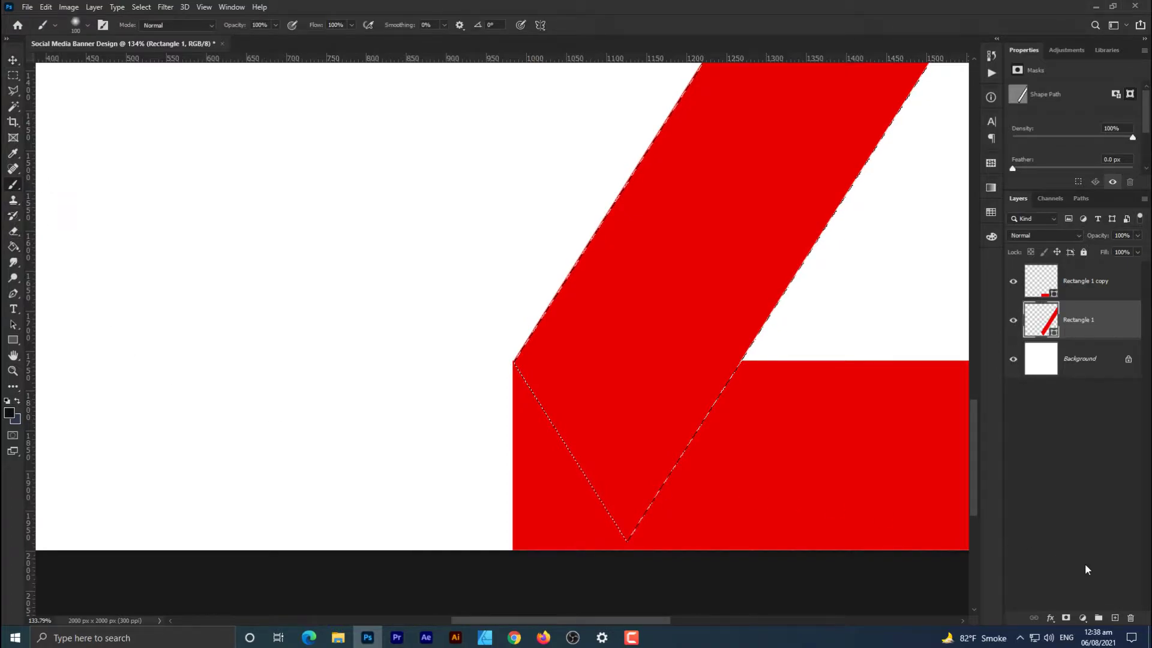
pyautogui.click(1115, 618)
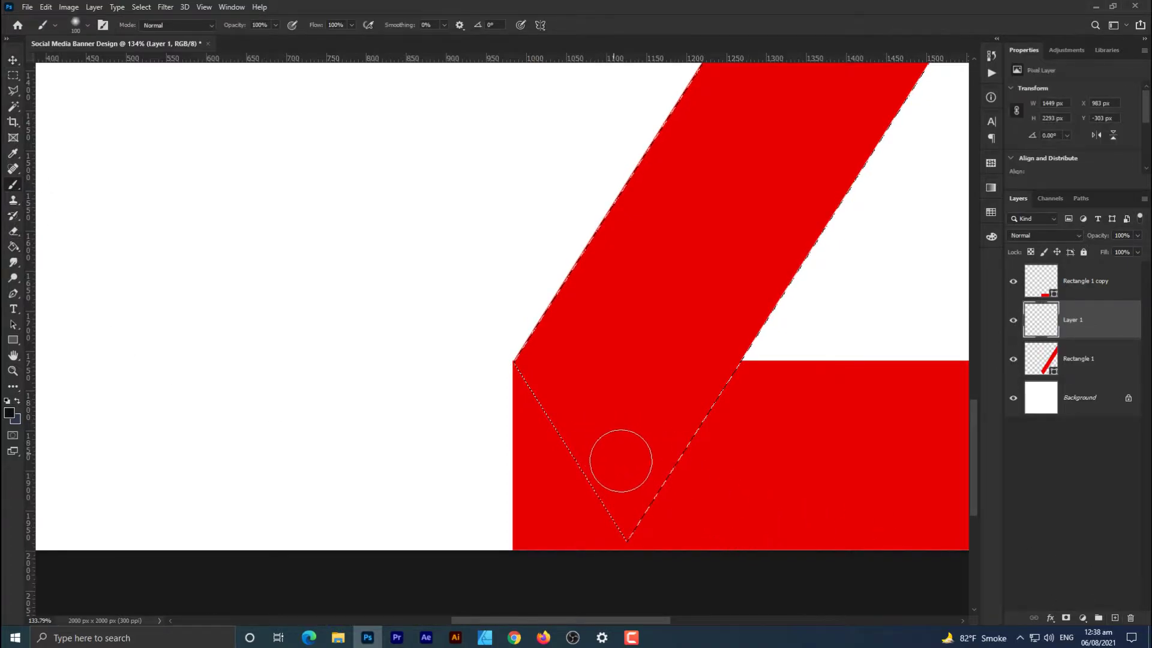
# Step: Enlarge the soft brush to 500 px and paint a black shadow inside the selection where the diagonal bar meets the horizontal one
pyautogui.press(']')
pyautogui.press(']')
pyautogui.press(']')
pyautogui.press(']')
pyautogui.press(']')
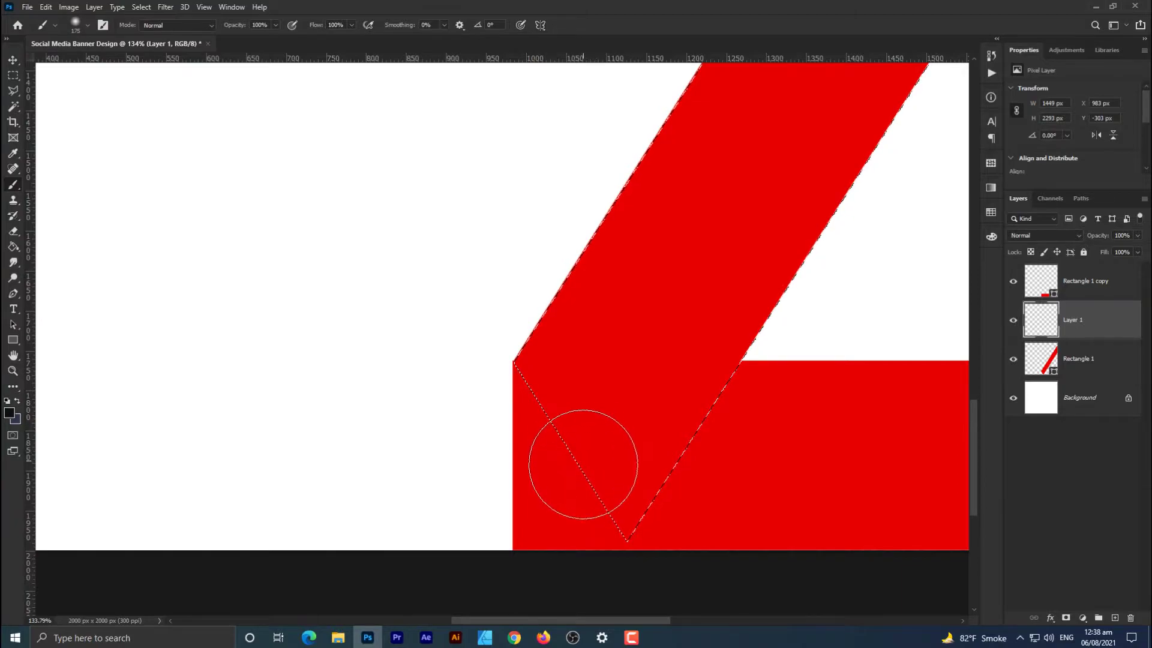
pyautogui.press(']')
pyautogui.press(']')
pyautogui.press(']')
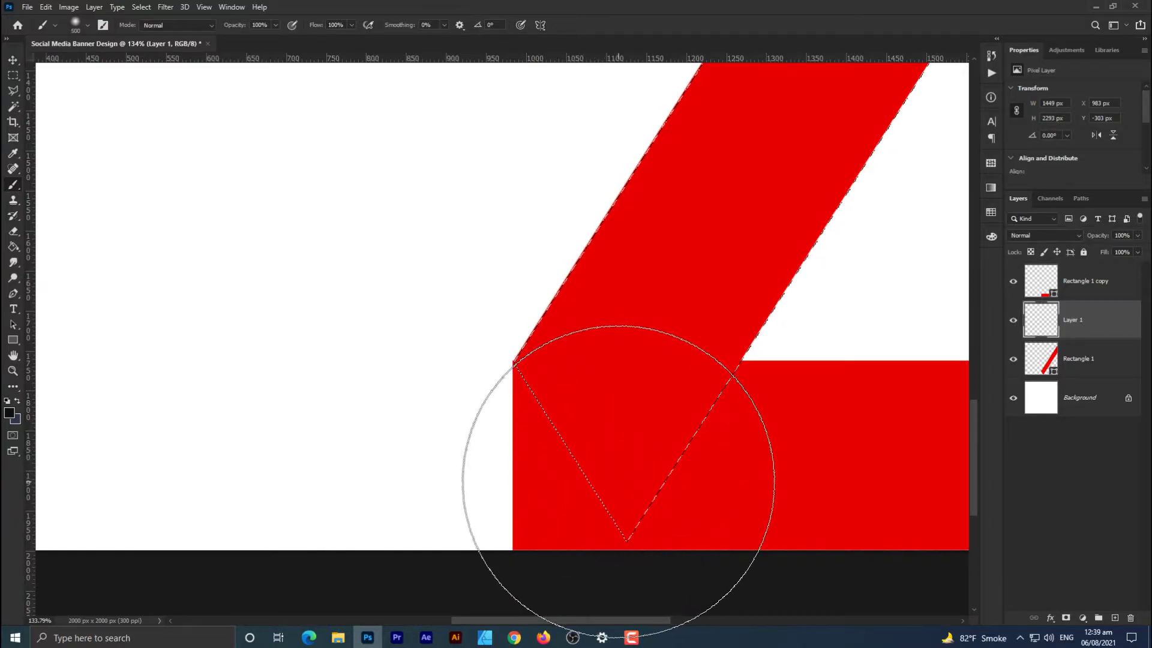
pyautogui.click(625, 480)
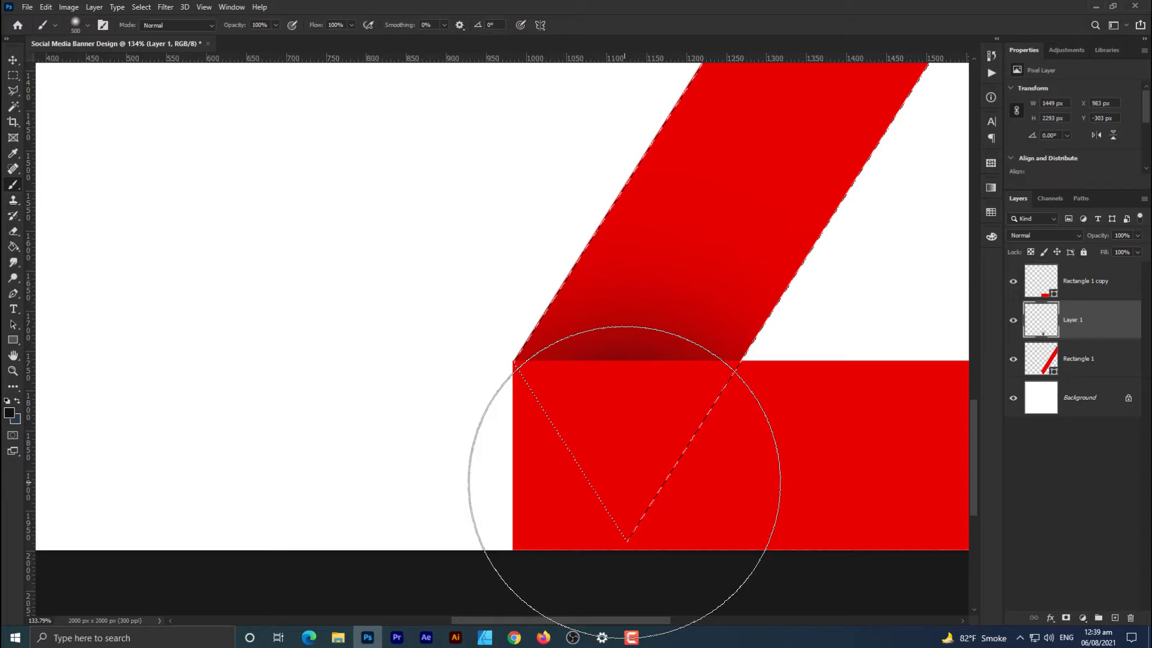
# Step: Darken the fold shadow with another black brush dab and clear the selection
pyautogui.click(615, 482)
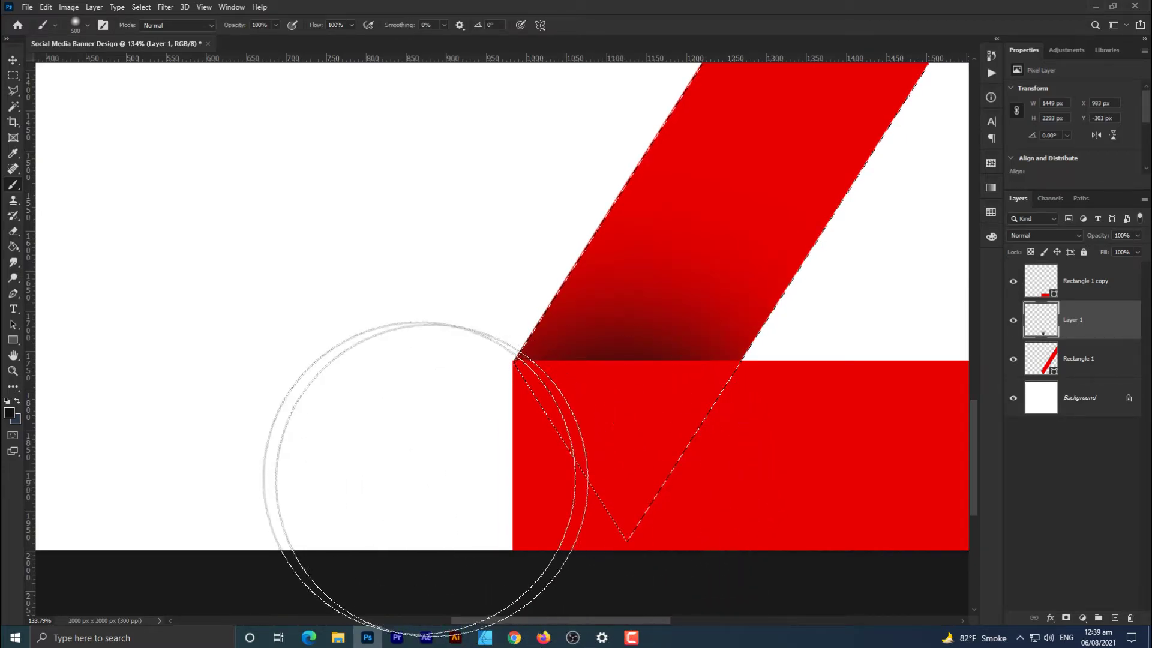
pyautogui.hotkey('ctrl', 'd')
pyautogui.scroll(-5, 432, 449)
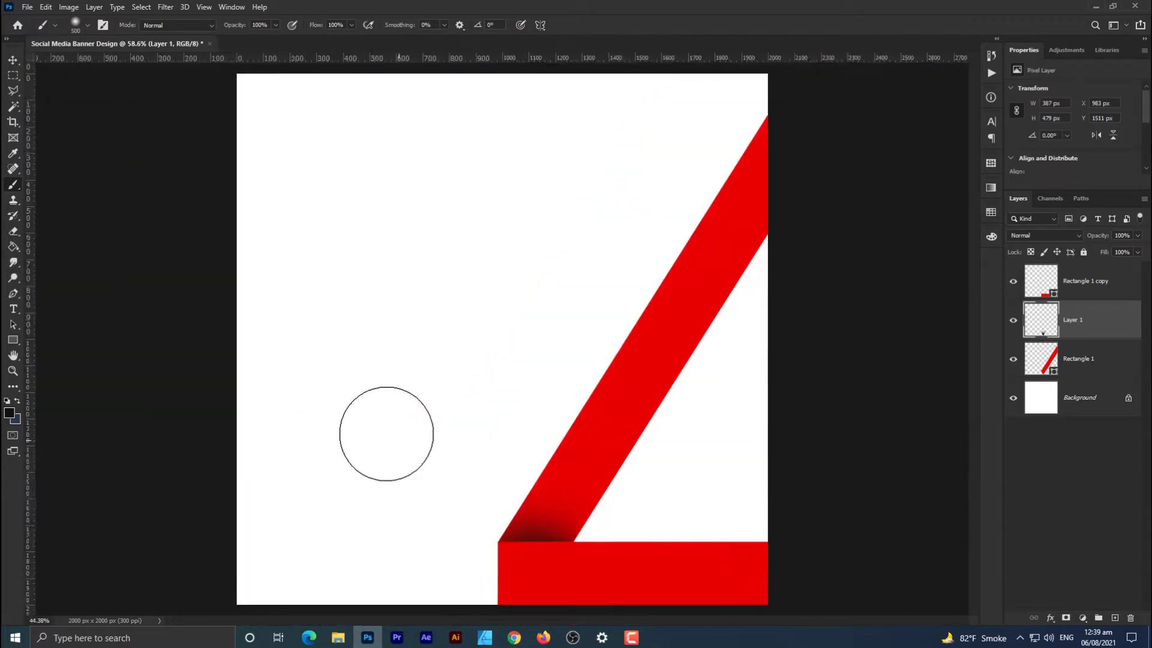
# Step: Lower the shadow layer's opacity to 63% and deselect the layer
pyautogui.press('v')
pyautogui.click(1137, 252)
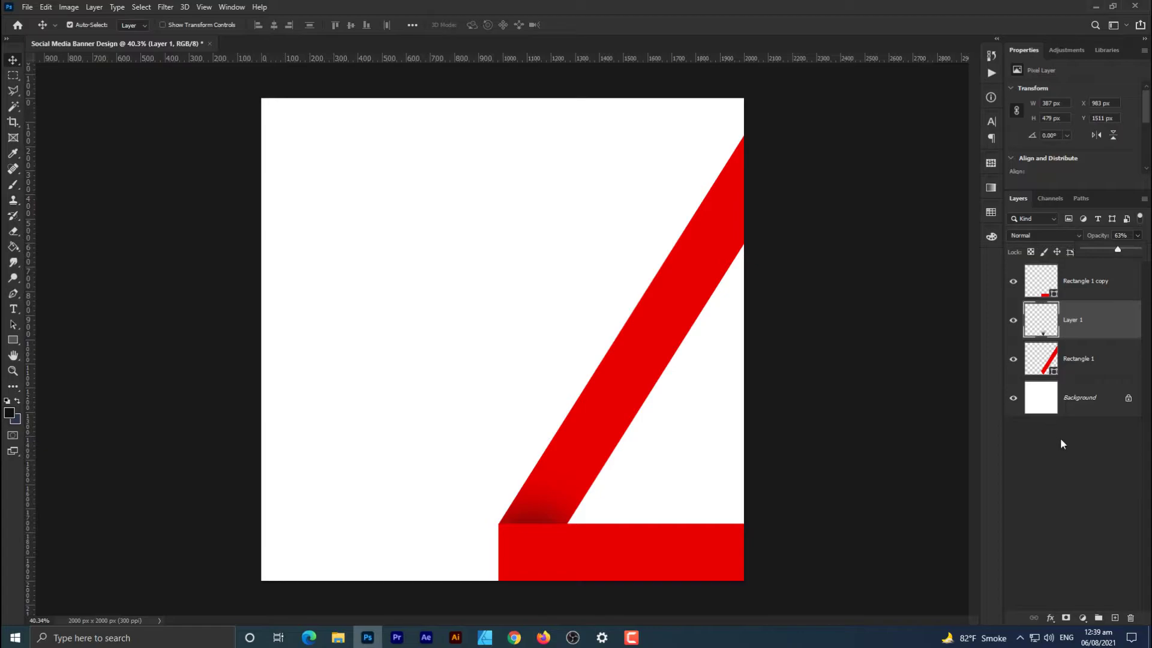
pyautogui.click(1112, 445)
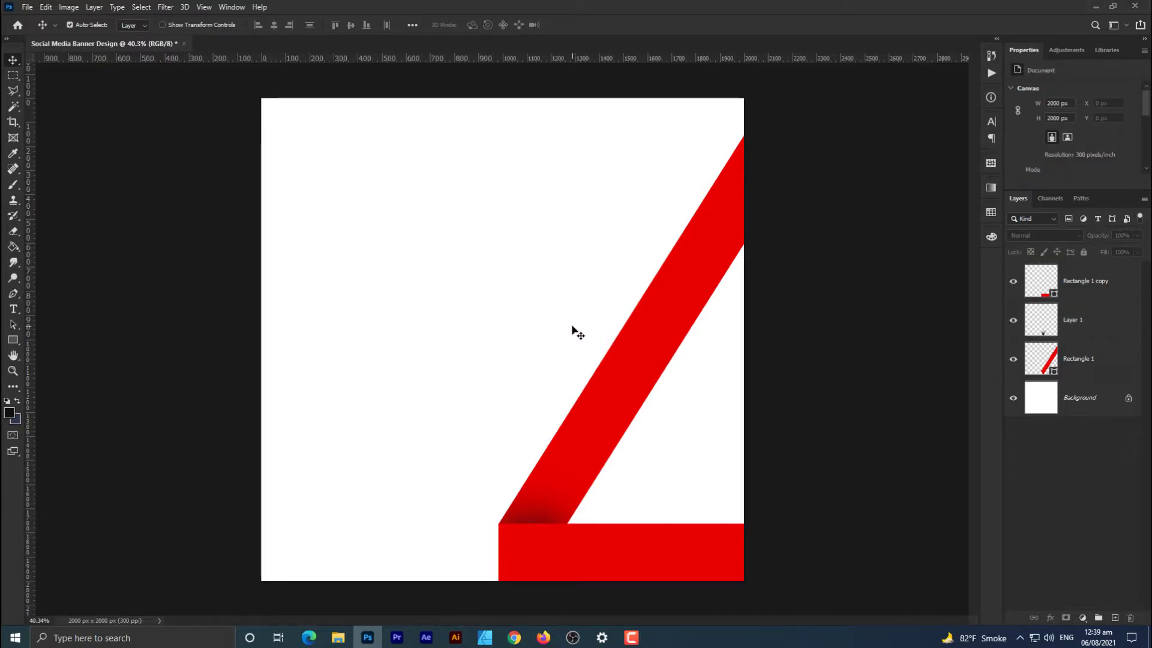
# Step: Try to transform the diagonal bar by pulling its upper corner higher above the canvas
pyautogui.click(1083, 358)
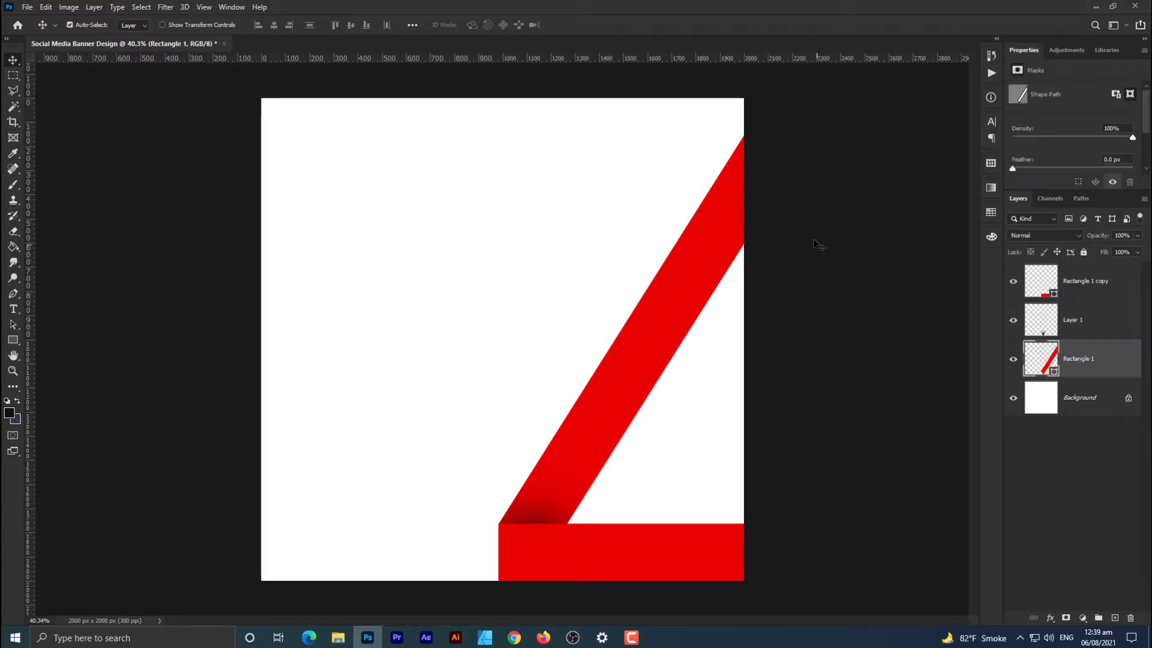
pyautogui.hotkey('ctrl', 't')
pyautogui.hotkey('ctrl', '-')
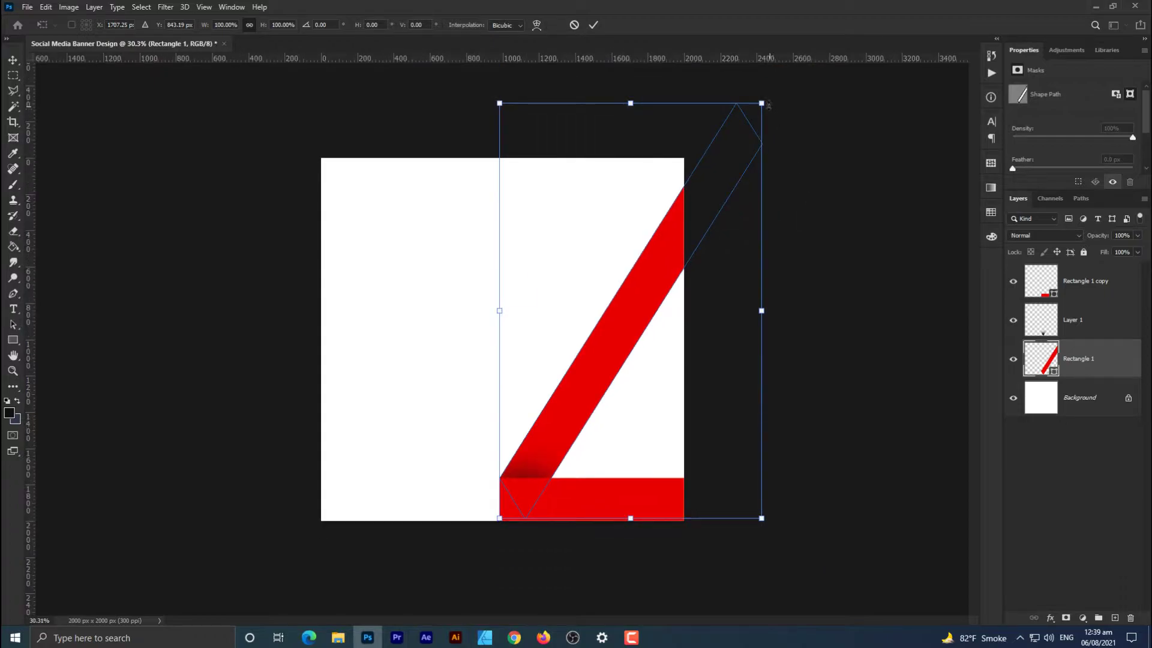
pyautogui.moveTo(762, 103); pyautogui.dragTo(772, 58)
pyautogui.press('Return')
# Step: Try to nudge the diagonal bar and its shadow so they meet the horizontal bar's upper-left corner
pyautogui.scroll(11, 471, 402)
pyautogui.moveTo(524, 448); pyautogui.dragTo(535, 278)
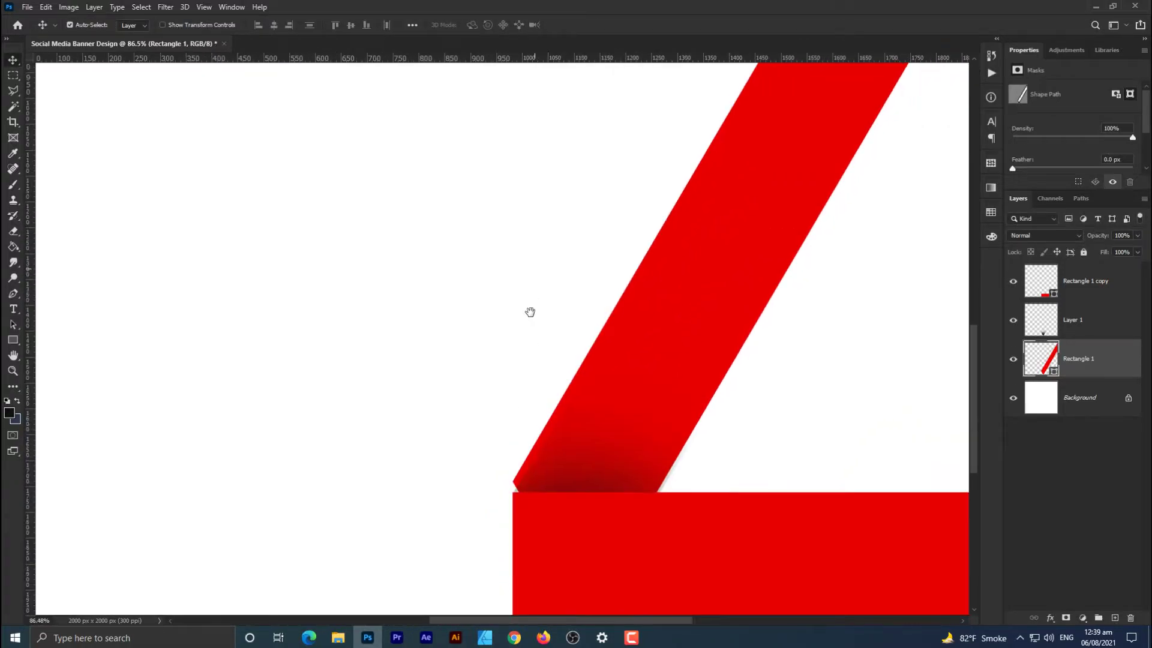
pyautogui.scroll(14, 531, 470)
pyautogui.moveTo(510, 379); pyautogui.dragTo(512, 421)
pyautogui.scroll(10, 517, 452)
pyautogui.click(509, 445)
pyautogui.moveTo(510, 445); pyautogui.dragTo(498, 438)
pyautogui.scroll(-3, 569, 462)
pyautogui.scroll(-10, 568, 462)
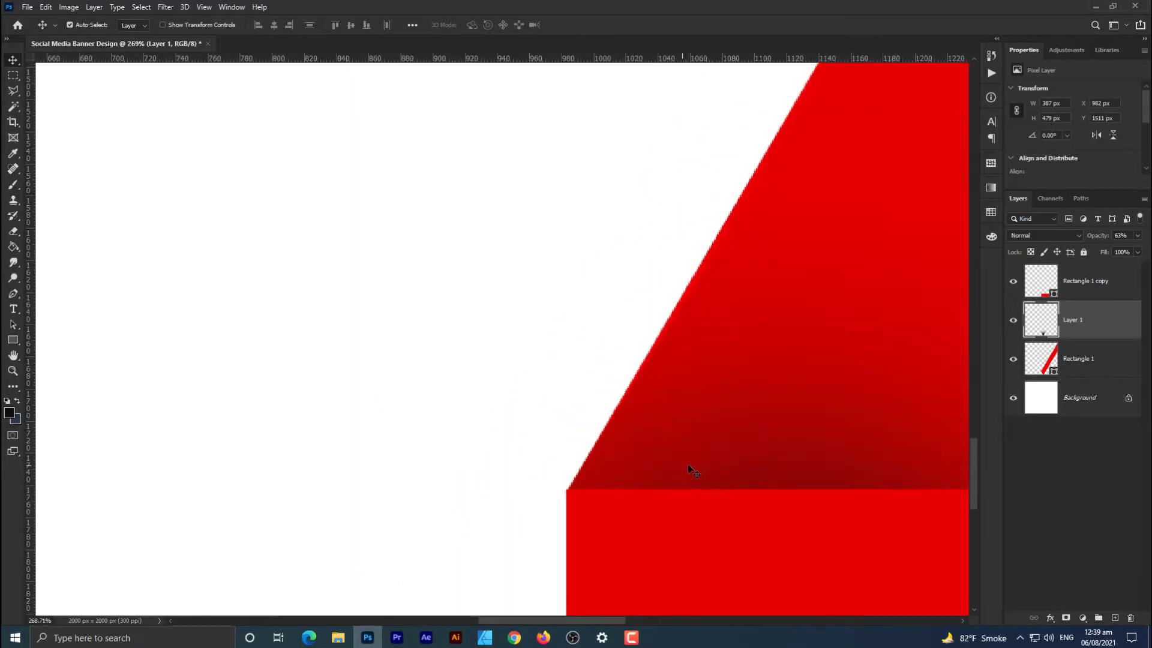
# Step: Undo the diagonal bar's transform and the small position shifts of the bar and its shadow
pyautogui.press('ctrl')
pyautogui.moveTo(671, 477); pyautogui.dragTo(643, 480)
pyautogui.scroll(-8, 636, 486)
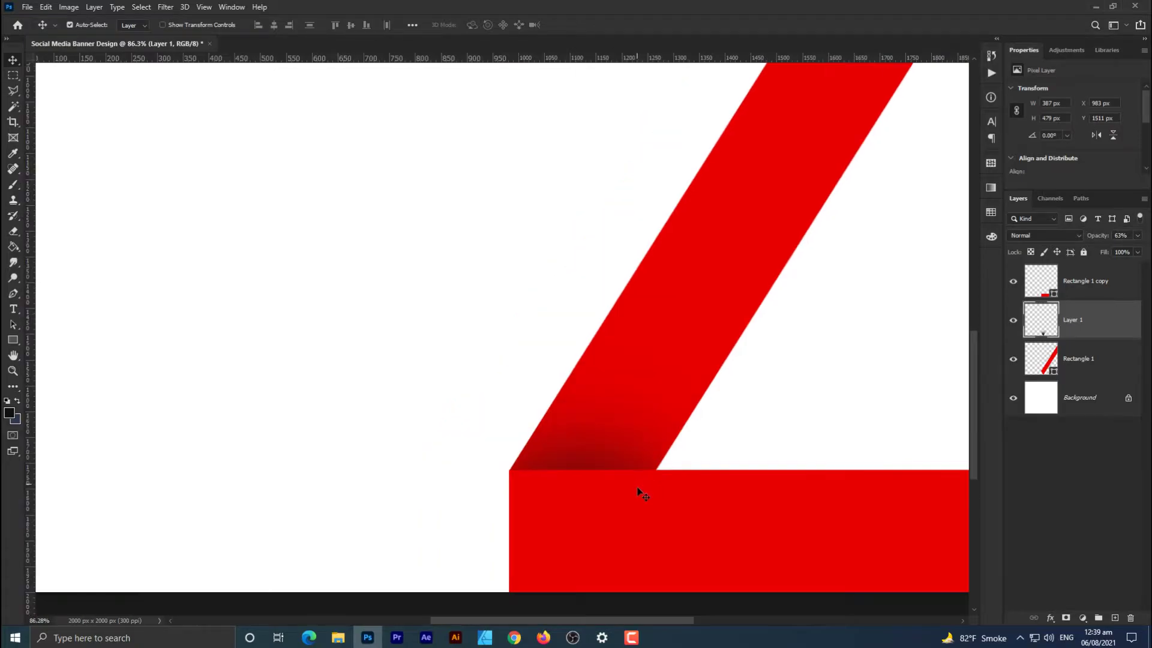
pyautogui.scroll(1, 646, 492)
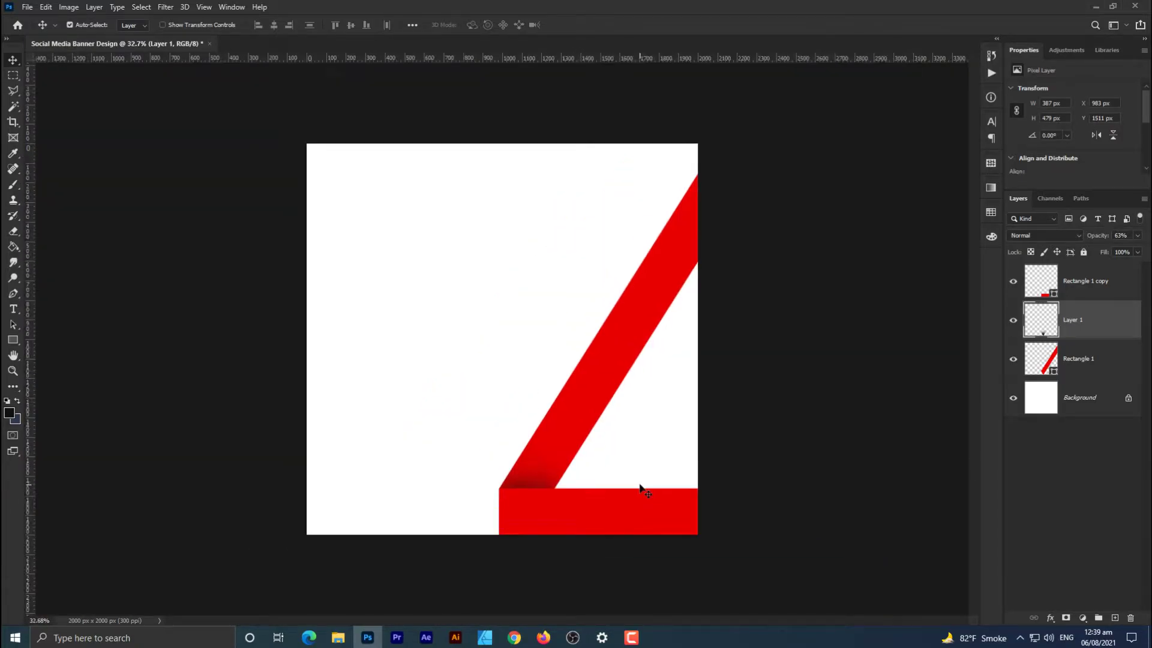
# Step: Place the pngfind.com-businessman-png-1194181 image as an embedded object and move it over the canvas's right half
pyautogui.click(27, 7)
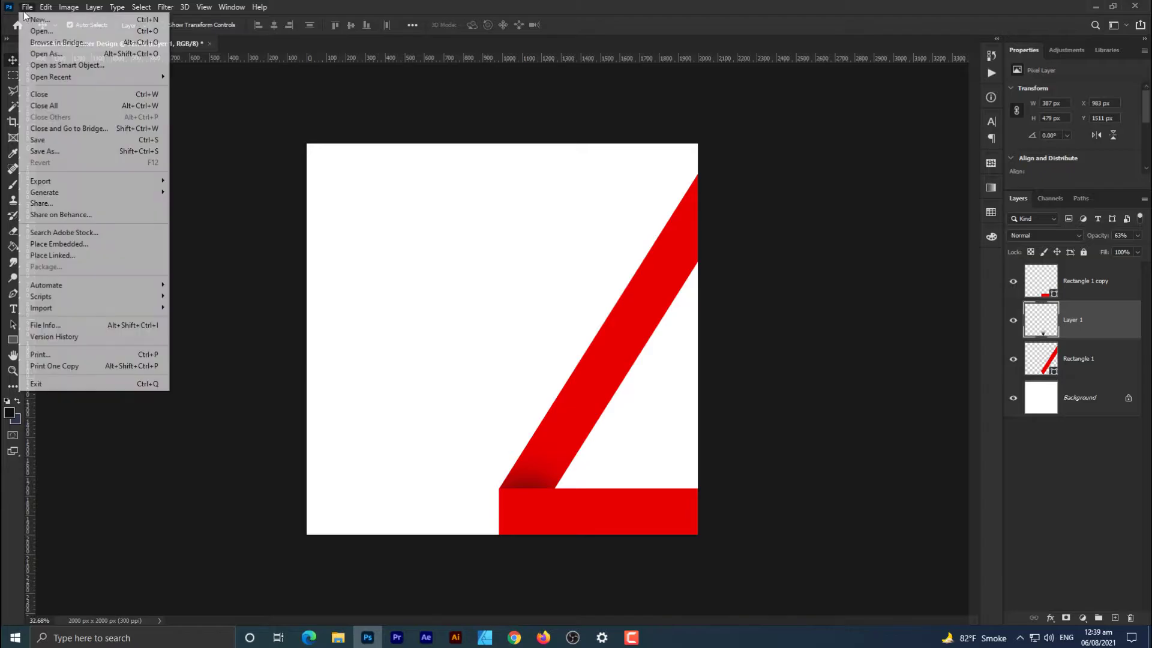
pyautogui.click(82, 249)
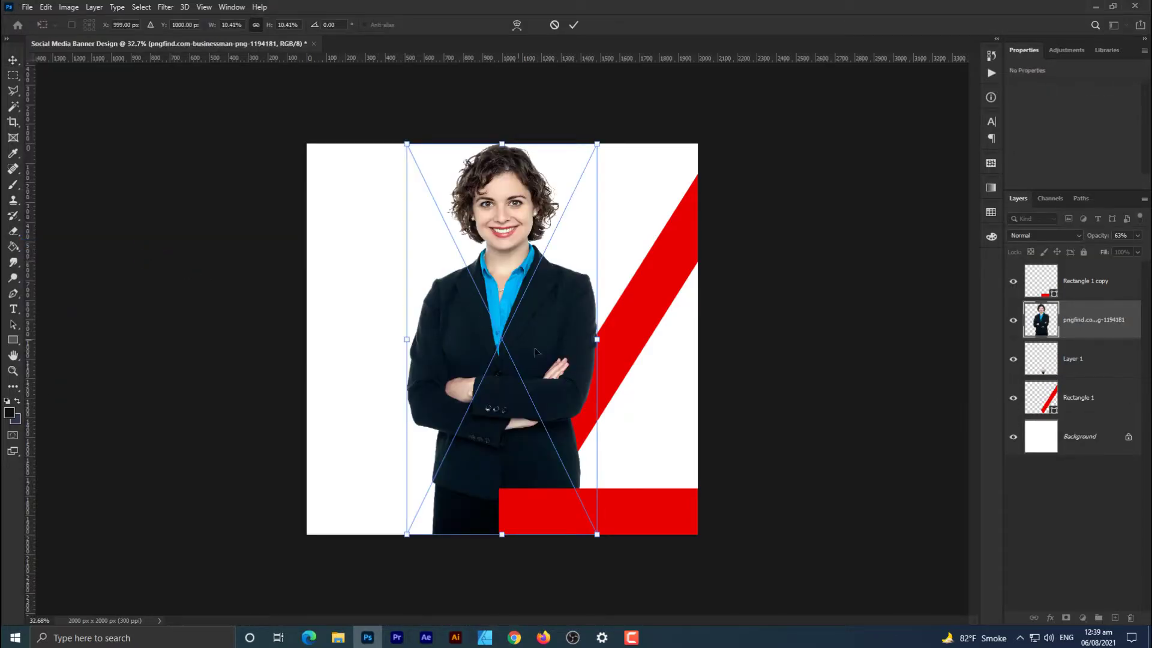
pyautogui.moveTo(528, 349); pyautogui.dragTo(638, 334)
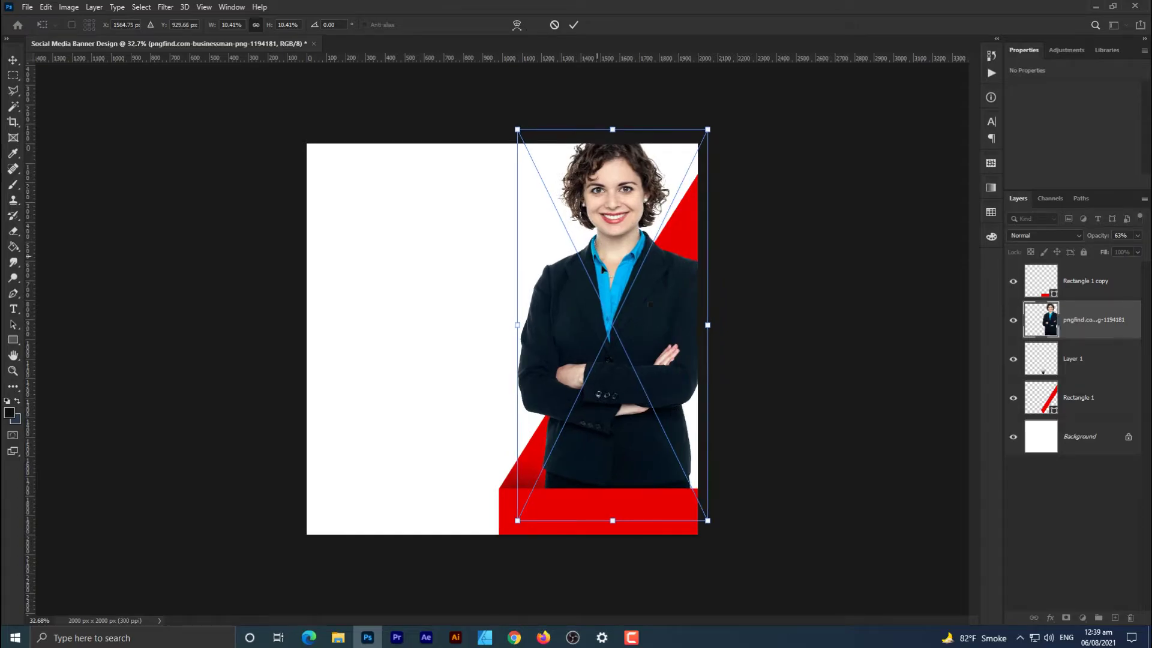
# Step: Scale the businesswoman image to about 10.25%, seat her lower body behind the horizontal bar, and set the layer's opacity to 100%
pyautogui.moveTo(614, 131); pyautogui.dragTo(613, 171)
pyautogui.moveTo(613, 272); pyautogui.dragTo(600, 271)
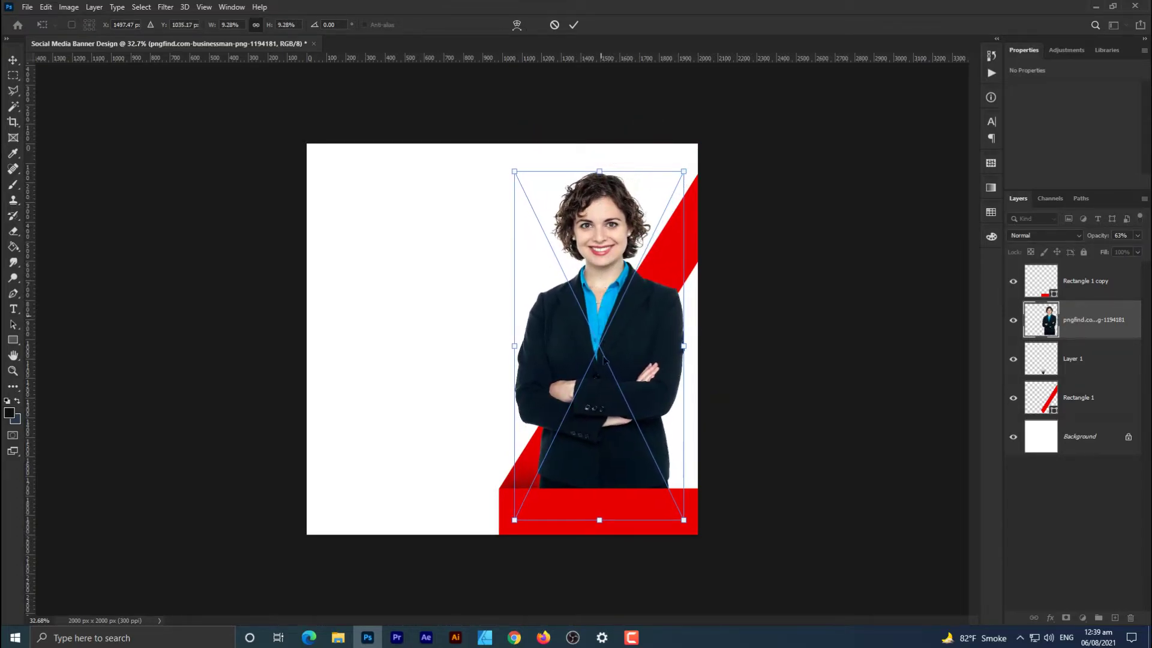
pyautogui.scroll(1, 607, 391)
pyautogui.moveTo(609, 461); pyautogui.dragTo(603, 493)
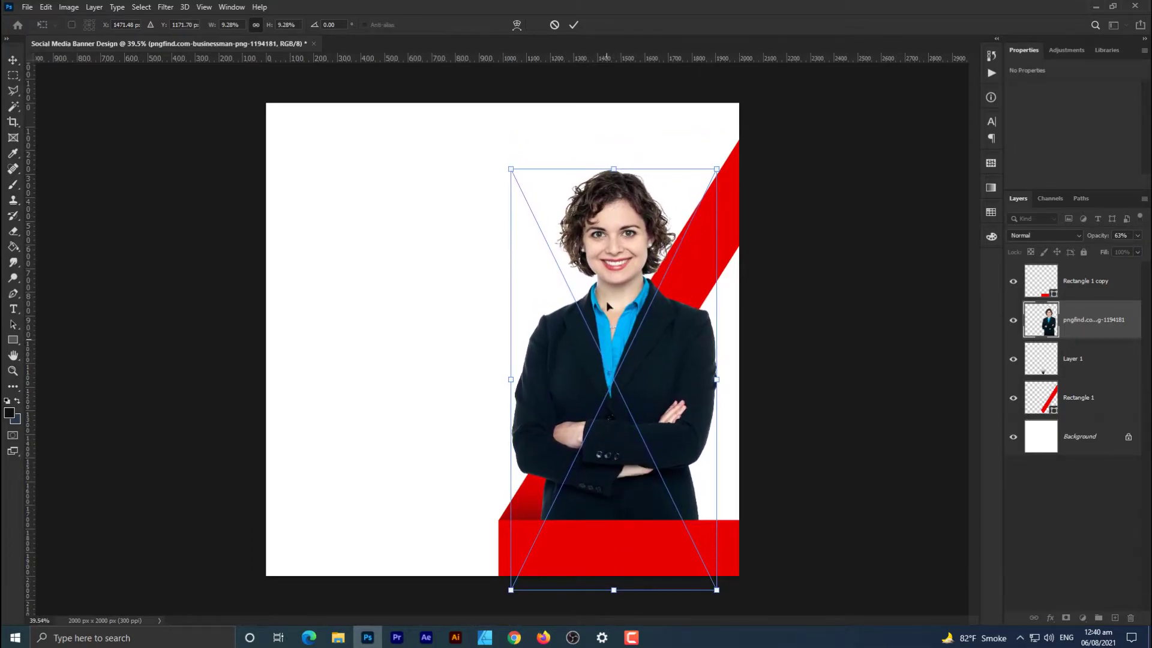
pyautogui.moveTo(614, 168); pyautogui.dragTo(614, 124)
pyautogui.press('Return')
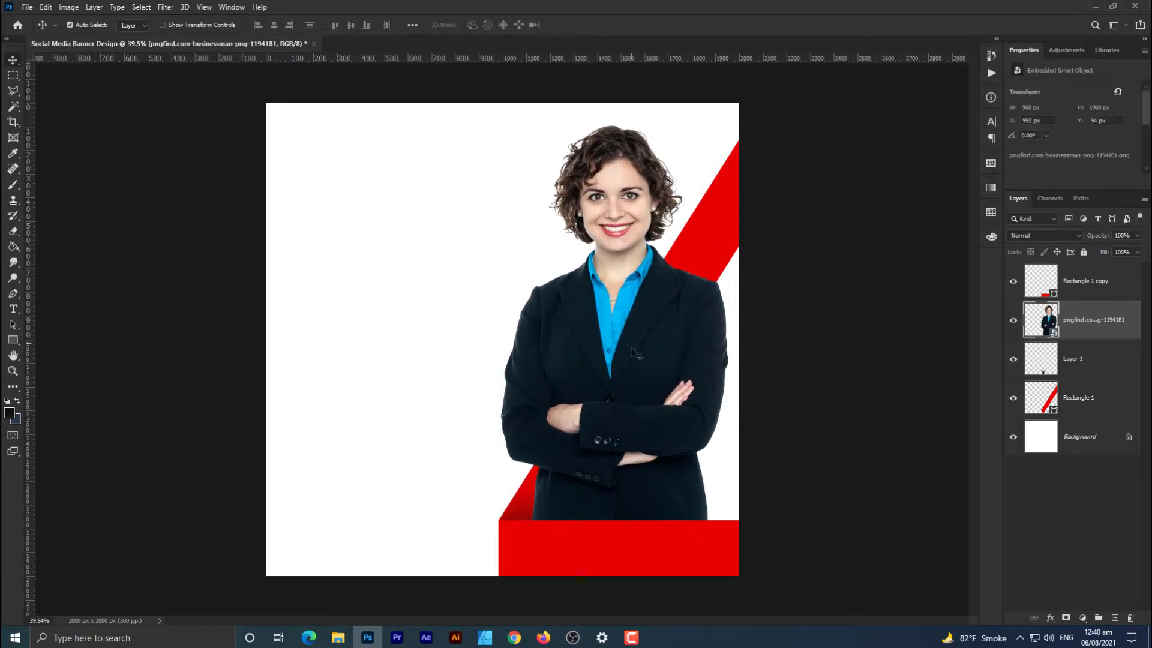
# Step: Recolor the diagonal bar to the shirt's blue, #02b0f4, by sampling it from the businesswoman image
pyautogui.scroll(-2, 635, 372)
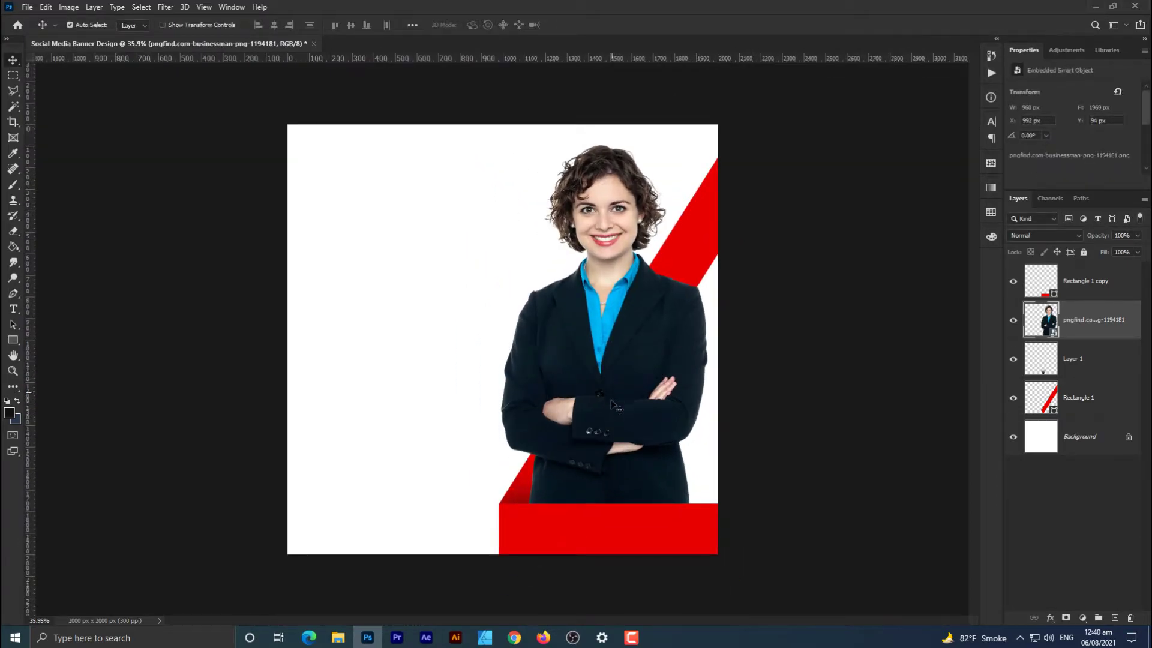
pyautogui.scroll(4, 612, 399)
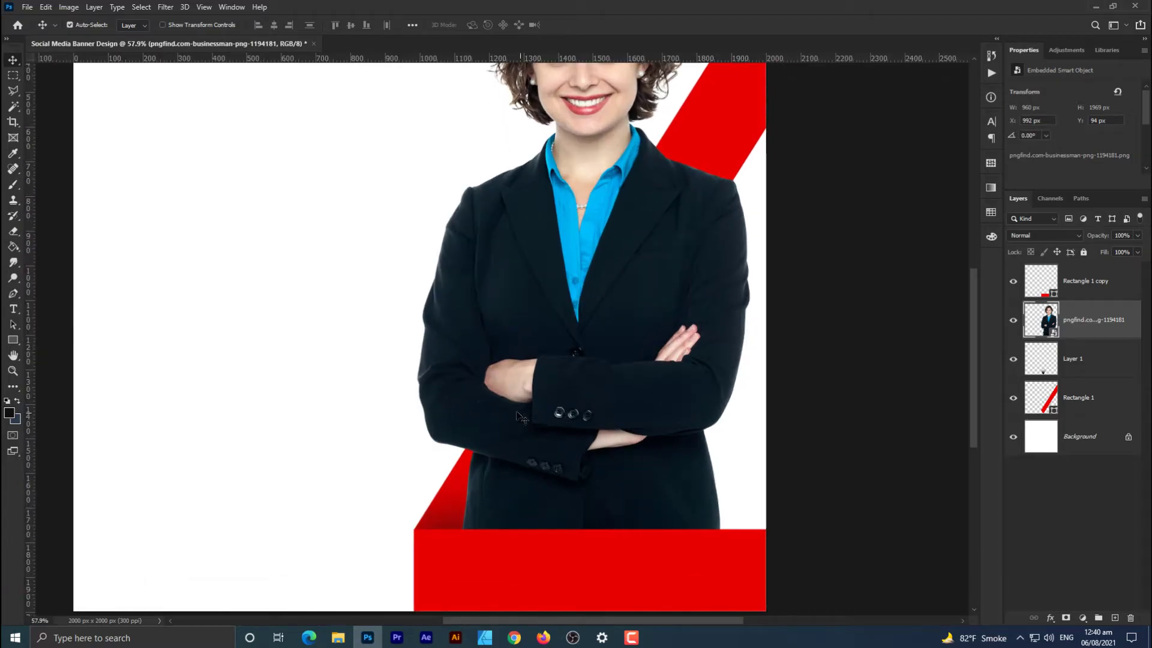
pyautogui.moveTo(474, 402); pyautogui.dragTo(546, 403)
pyautogui.scroll(-2, 597, 424)
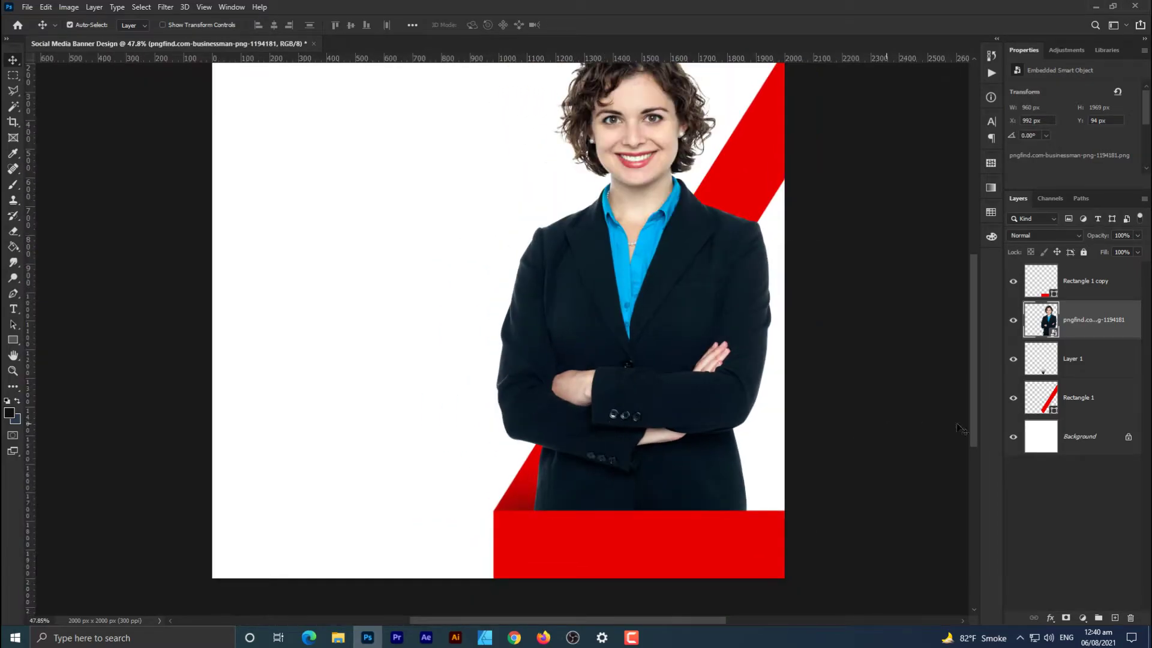
pyautogui.doubleClick(1046, 402)
pyautogui.moveTo(666, 107); pyautogui.dragTo(858, 133)
pyautogui.click(654, 239)
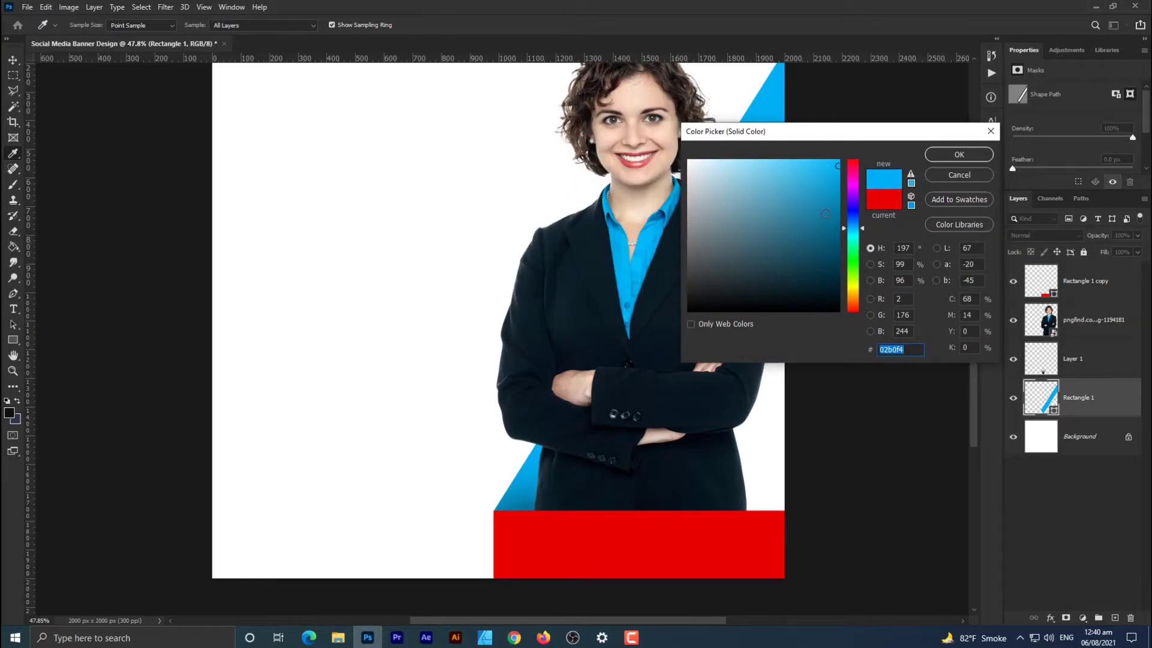
pyautogui.click(960, 155)
# Step: Recolor the horizontal bar to #01b7f6, sampled from the businesswoman's shirt
pyautogui.doubleClick(1047, 275)
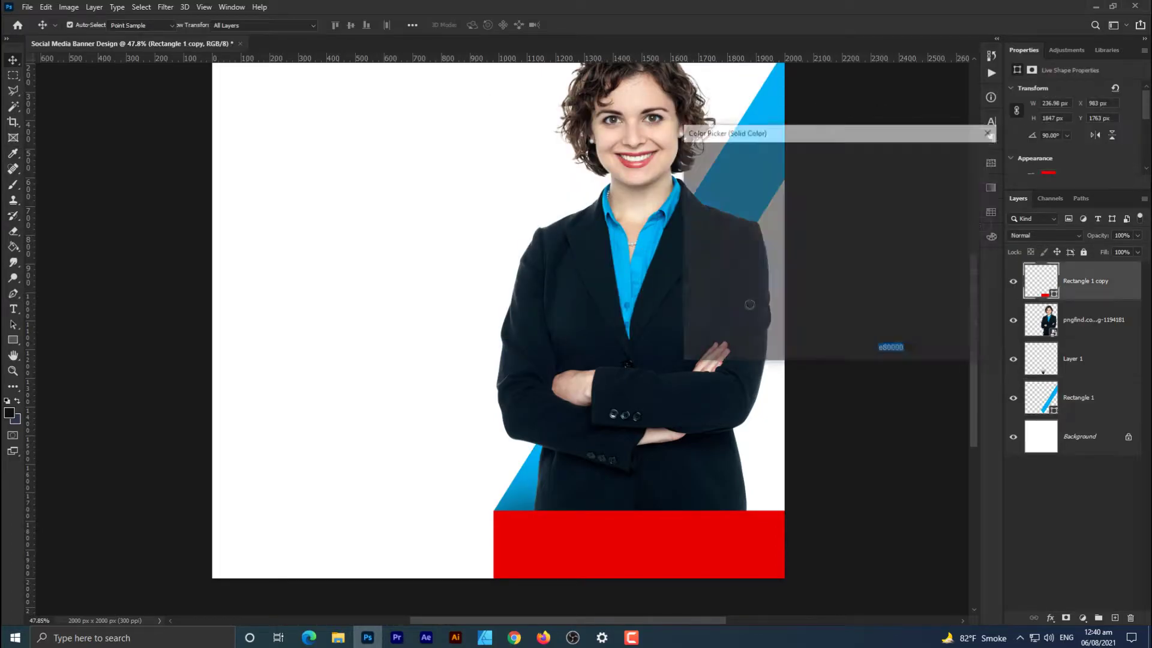
pyautogui.click(645, 238)
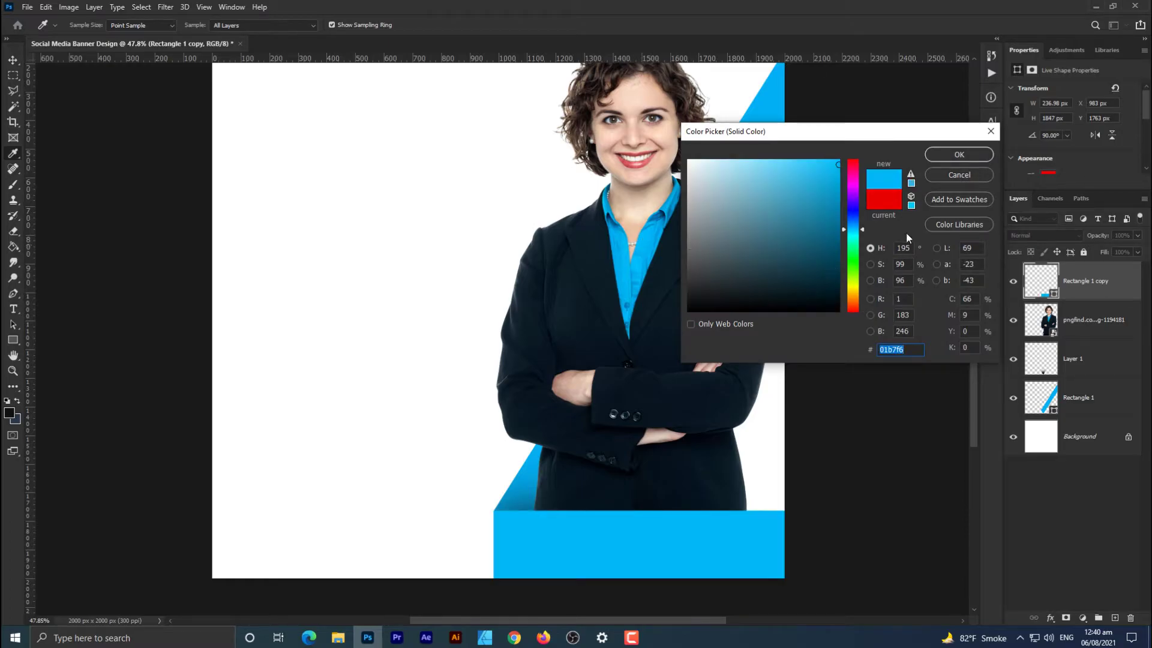
pyautogui.click(942, 156)
# Step: Enlarge the businesswoman image to about 1022 by 2094 px and move it to about X 909, Y 55 px
pyautogui.scroll(2, 540, 236)
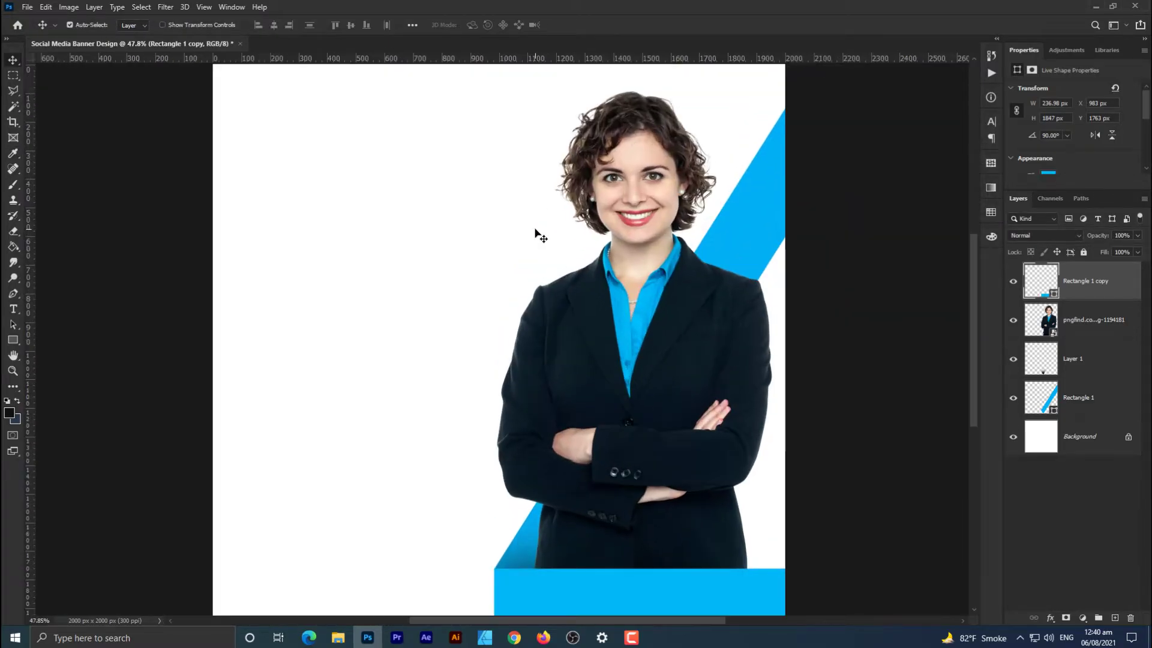
pyautogui.click(1075, 324)
pyautogui.hotkey('ctrl', 't')
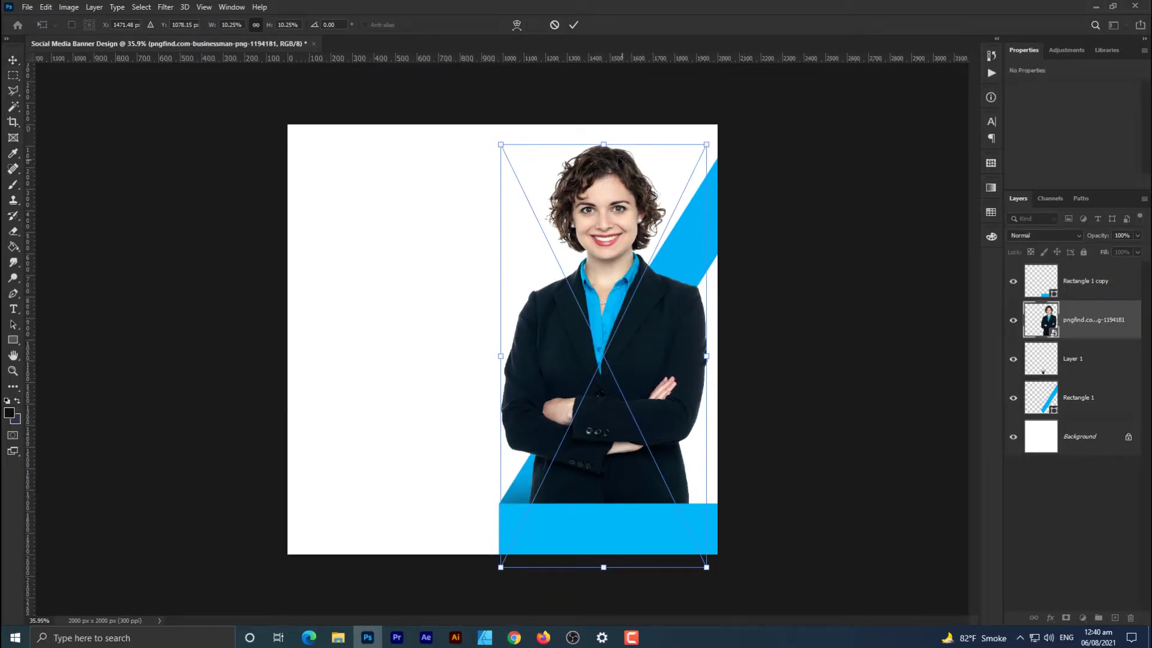
pyautogui.moveTo(604, 143); pyautogui.dragTo(604, 136)
pyautogui.moveTo(599, 183); pyautogui.dragTo(602, 136)
pyautogui.press('Return')
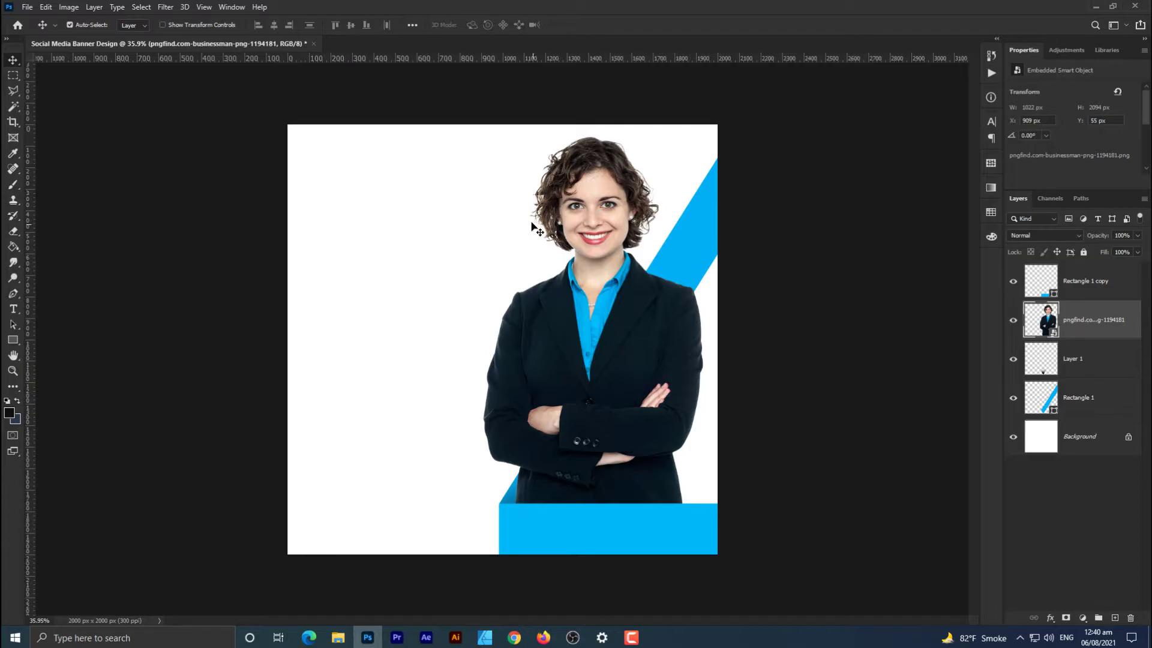
# Step: Start a text line in the upper white area beside the businesswoman, set it to 28 pt and select its placeholder text
pyautogui.hotkey('ctrl', '0')
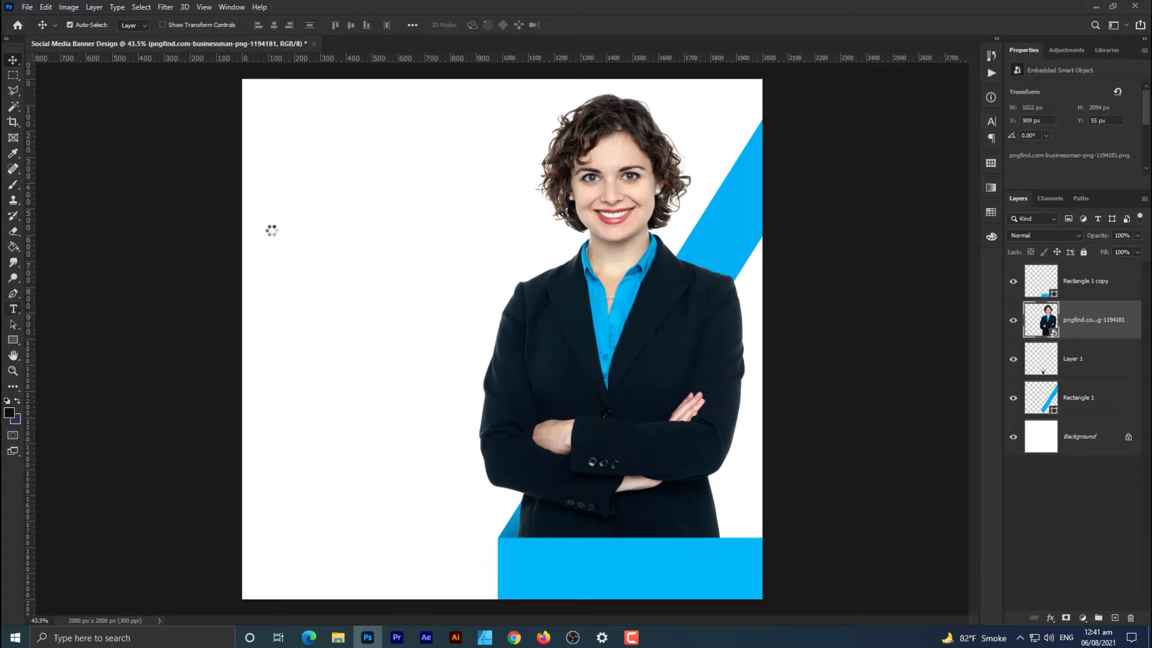
pyautogui.click(288, 225)
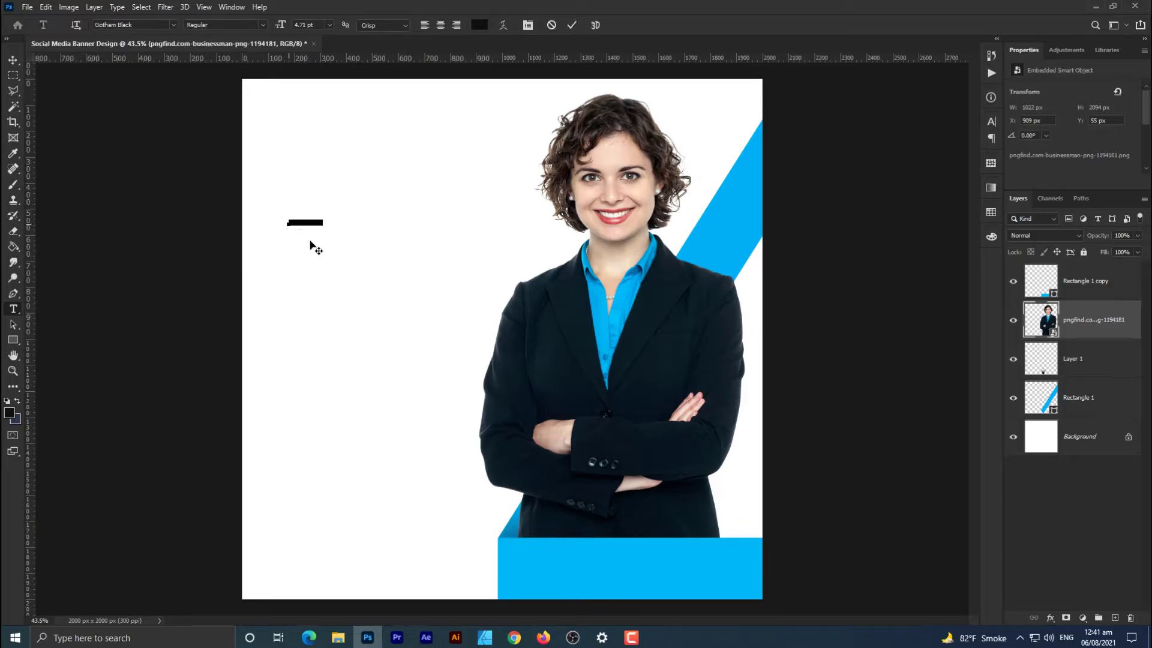
pyautogui.moveTo(280, 25)
pyautogui.mouseDown()
pyautogui.moveTo(324, 27)
pyautogui.moveTo(297, 30)
pyautogui.mouseUp()
pyautogui.press('Return')
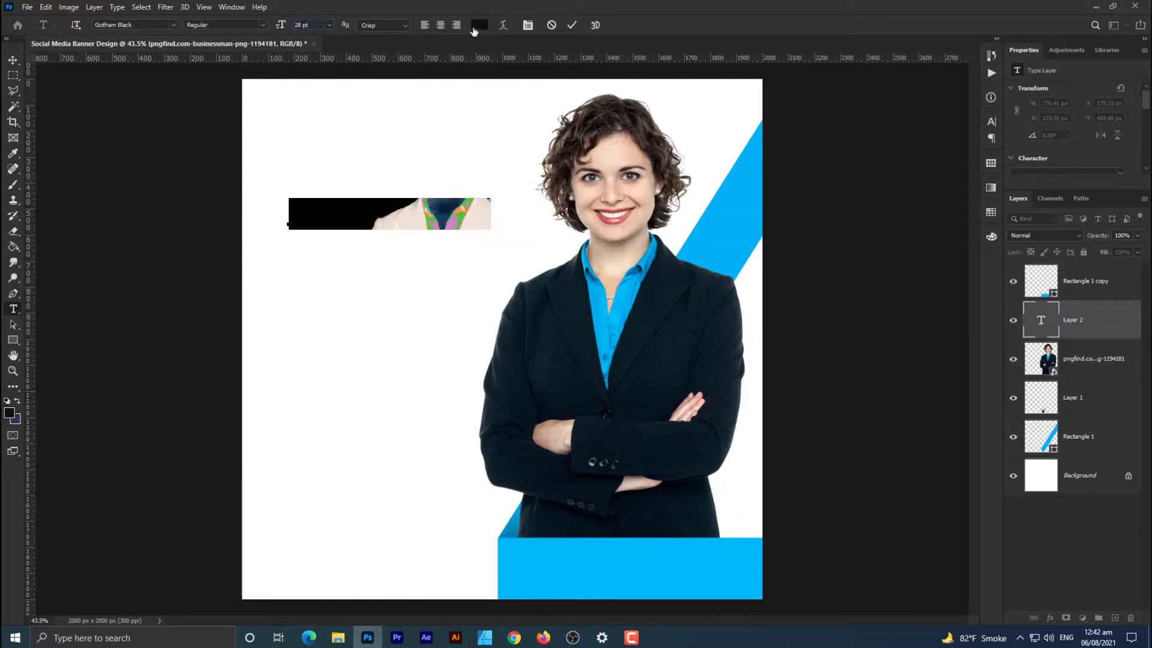
pyautogui.click(340, 208)
pyautogui.hotkey('ctrl', 'a')
pyautogui.write('WE A')
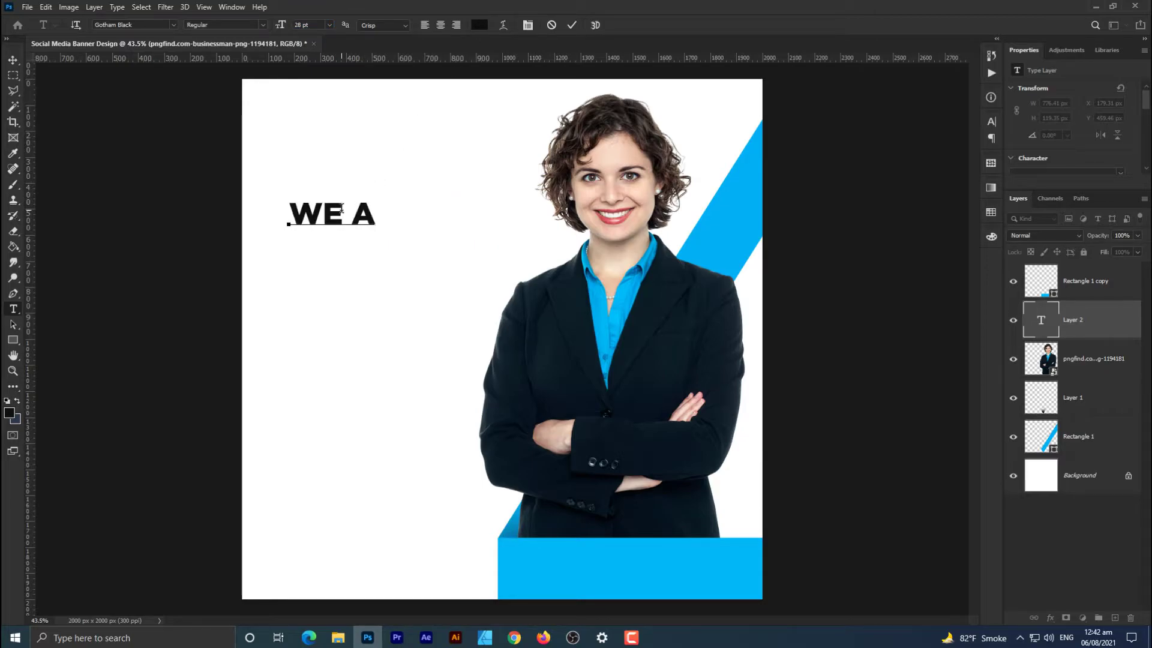
pyautogui.press('BackSpace')
pyautogui.press('BackSpace')
pyautogui.press('BackSpace')
pyautogui.press('BackSpace')
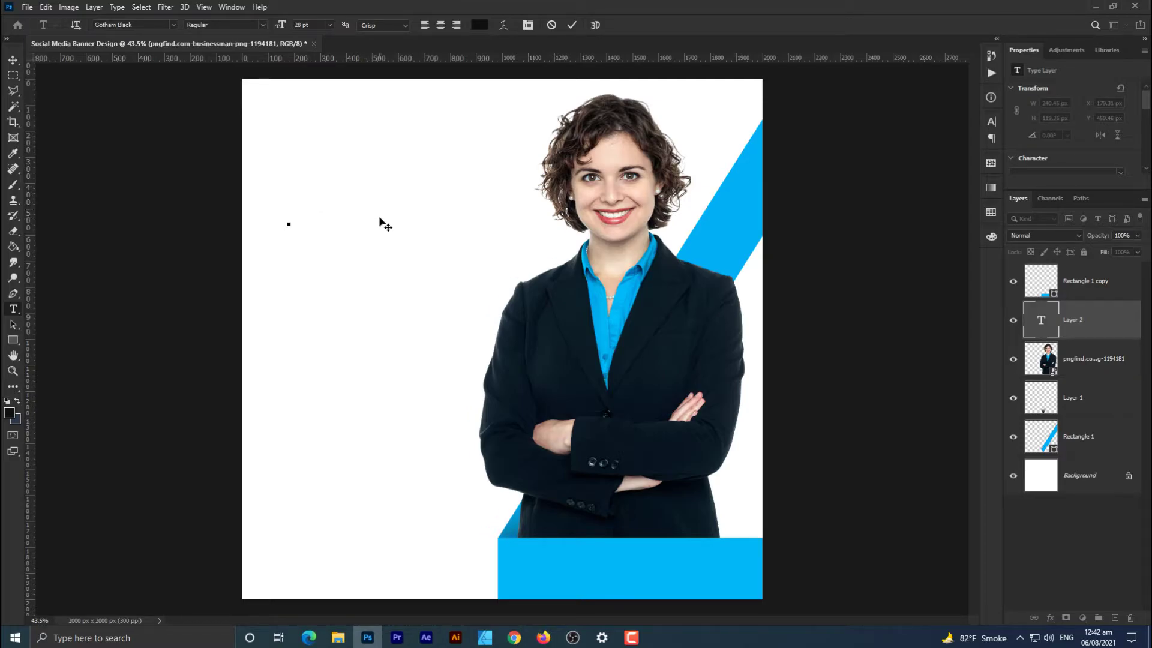
# Step: Enter "GROW YOUR" as the headline text
pyautogui.write('g')
pyautogui.press('BackSpace')
pyautogui.write('GROW')
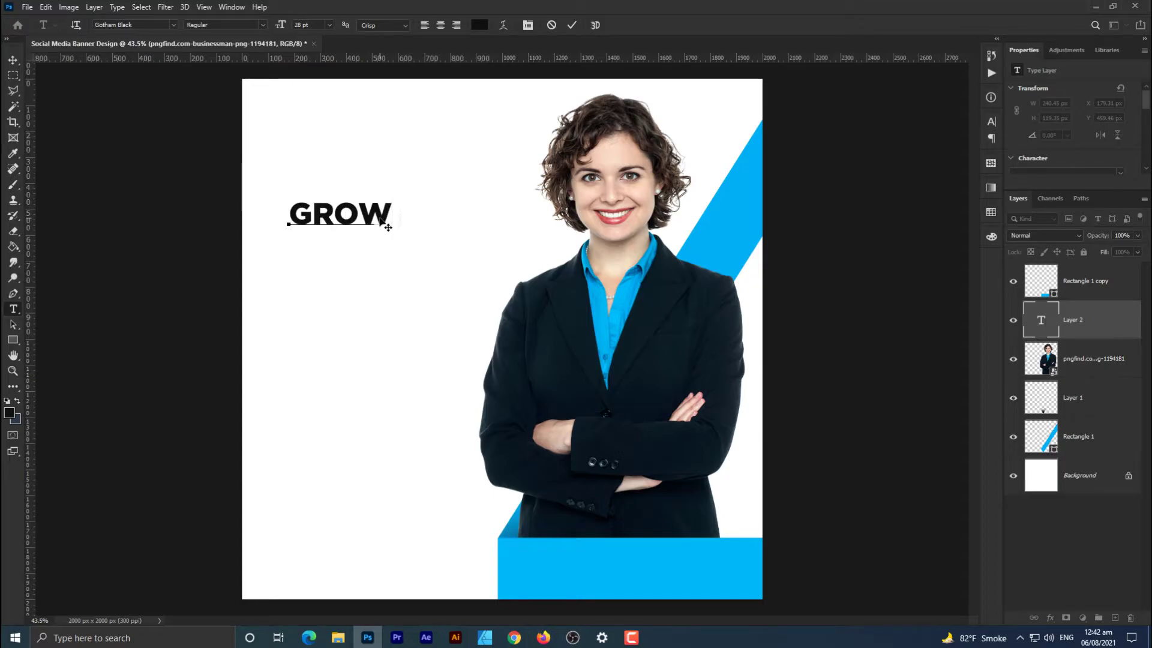
pyautogui.write(' YOUR')
pyautogui.press('Return')
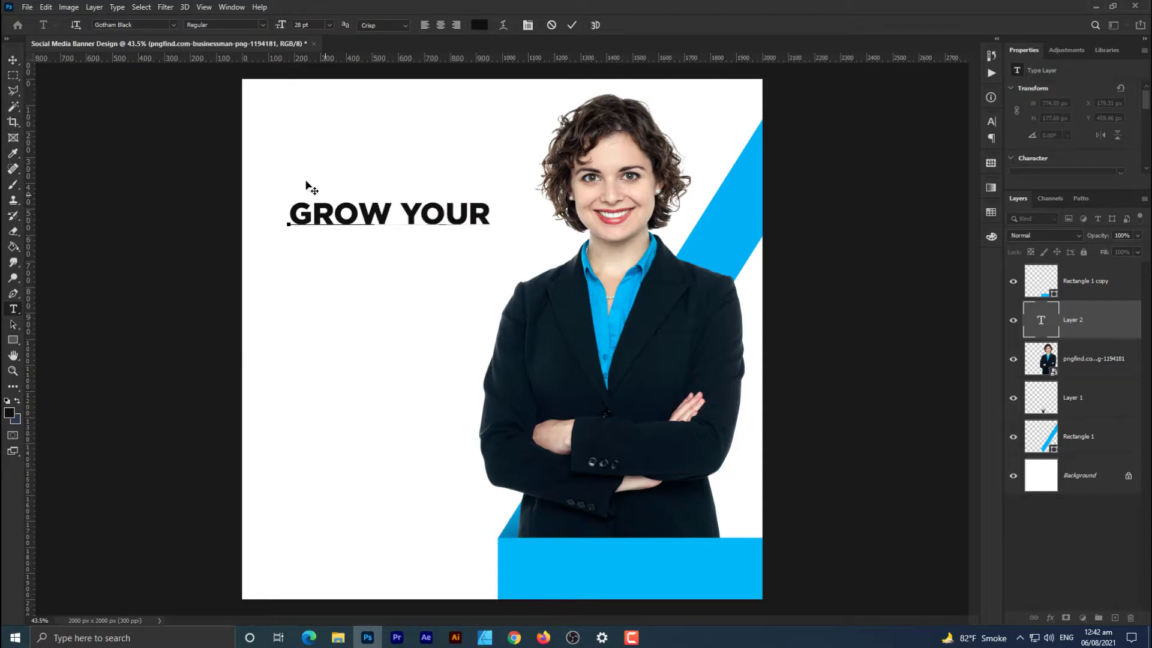
# Step: Duplicate the "GROW YOUR" line directly below the original, aligned at the same left edge
pyautogui.click(13, 60)
pyautogui.scroll(3, 286, 201)
pyautogui.moveTo(327, 228); pyautogui.dragTo(328, 270)
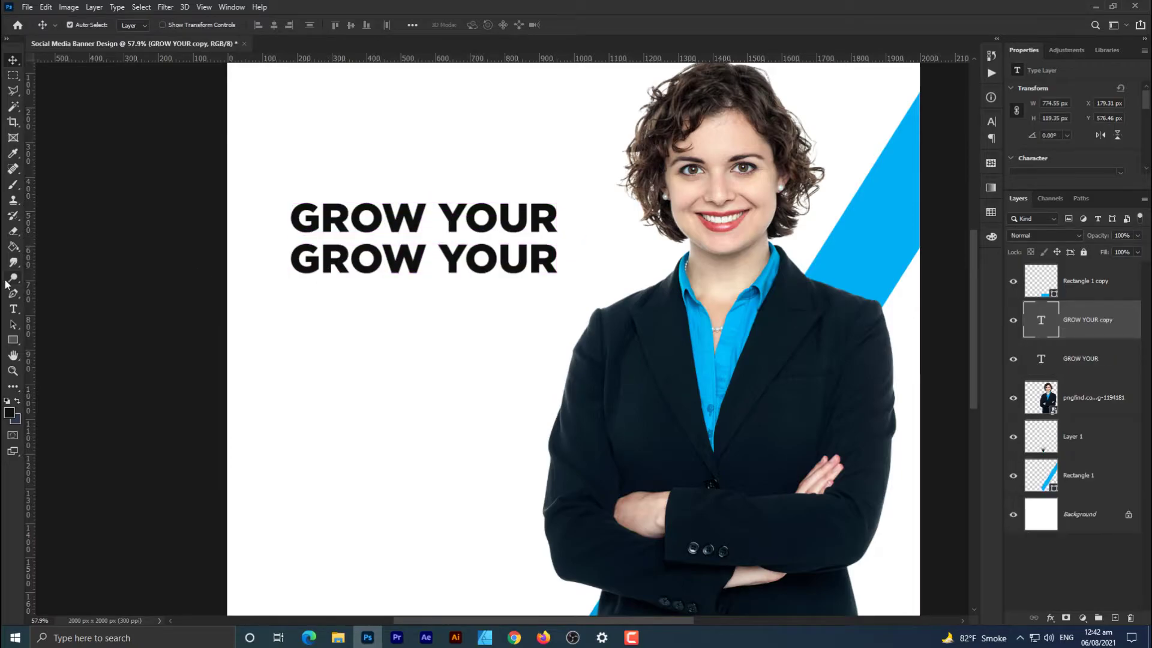
# Step: Replace the text of the duplicated lower line with "BUSINESS"
pyautogui.click(16, 310)
pyautogui.tripleClick(307, 266)
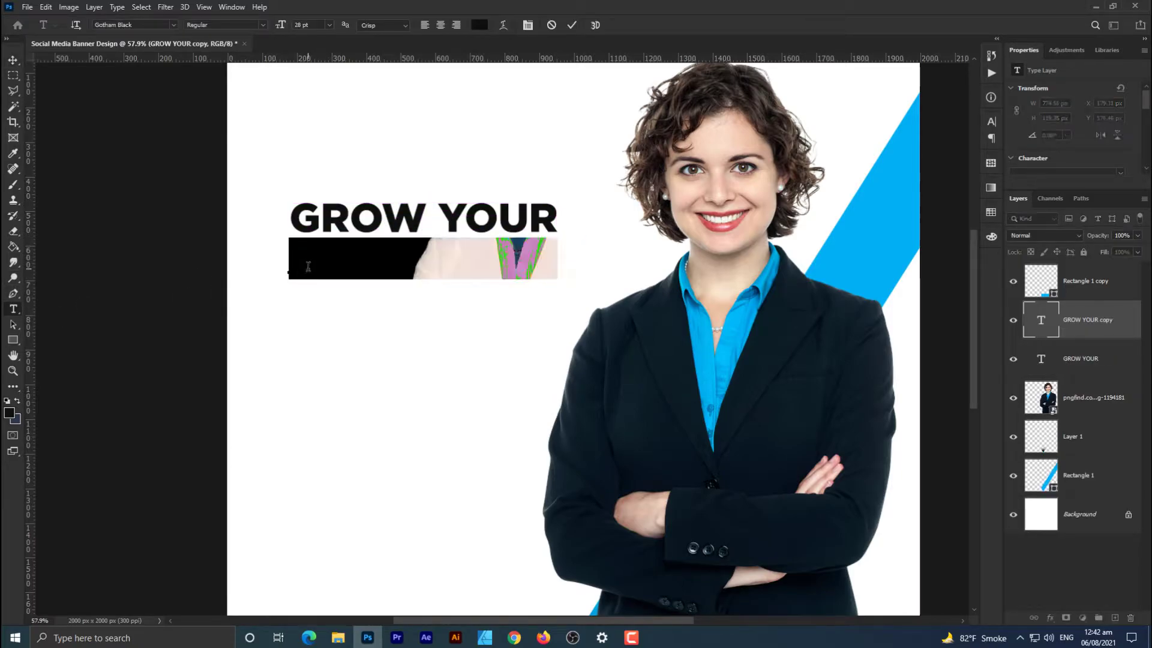
pyautogui.write('V')
pyautogui.press('BackSpace')
pyautogui.write('BUSI')
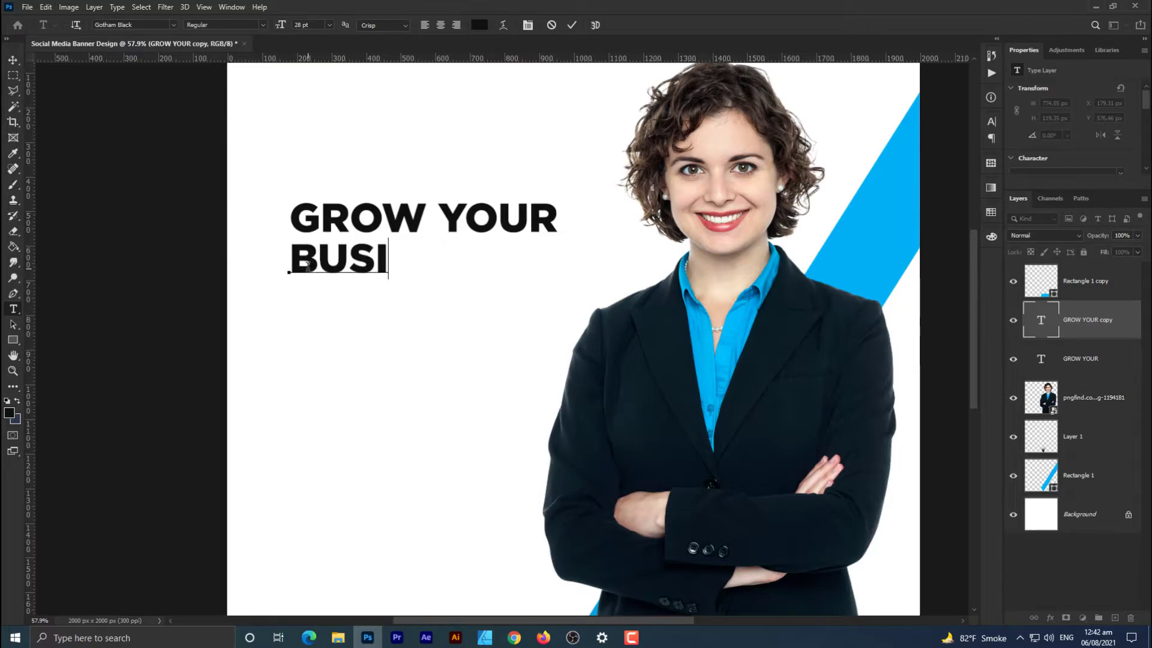
pyautogui.write('NESS')
pyautogui.hotkey('ctrl', 'Return')
# Step: Enlarge the "BUSINESS" line to about 783 by 154 px so it spans the width of "GROW YOUR" directly above
pyautogui.hotkey('ctrl', 't')
pyautogui.moveTo(502, 258); pyautogui.dragTo(568, 250)
pyautogui.press('Return')
pyautogui.scroll(4, 557, 264)
pyautogui.hotkey('ctrl', 't')
pyautogui.scroll(2, 558, 264)
pyautogui.scroll(2, 570, 262)
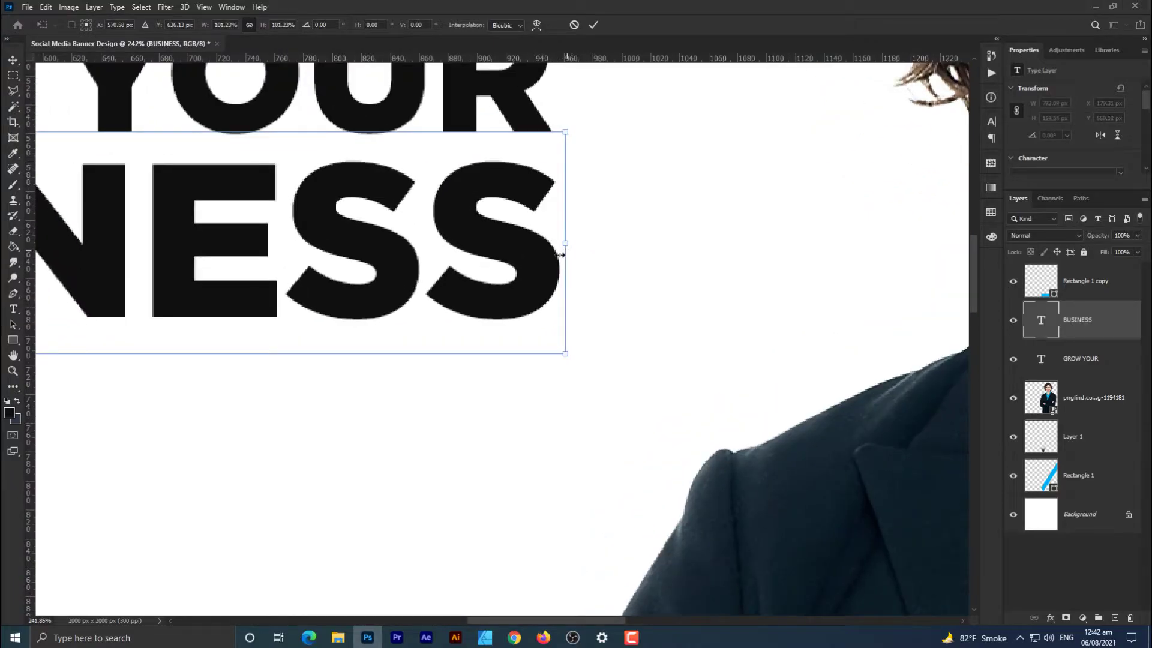
pyautogui.scroll(-4, 569, 250)
pyautogui.press('Return')
pyautogui.press('m')
pyautogui.scroll(2, 377, 245)
pyautogui.moveTo(261, 231); pyautogui.dragTo(347, 264)
# Step: Change the font of the "GROW YOUR" line to Gotham Medium
pyautogui.click(15, 310)
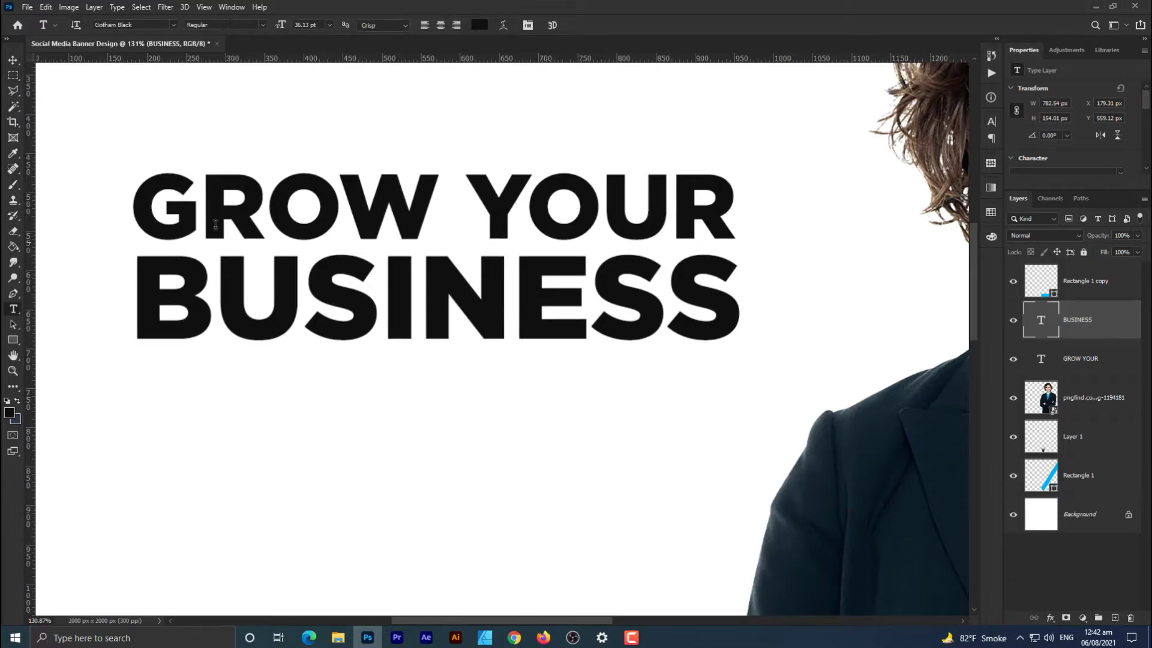
pyautogui.click(223, 206)
pyautogui.hotkey('ctrl', 'a')
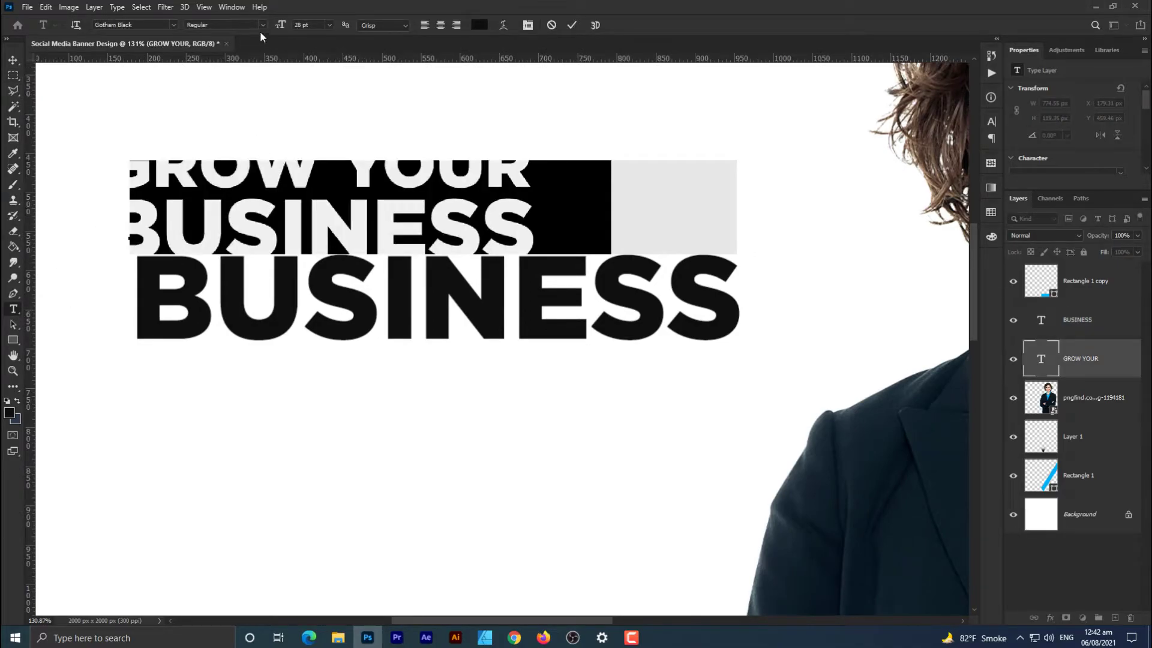
pyautogui.click(173, 25)
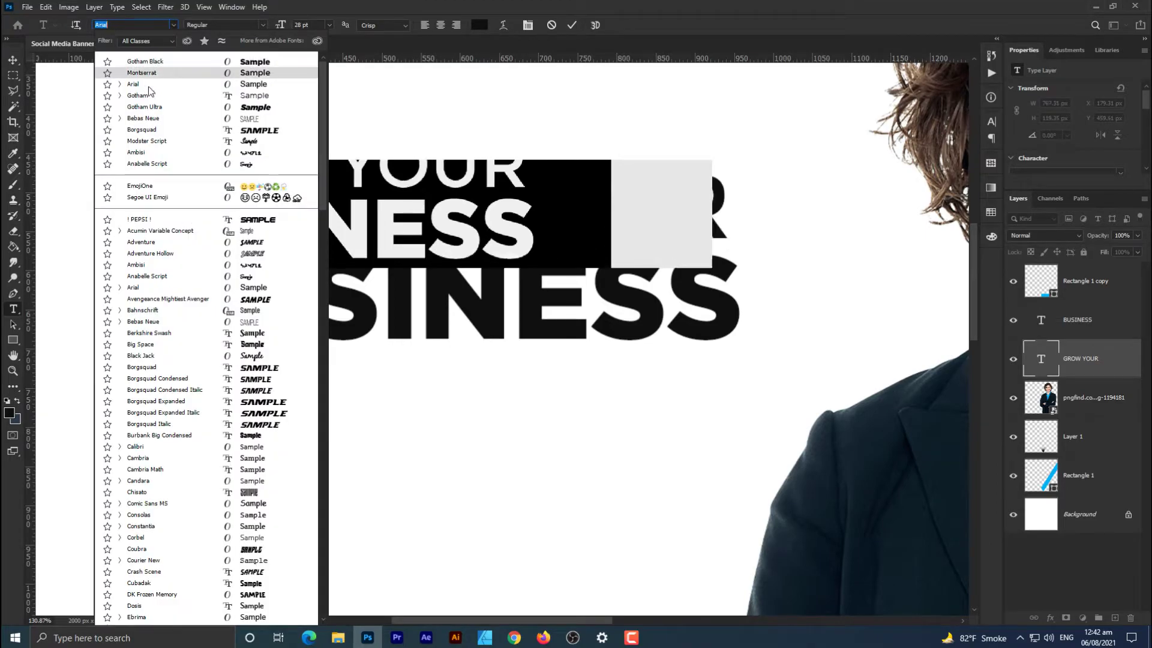
pyautogui.click(144, 95)
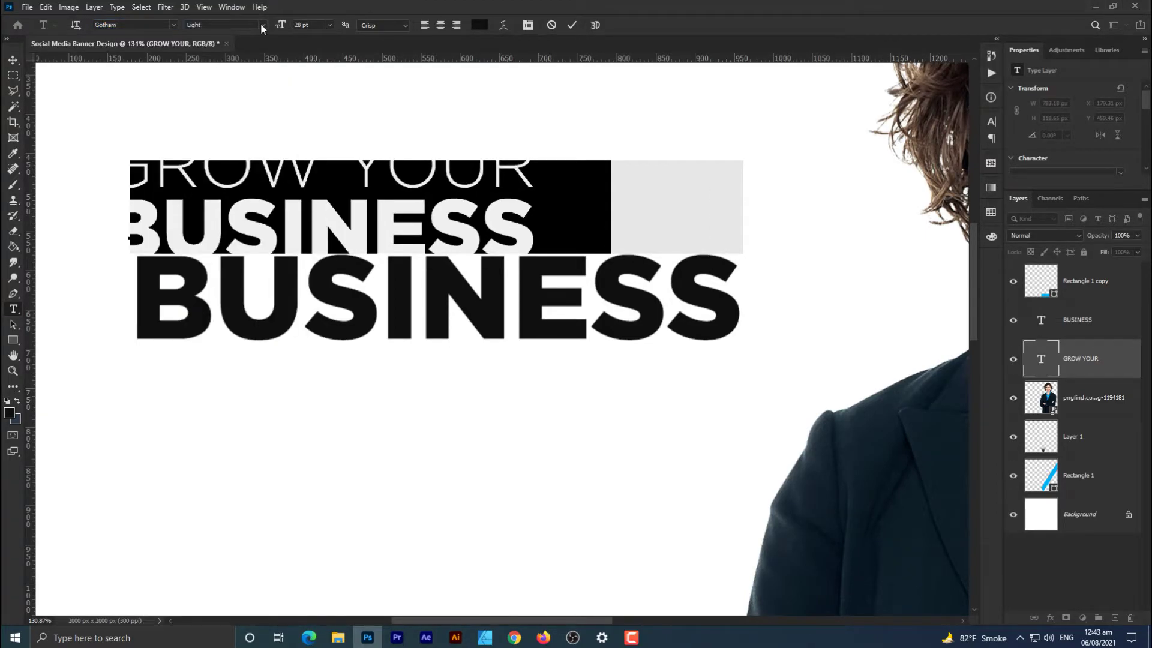
pyautogui.click(262, 27)
pyautogui.click(228, 75)
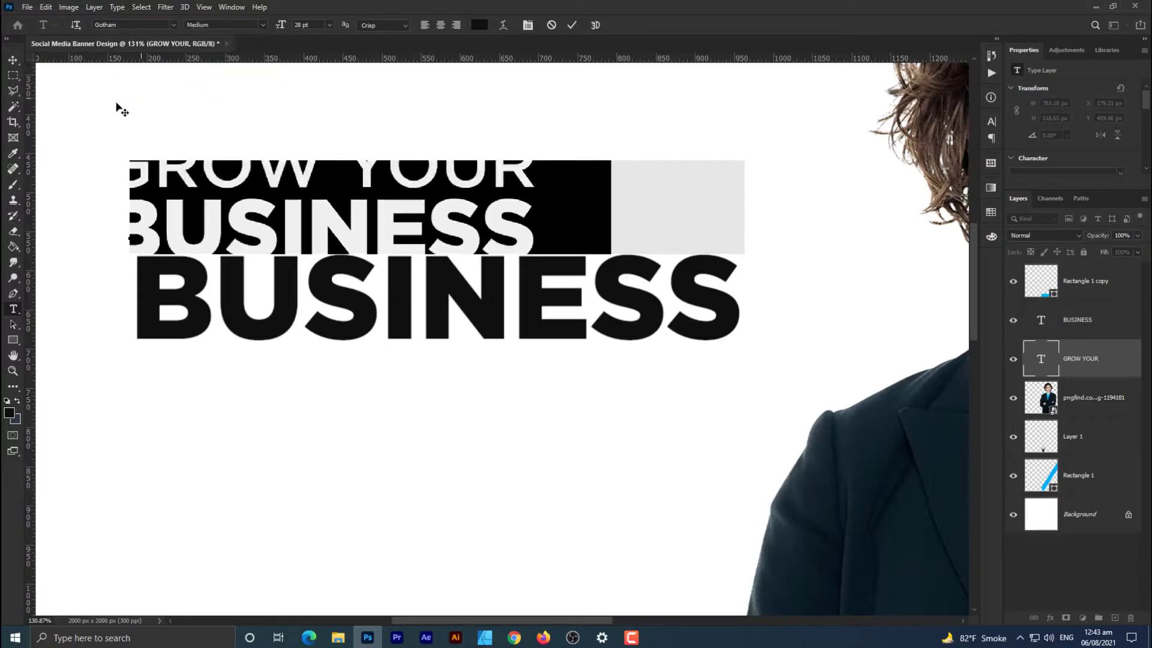
pyautogui.click(13, 60)
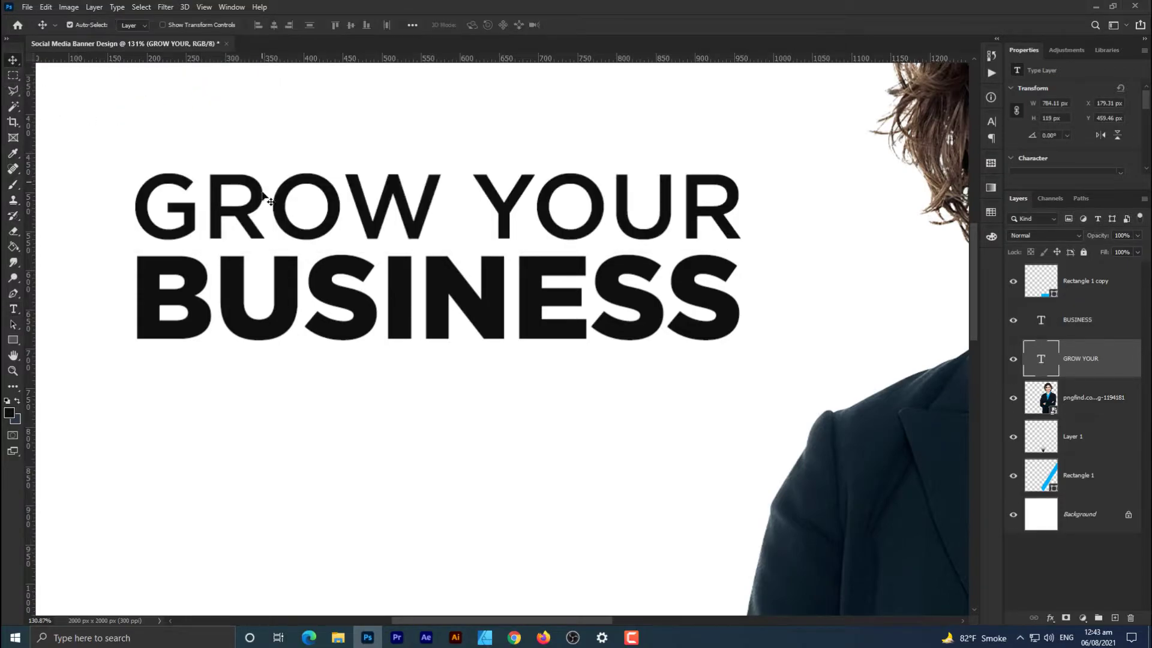
pyautogui.hotkey('ctrl', '0')
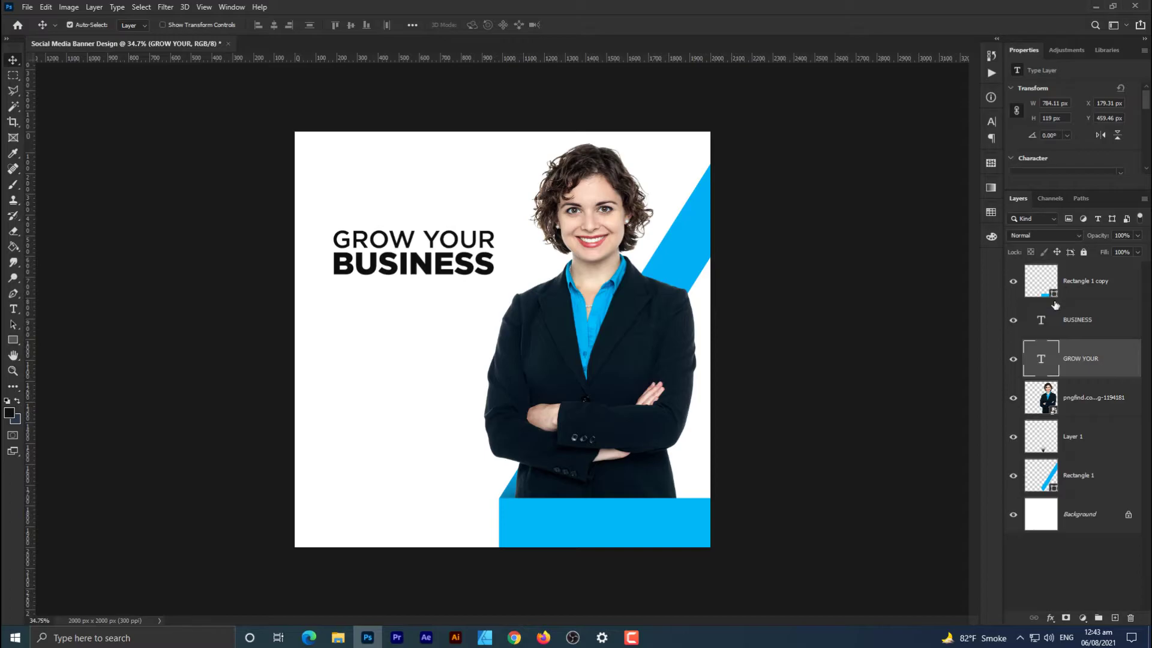
# Step: Bring both headline lines above all other layers and enlarge them together to about 969 by 267 px at X 98, Y 396 px
pyautogui.keyDown('shift'); pyautogui.click(1065, 328); pyautogui.keyUp('shift')
pyautogui.moveTo(1065, 328); pyautogui.dragTo(1080, 271)
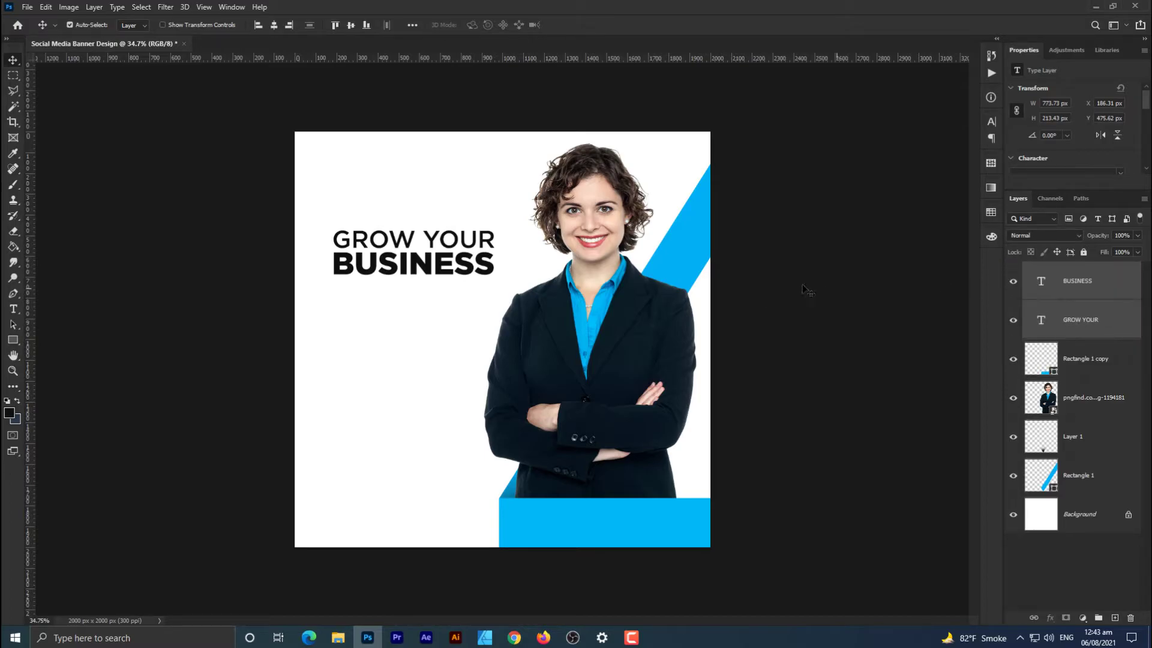
pyautogui.hotkey('ctrl', 't')
pyautogui.scroll(2, 470, 242)
pyautogui.moveTo(495, 245); pyautogui.dragTo(545, 243)
pyautogui.moveTo(501, 241); pyautogui.dragTo(422, 273)
pyautogui.press('Return')
pyautogui.scroll(4, 448, 214)
# Step: Recolour the word "BUSINESS" with the blue sampled from the diagonal ribbon
pyautogui.click(15, 311)
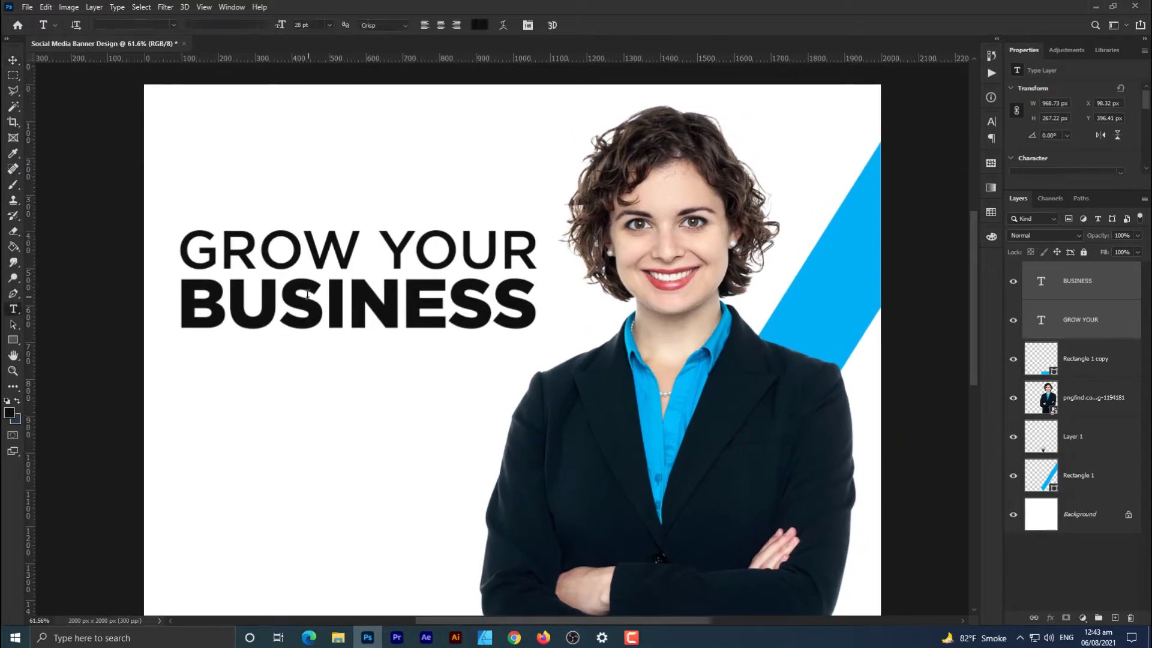
pyautogui.click(311, 295)
pyautogui.hotkey('ctrl', 'a')
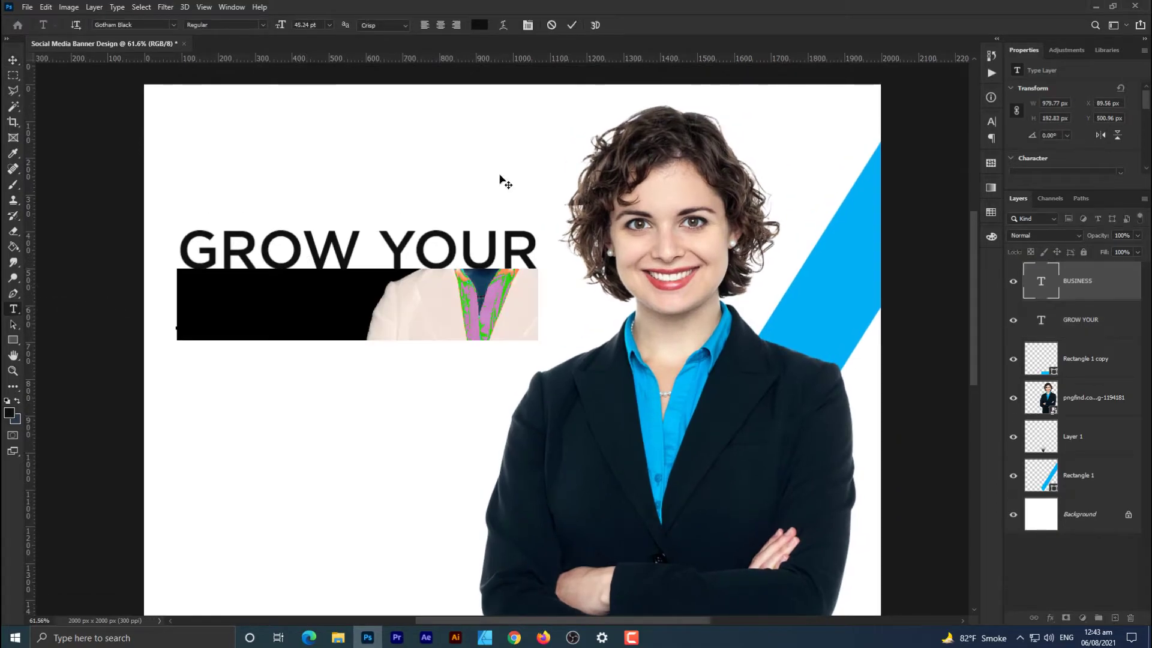
pyautogui.click(479, 24)
pyautogui.moveTo(823, 135); pyautogui.dragTo(752, 244)
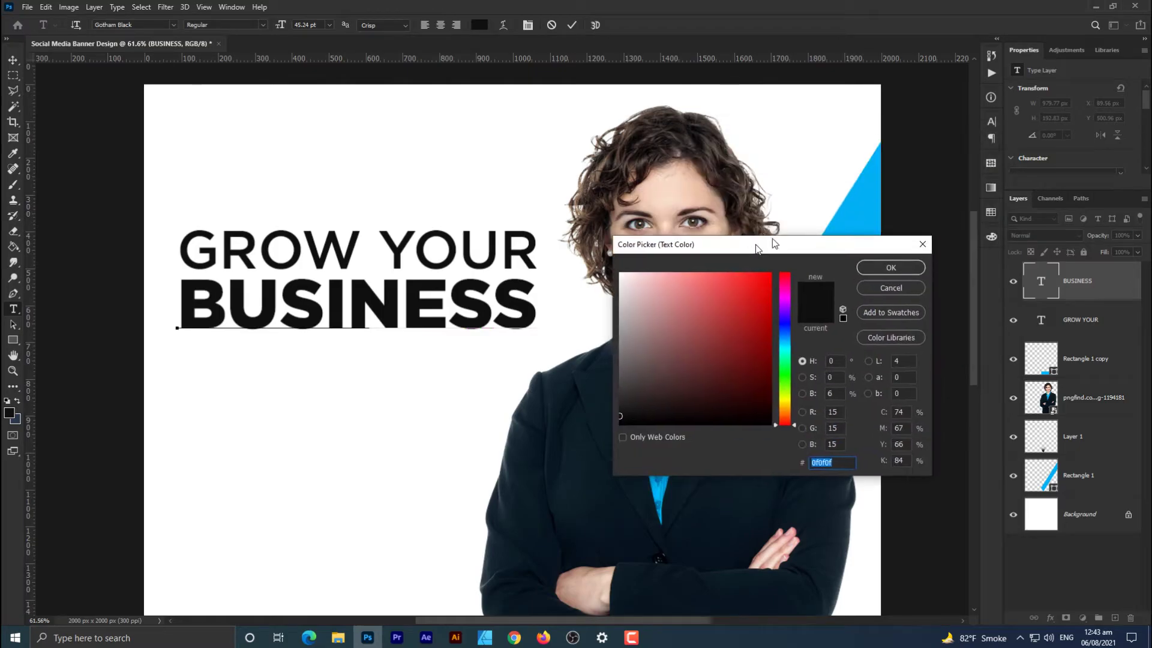
pyautogui.click(840, 224)
pyautogui.click(888, 264)
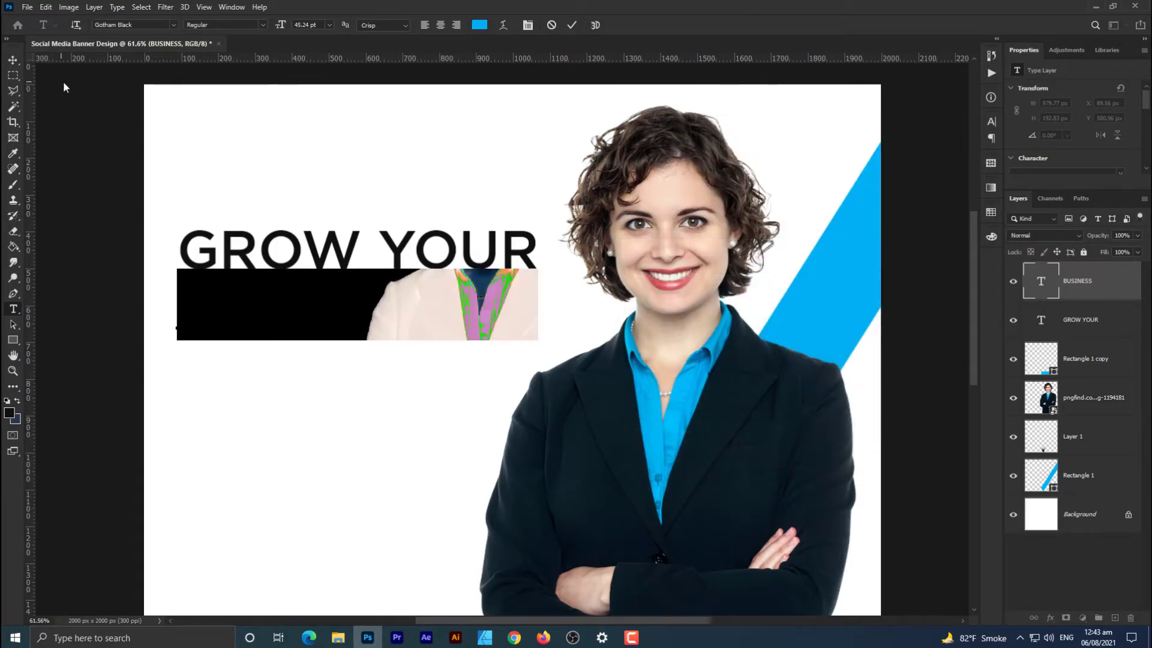
pyautogui.click(12, 63)
# Step: Add a 28 pt Gotham Black text line below "BUSINESS" reading "WE ARE WITH YOU FOR YOIUR BUSINESS"
pyautogui.scroll(5, 180, 268)
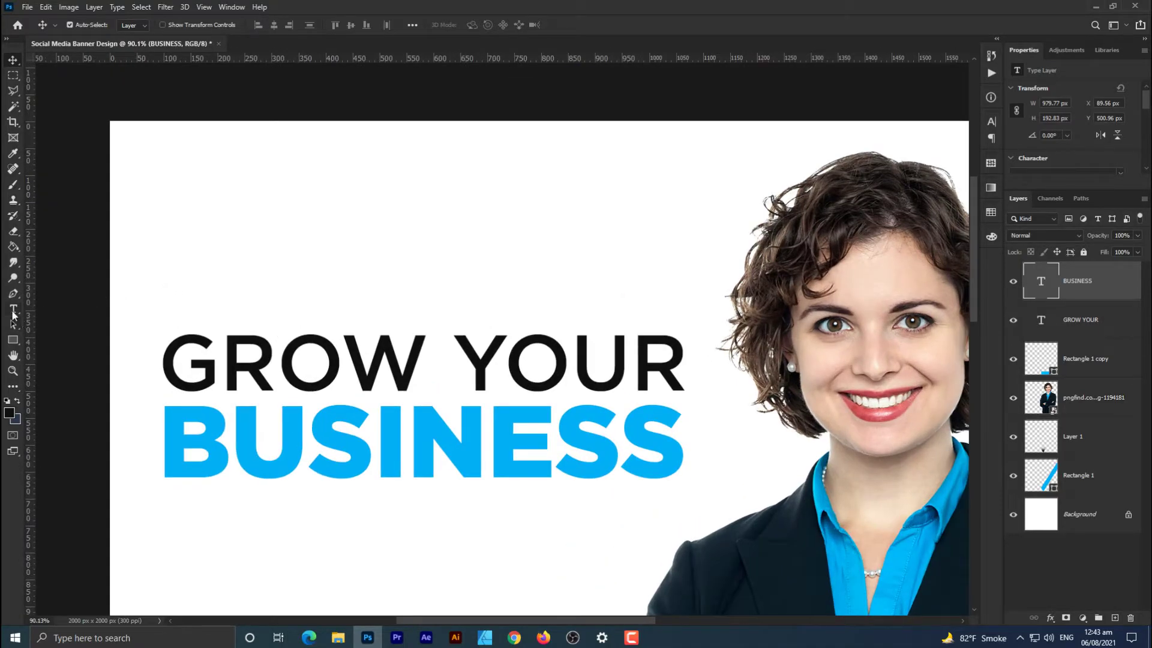
pyautogui.scroll(-4, 183, 412)
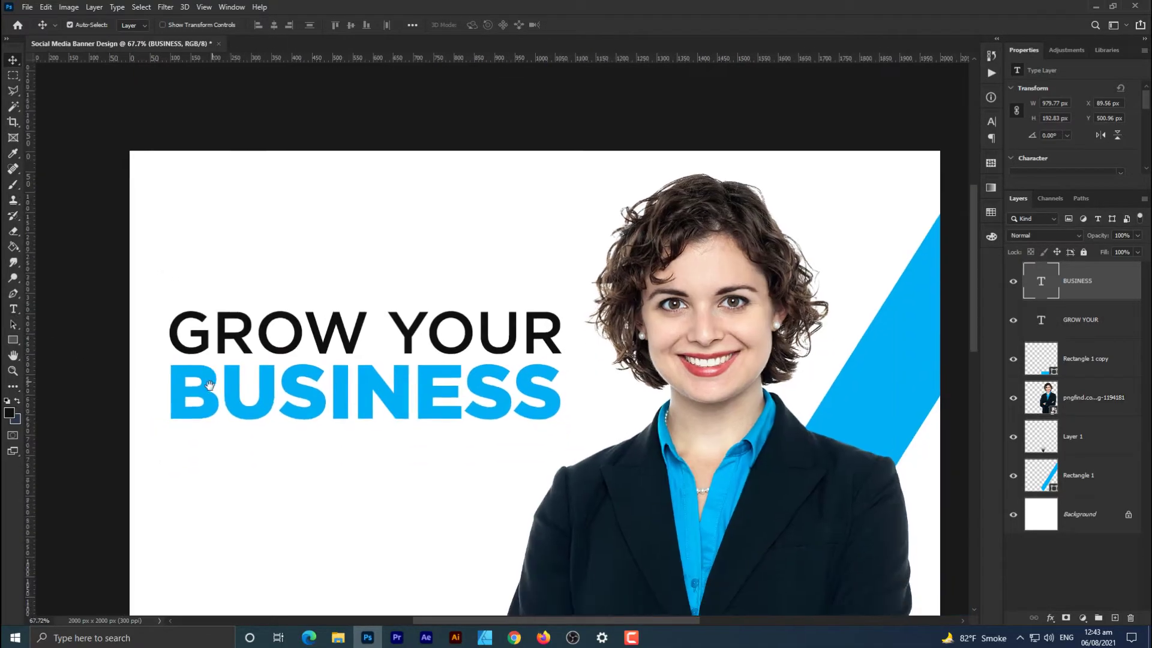
pyautogui.scroll(5, 178, 291)
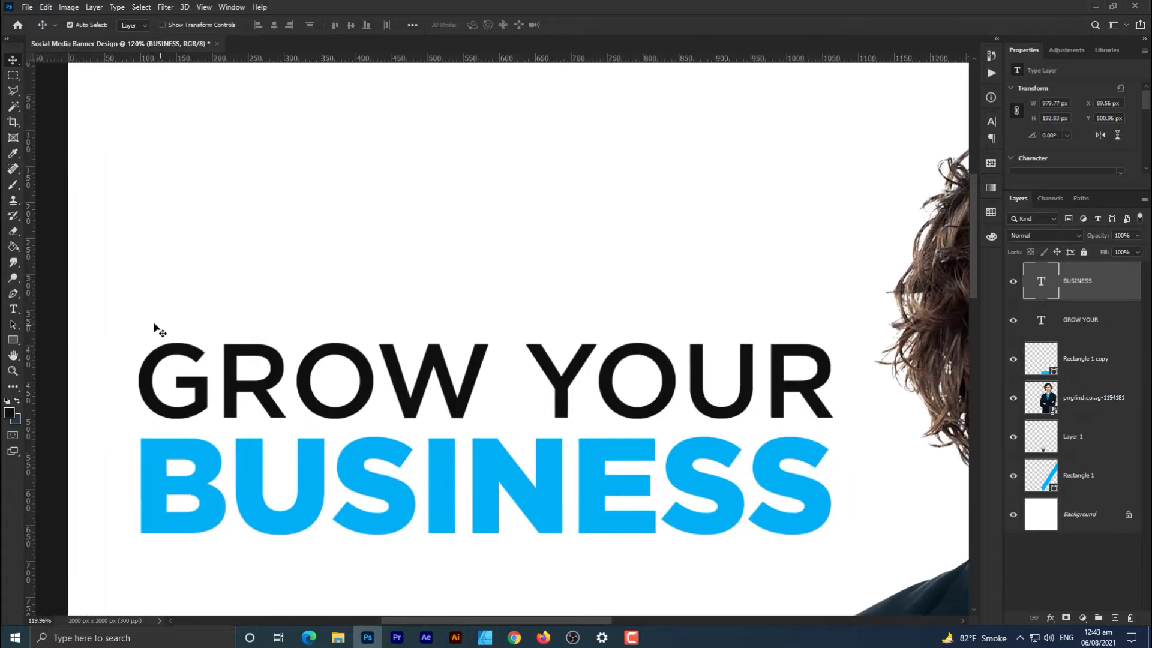
pyautogui.scroll(-5, 105, 321)
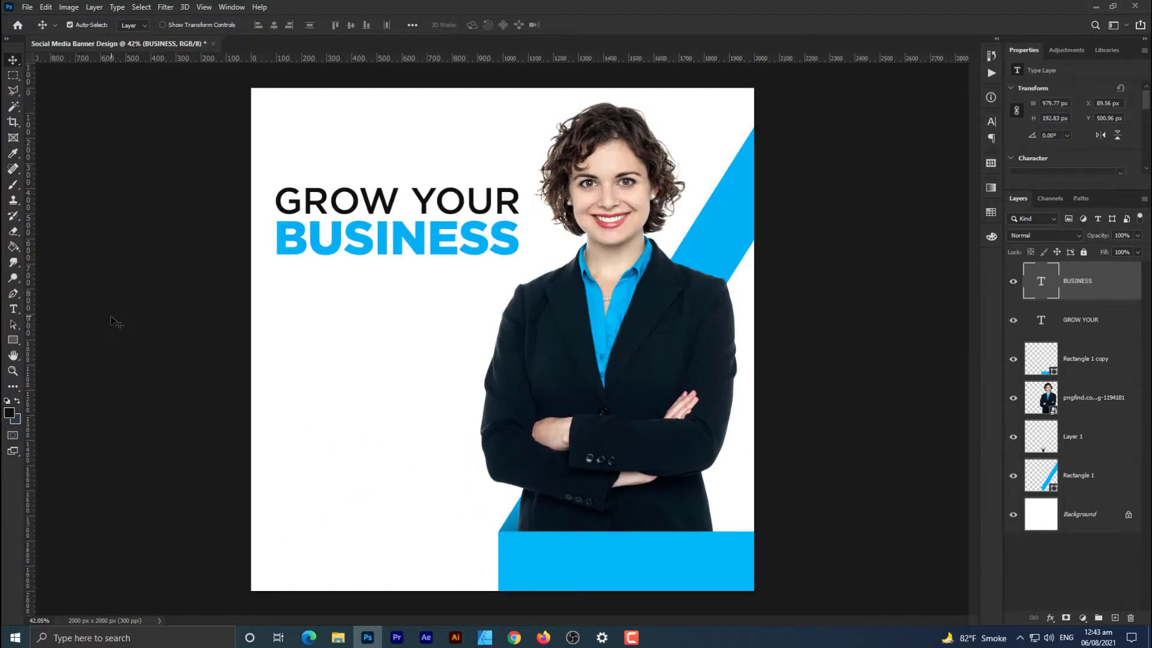
pyautogui.scroll(4, 232, 296)
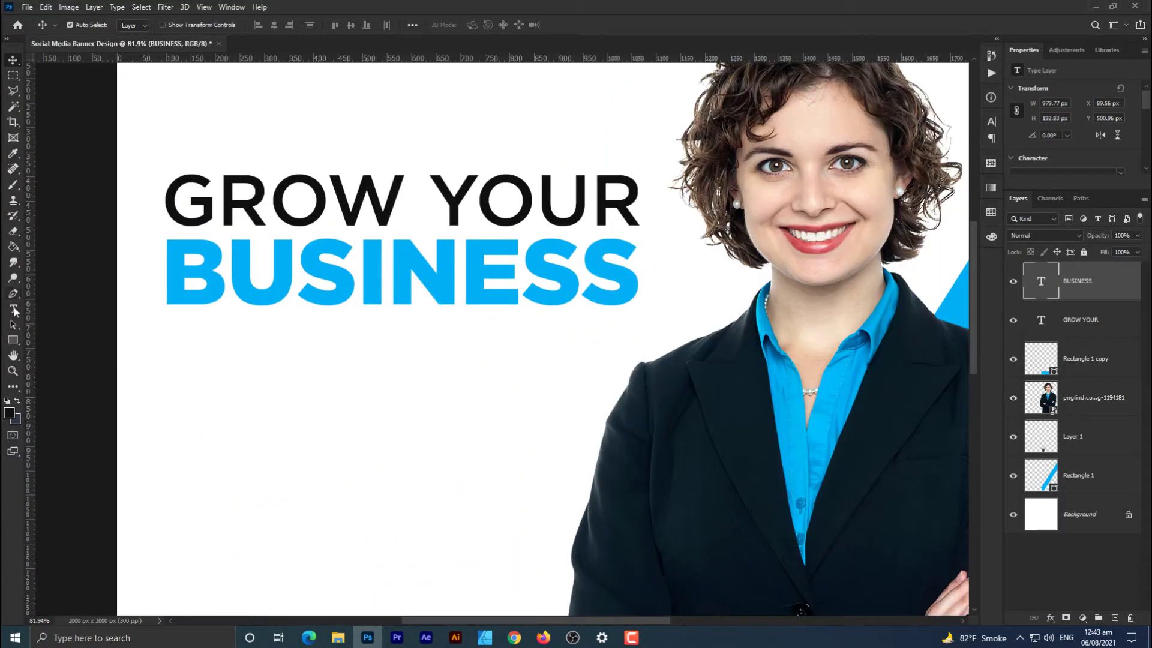
pyautogui.click(13, 310)
pyautogui.click(180, 380)
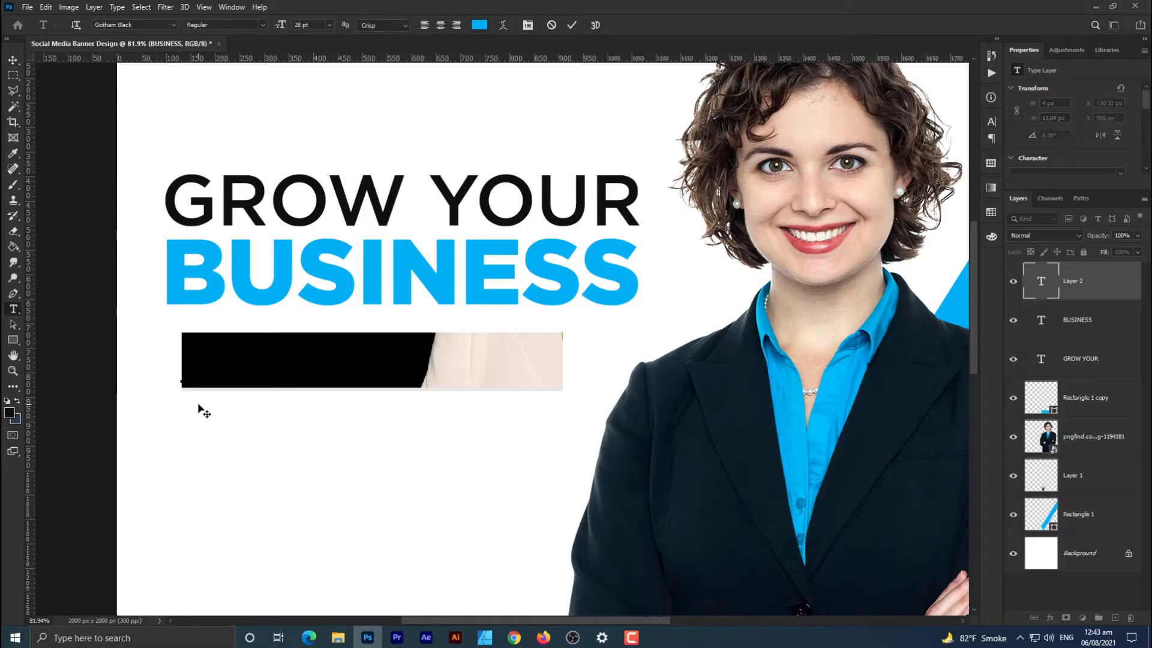
pyautogui.write('W')
pyautogui.press('BackSpace')
pyautogui.write('w')
pyautogui.press('BackSpace')
pyautogui.write('W')
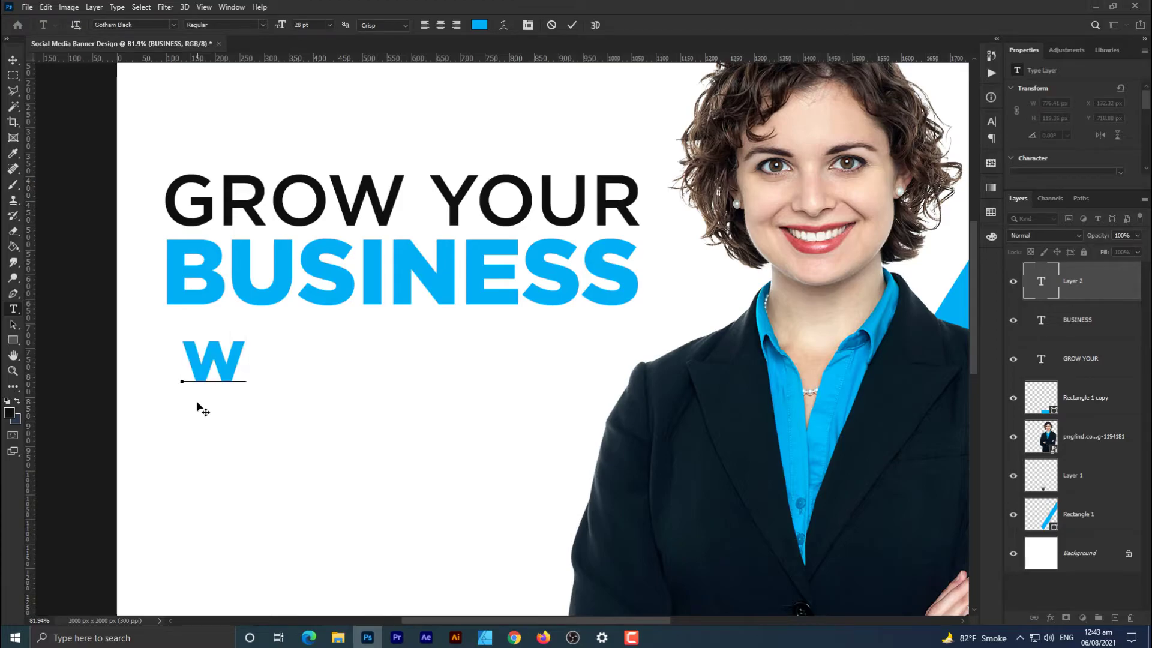
pyautogui.write('E AT')
pyautogui.press('BackSpace')
pyautogui.write('RE')
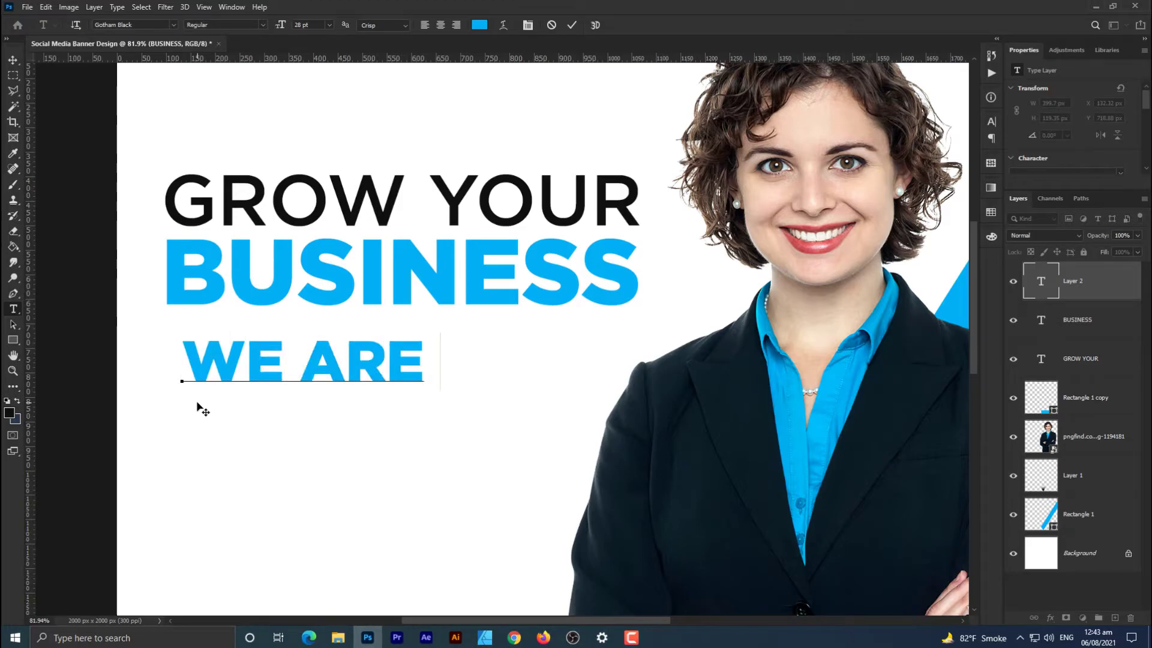
pyautogui.write(' WITH YO')
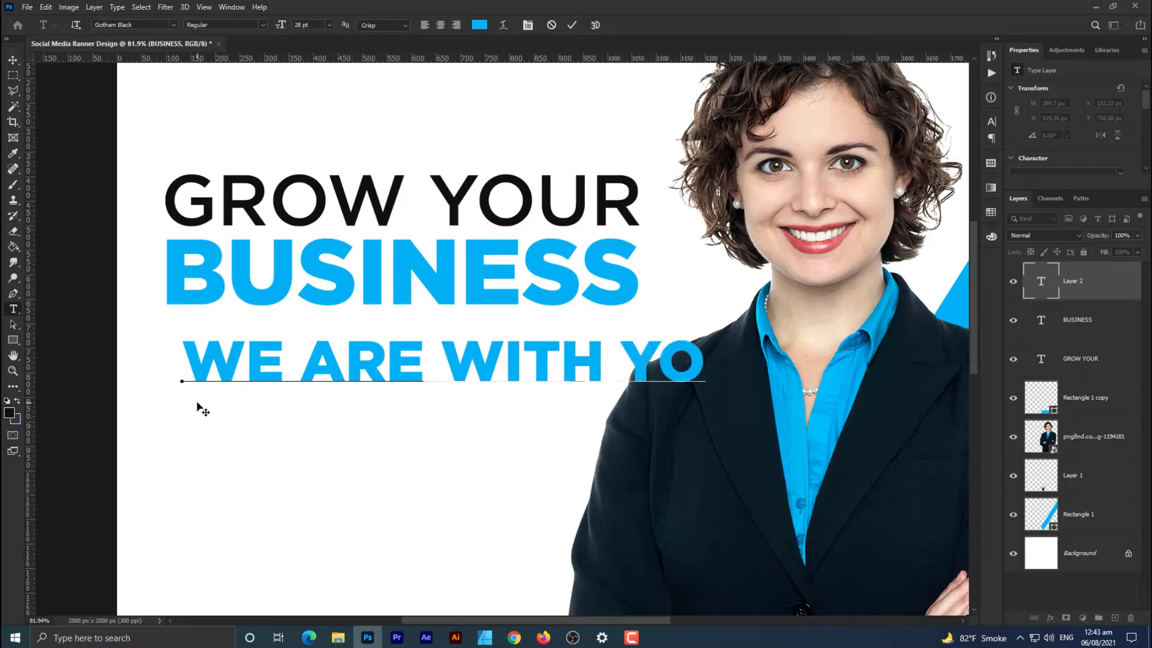
pyautogui.write('U FOR YO')
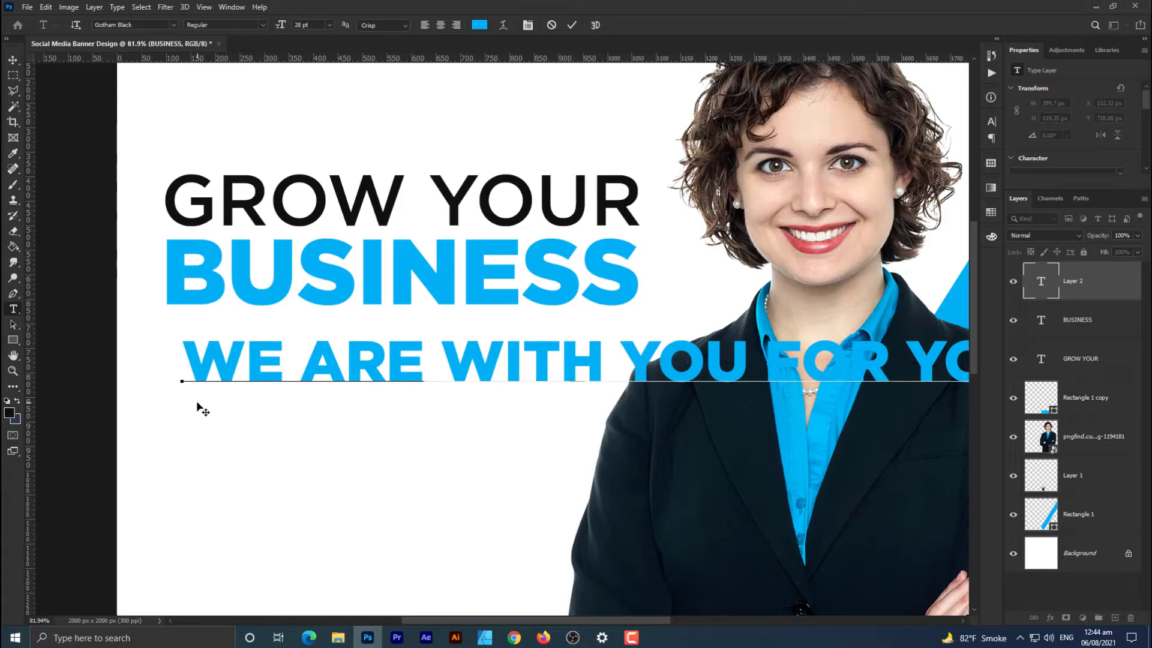
pyautogui.hotkey('ctrl', 'a')
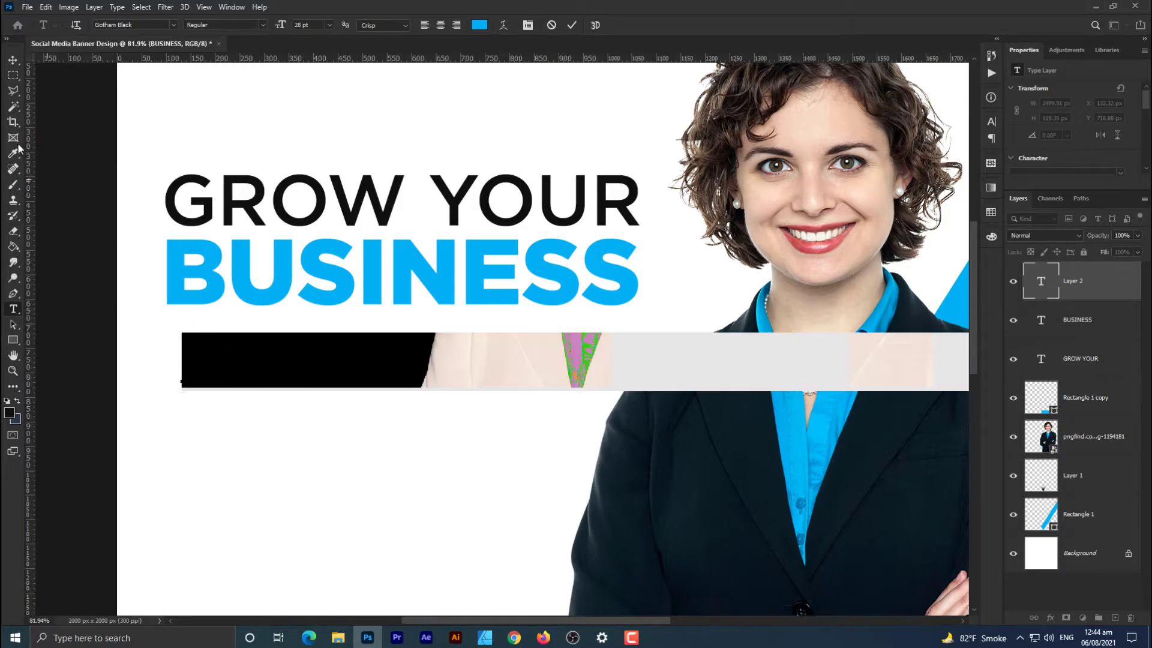
pyautogui.click(13, 60)
# Step: Scale the tagline to about 962 by 46 px and align it with the headline's left edge at about X 101, Y 756 px
pyautogui.hotkey('ctrl', 't')
pyautogui.scroll(-5, 435, 354)
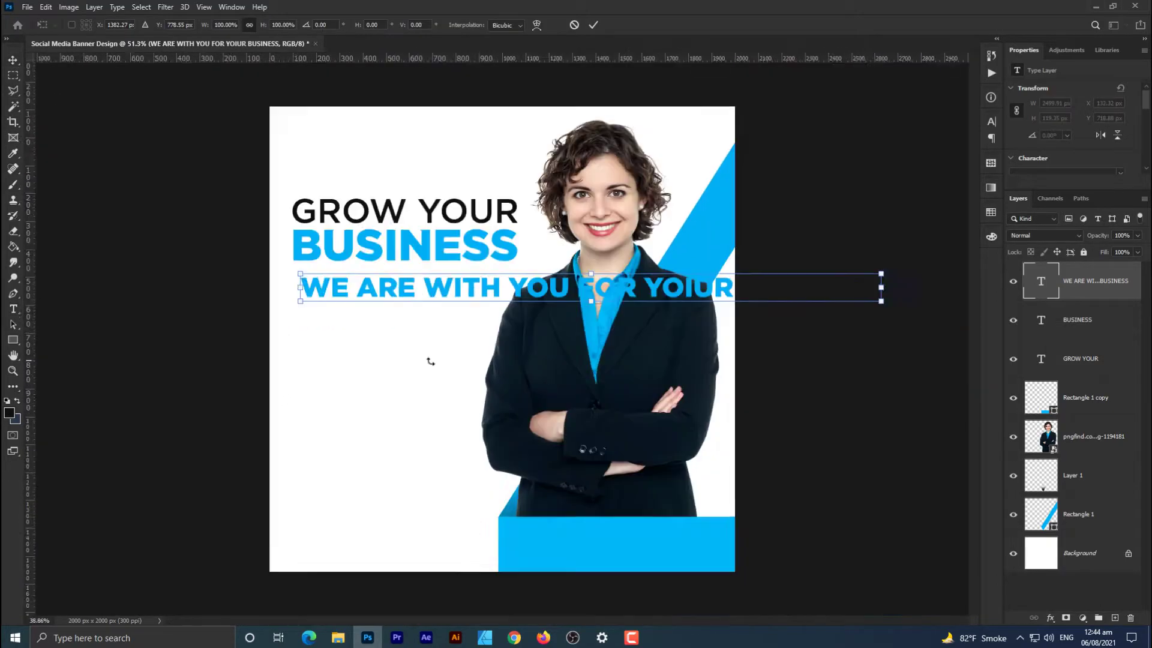
pyautogui.moveTo(816, 297); pyautogui.dragTo(823, 398)
pyautogui.scroll(5, 507, 303)
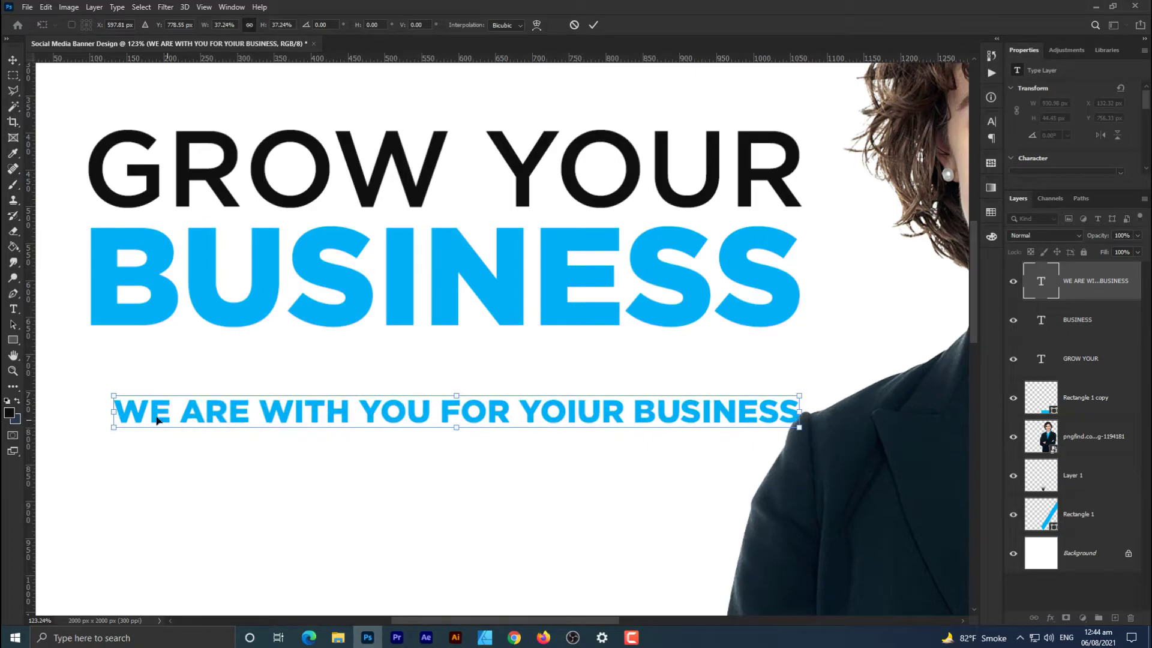
pyautogui.moveTo(118, 410); pyautogui.dragTo(95, 410)
pyautogui.press('Return')
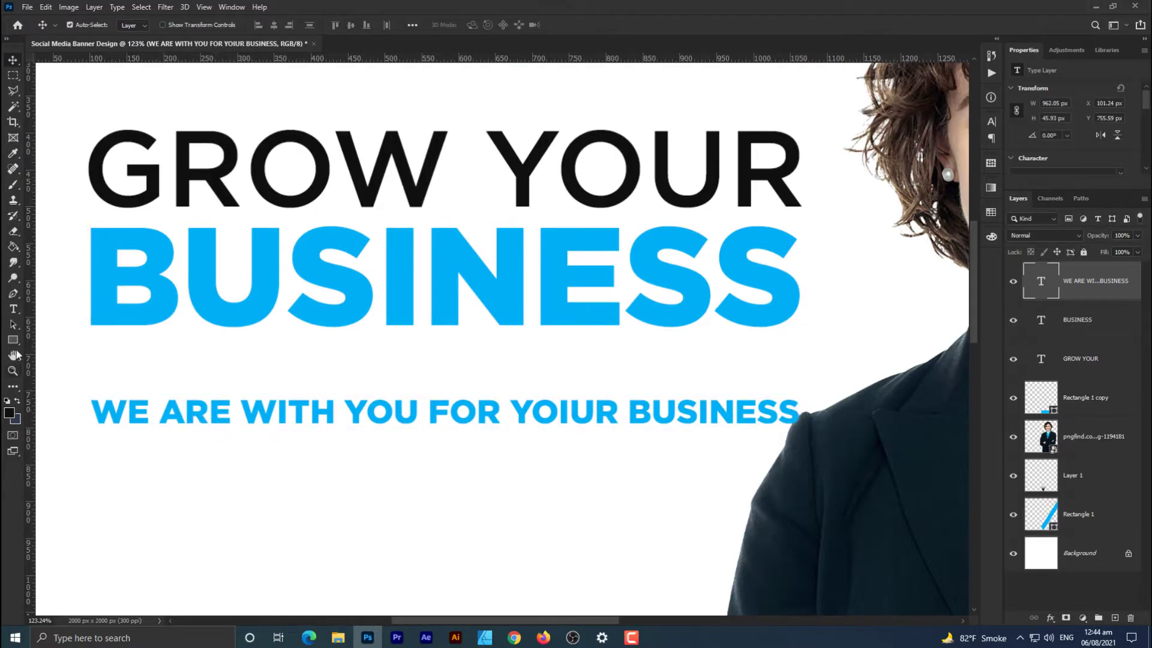
# Step: Set the tagline in Gotham Medium and recolour it with the near-black sampled from "GROW YOUR"
pyautogui.click(13, 310)
pyautogui.tripleClick(152, 415)
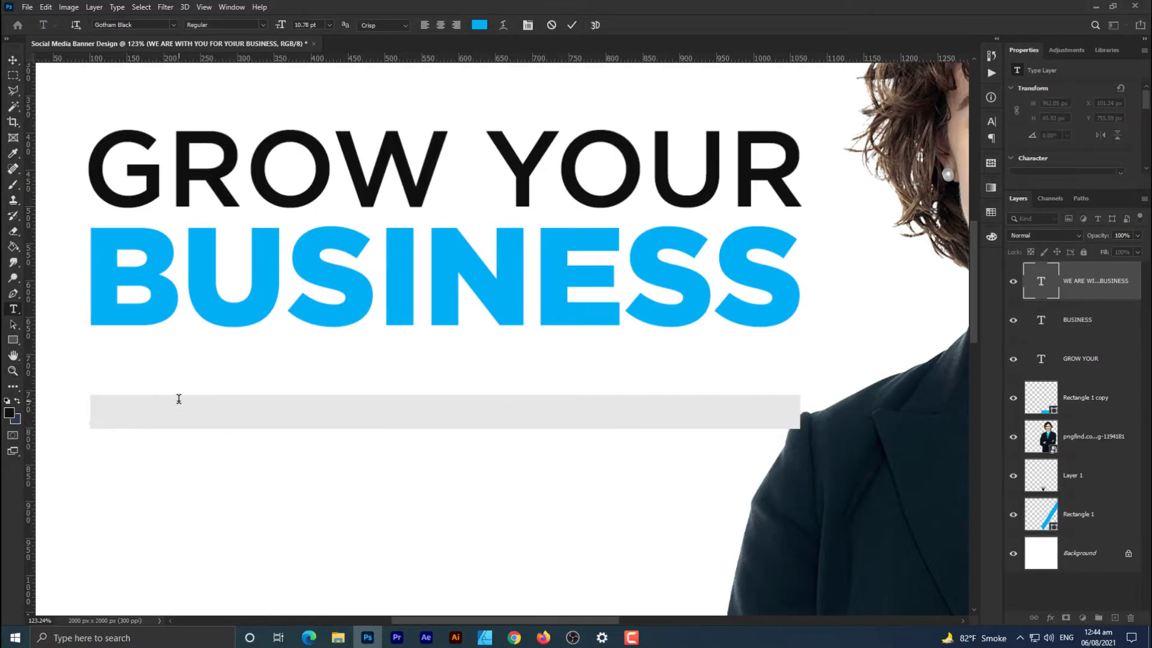
pyautogui.click(172, 25)
pyautogui.click(167, 57)
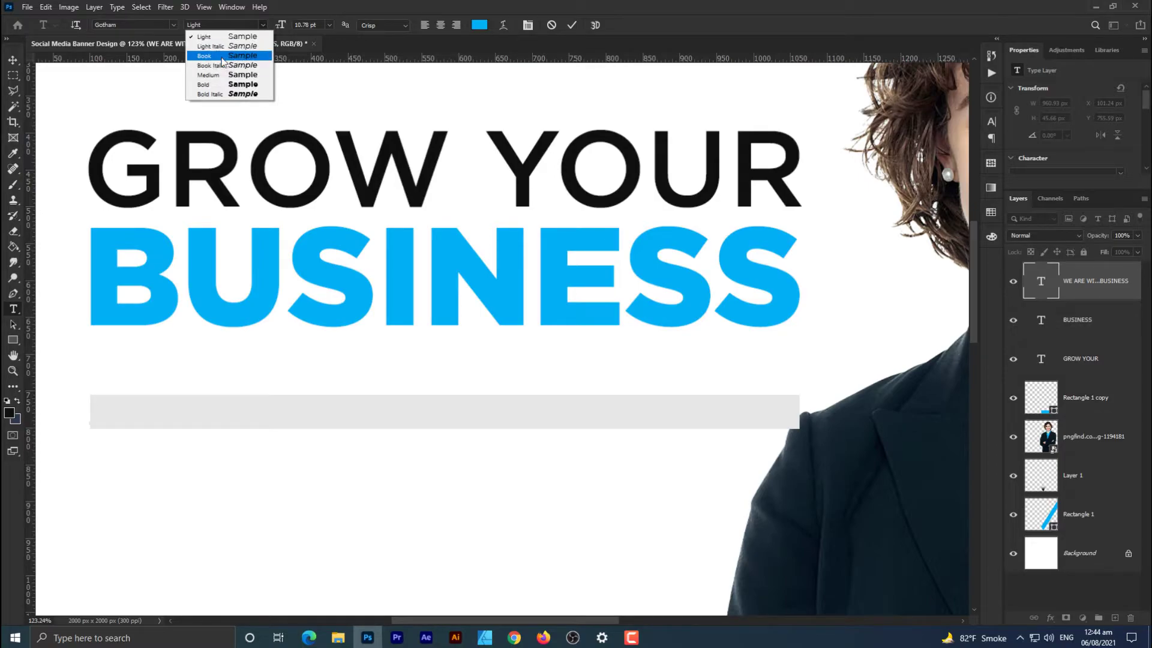
pyautogui.click(221, 80)
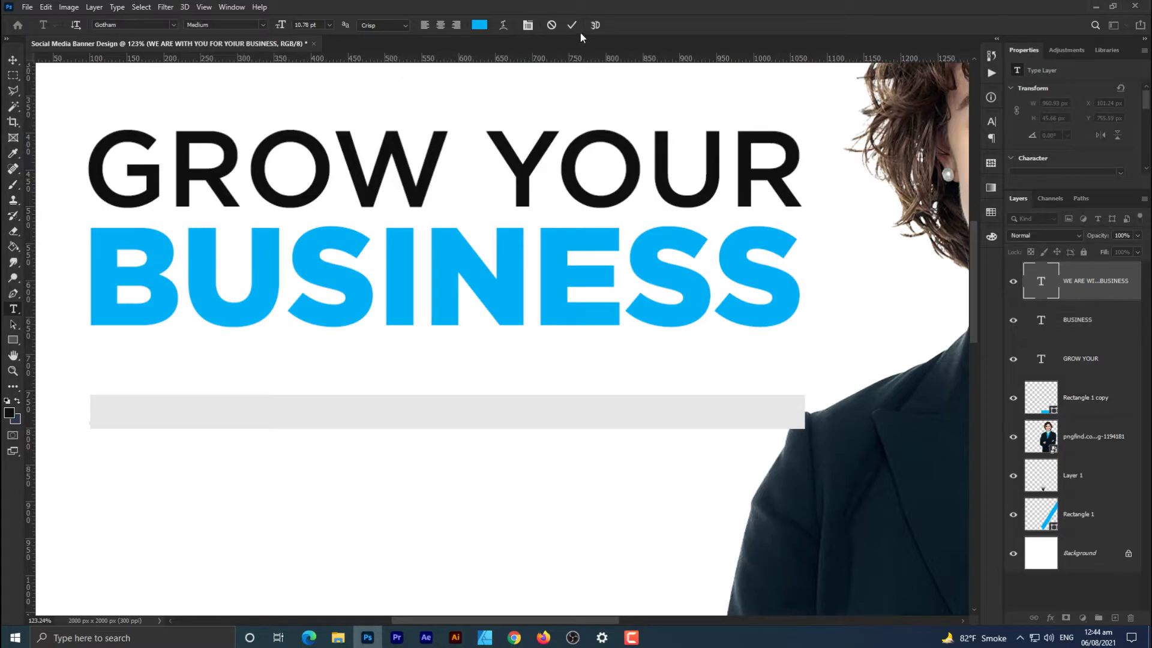
pyautogui.click(479, 26)
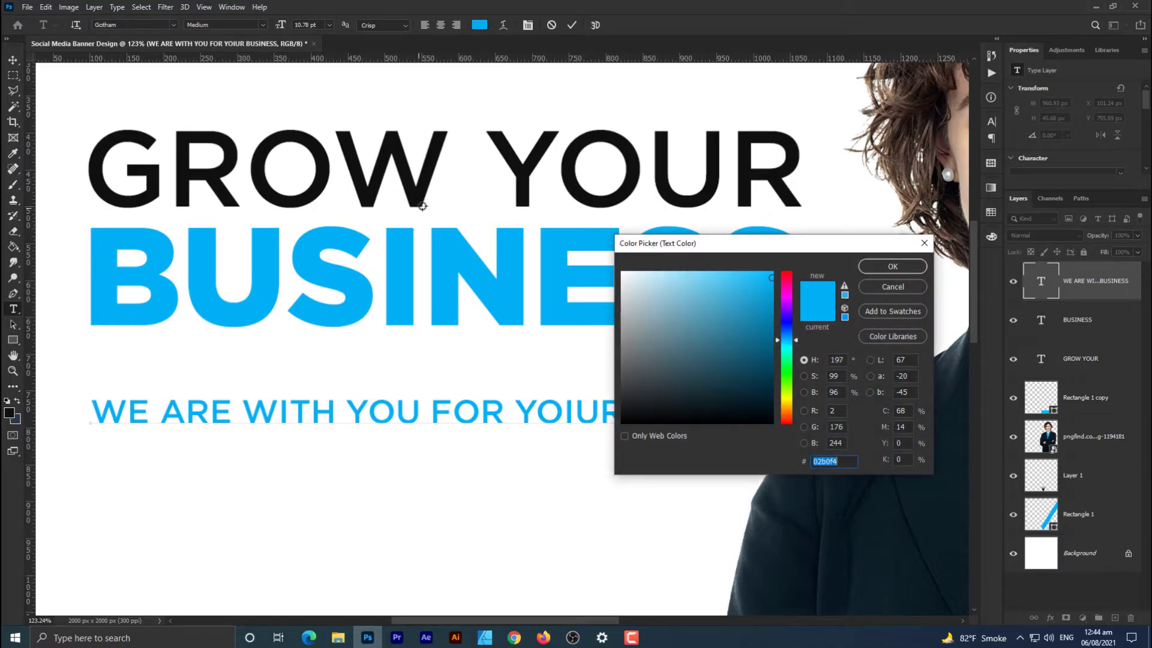
pyautogui.click(418, 209)
pyautogui.click(891, 268)
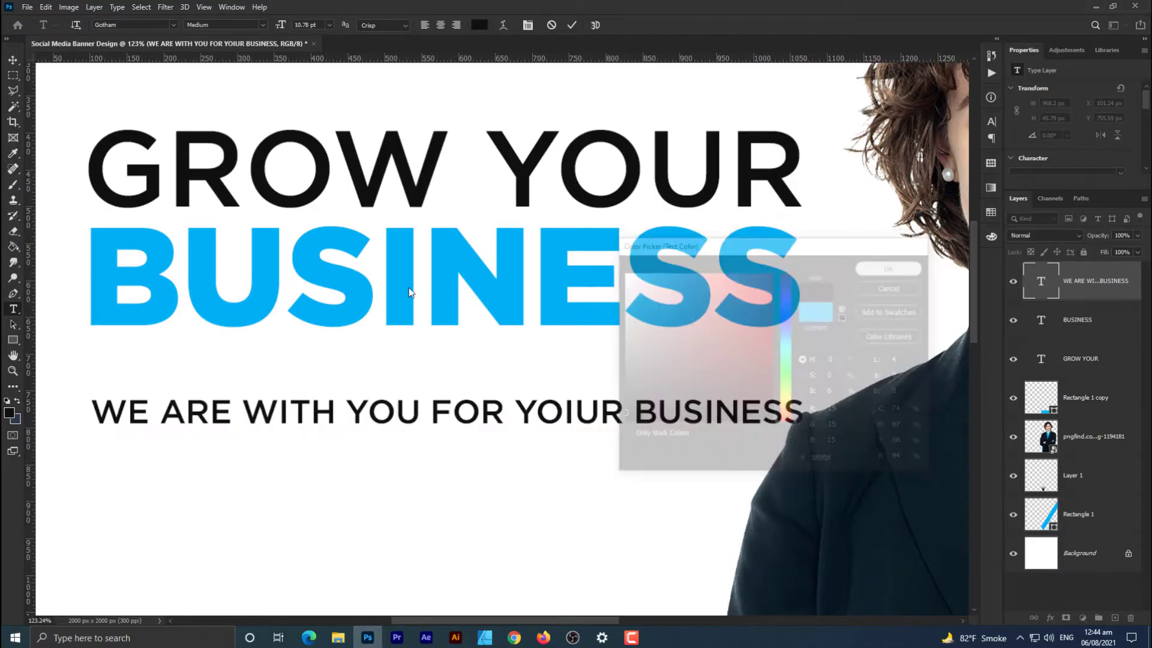
pyautogui.hotkey('ctrl', 'Return')
# Step: Move the tagline up to about Y 696 px beneath "BUSINESS" and left-align it with both headline lines
pyautogui.hotkey('ctrl', 't')
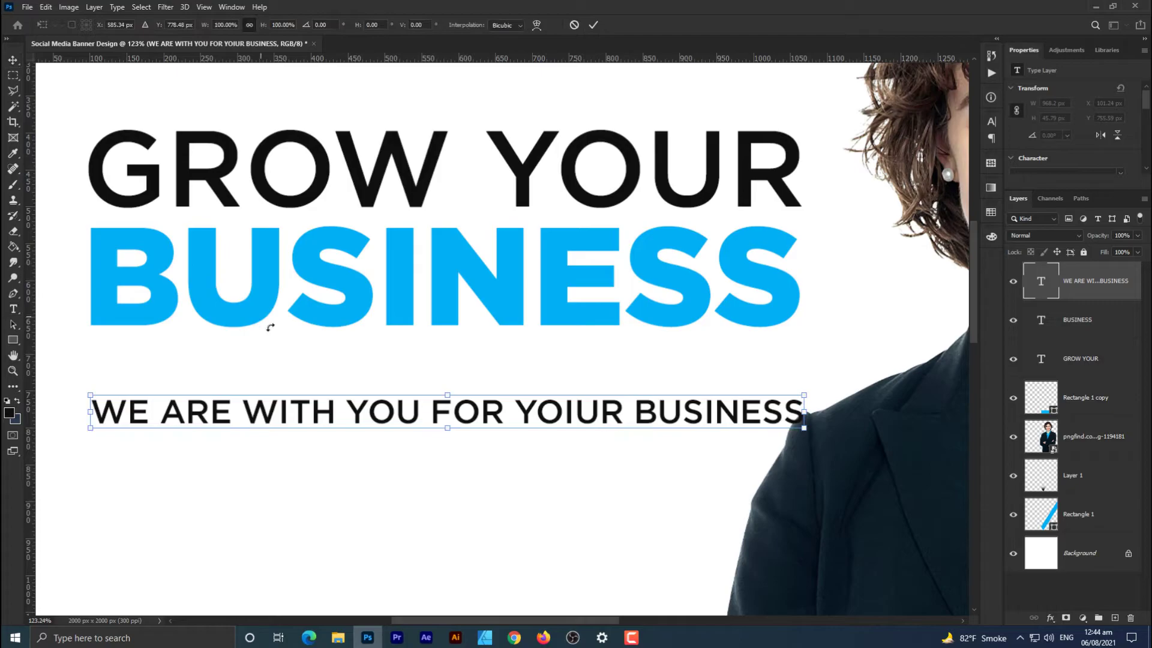
pyautogui.moveTo(310, 404); pyautogui.dragTo(302, 360)
pyautogui.press('Return')
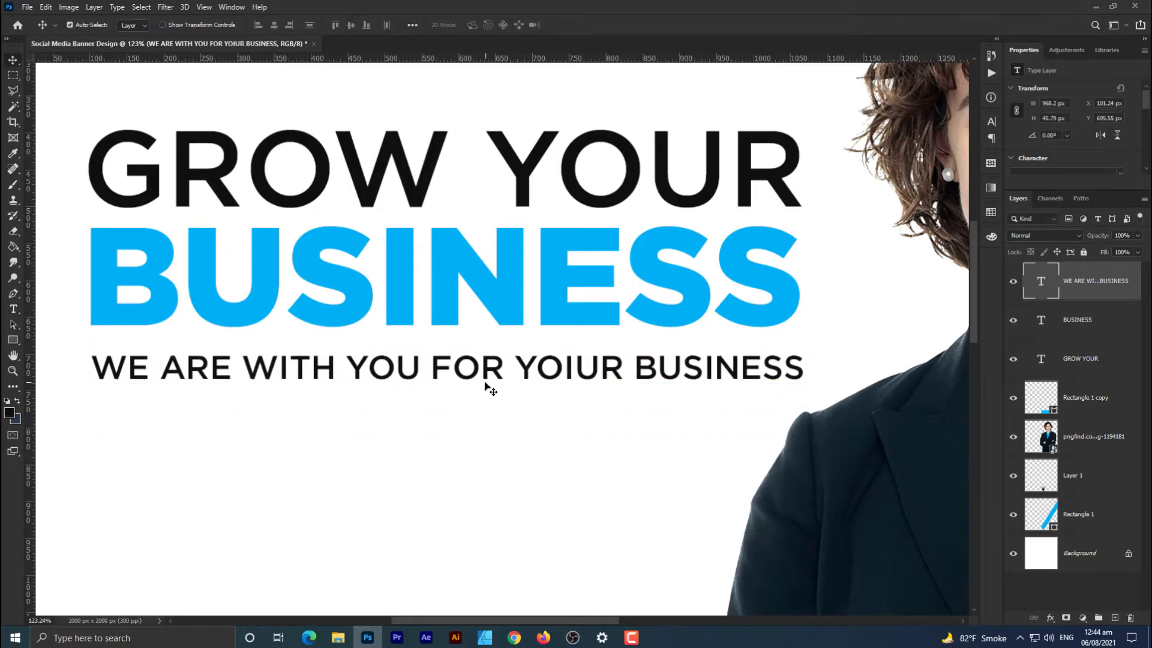
pyautogui.keyDown('shift'); pyautogui.click(1079, 365); pyautogui.keyUp('shift')
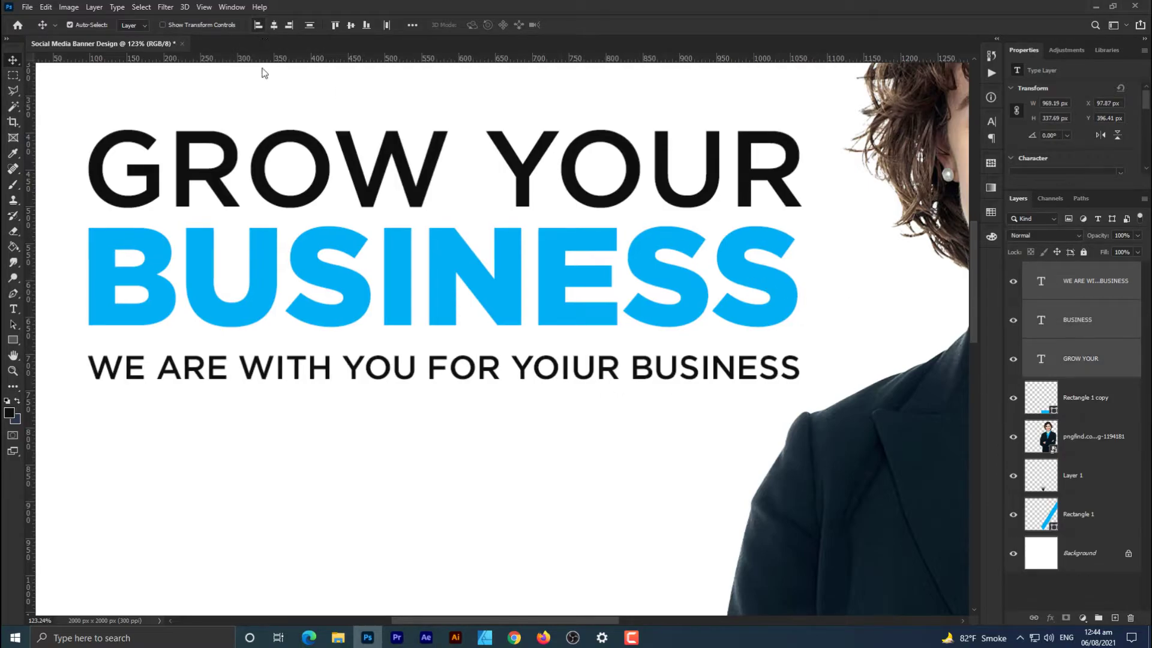
pyautogui.scroll(-3, 276, 203)
pyautogui.scroll(-4, 256, 165)
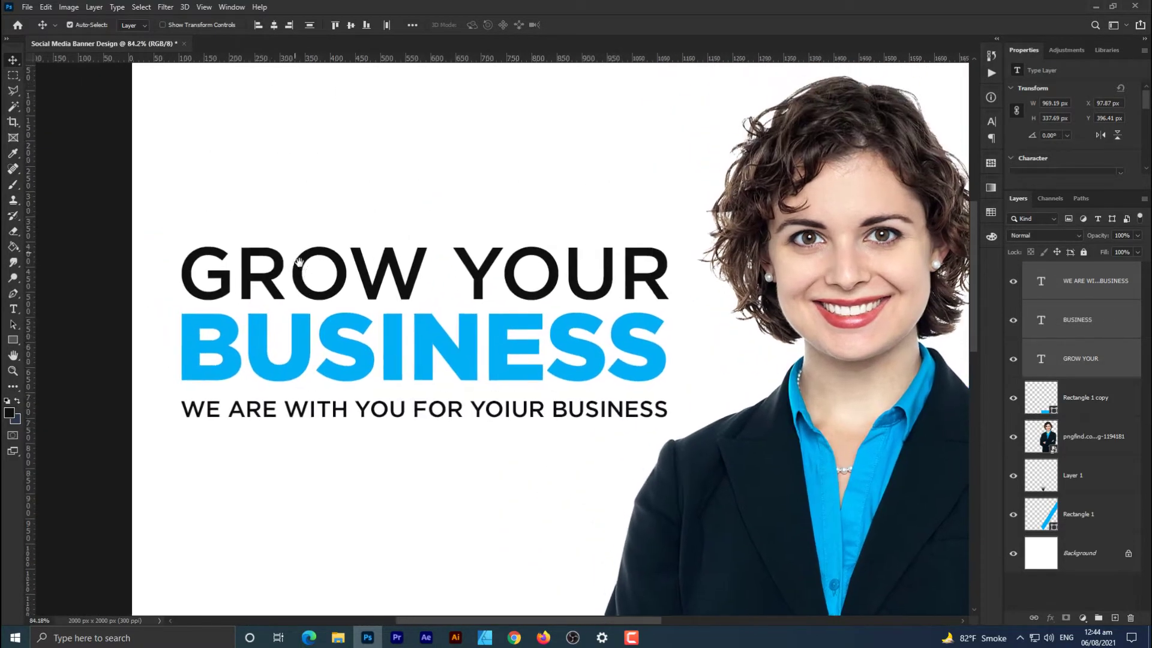
pyautogui.scroll(-2, 367, 326)
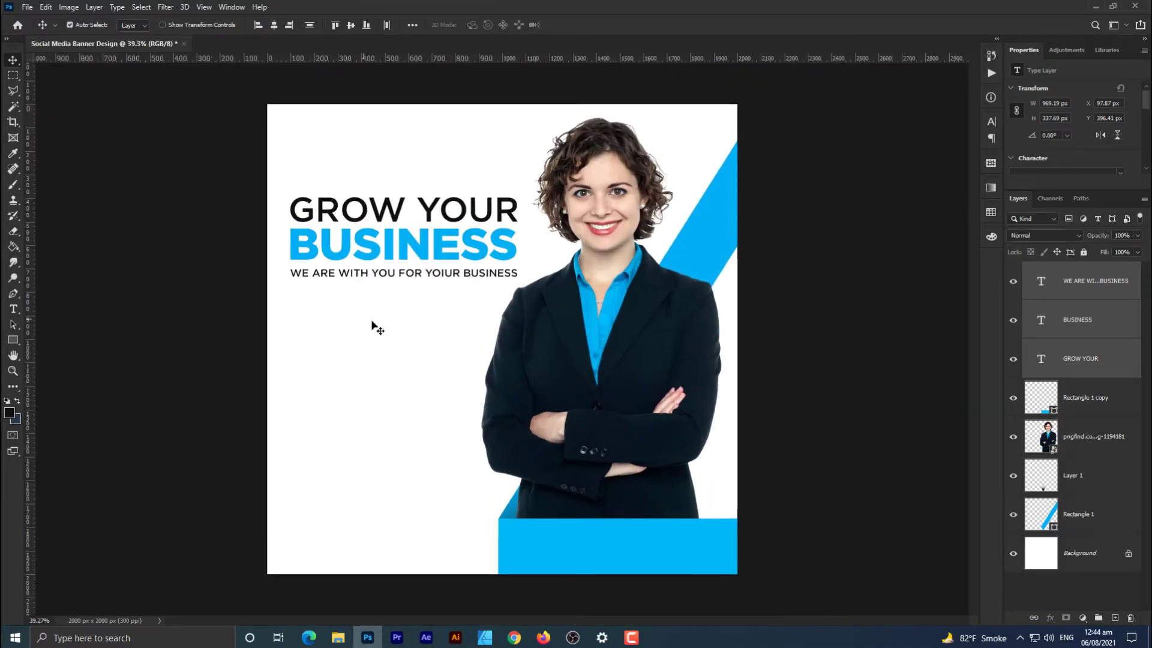
# Step: Add a vertical guide at the headline's left edge and a placeholder paragraph box about 813 by 291 px below the tagline
pyautogui.scroll(2, 384, 324)
pyautogui.moveTo(387, 299); pyautogui.dragTo(385, 247)
pyautogui.scroll(2, 388, 291)
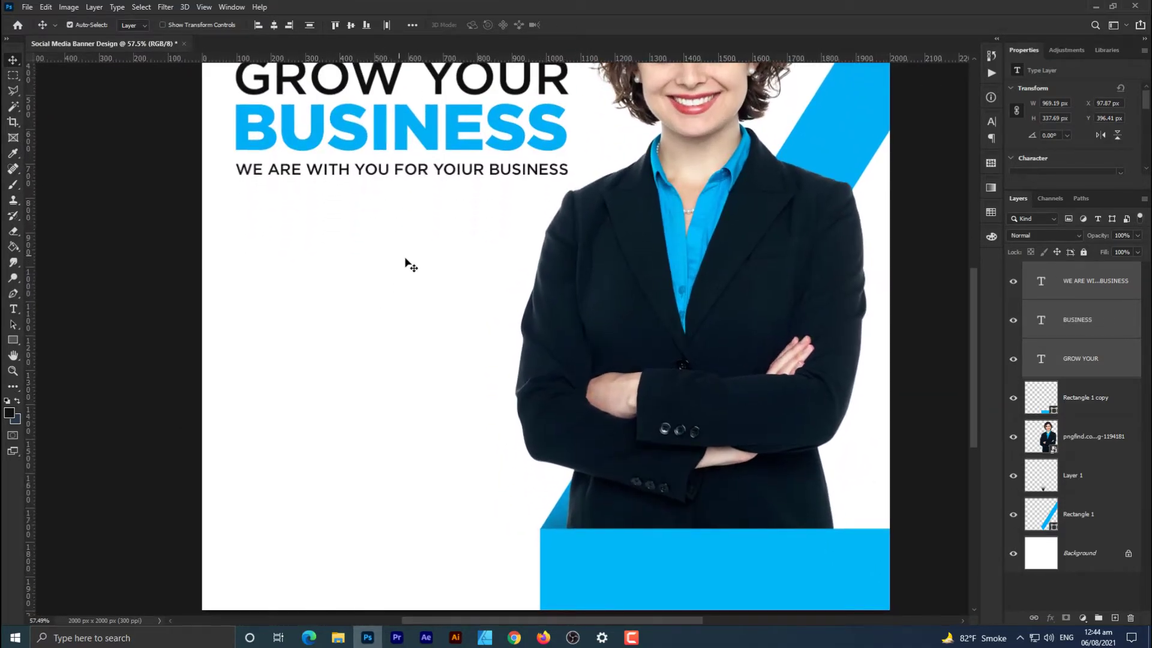
pyautogui.click(13, 309)
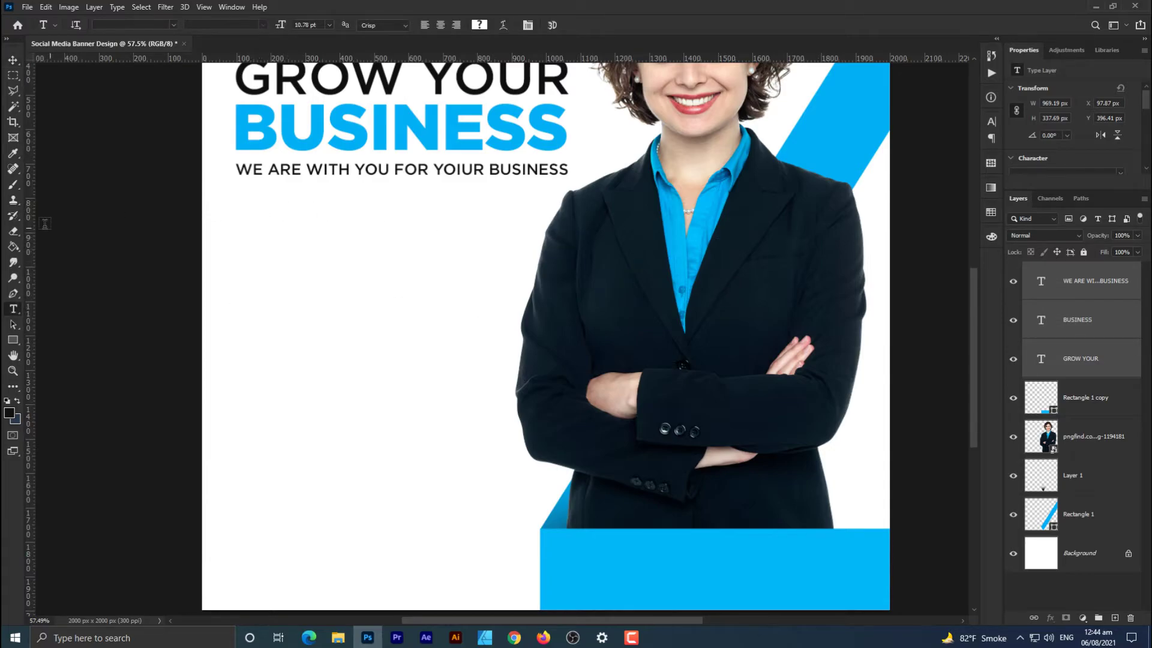
pyautogui.moveTo(35, 227); pyautogui.dragTo(514, 309)
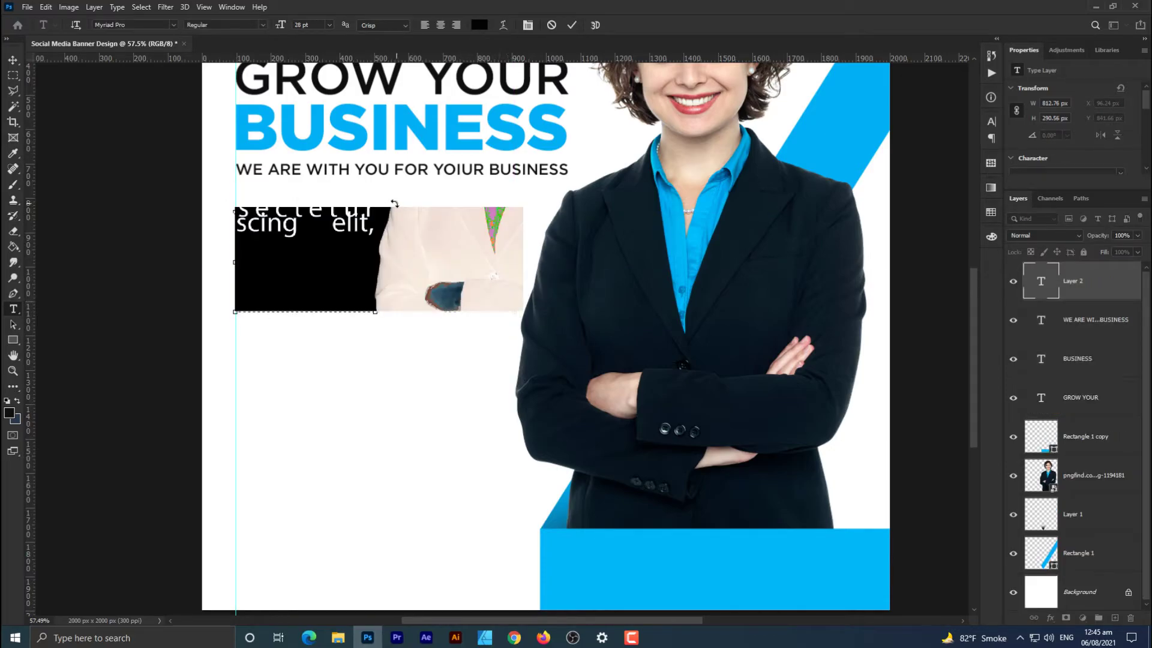
# Step: Set the placeholder paragraph's font size to 12 pt and its leading to 17 pt, keeping the tracking at 0
pyautogui.click(528, 25)
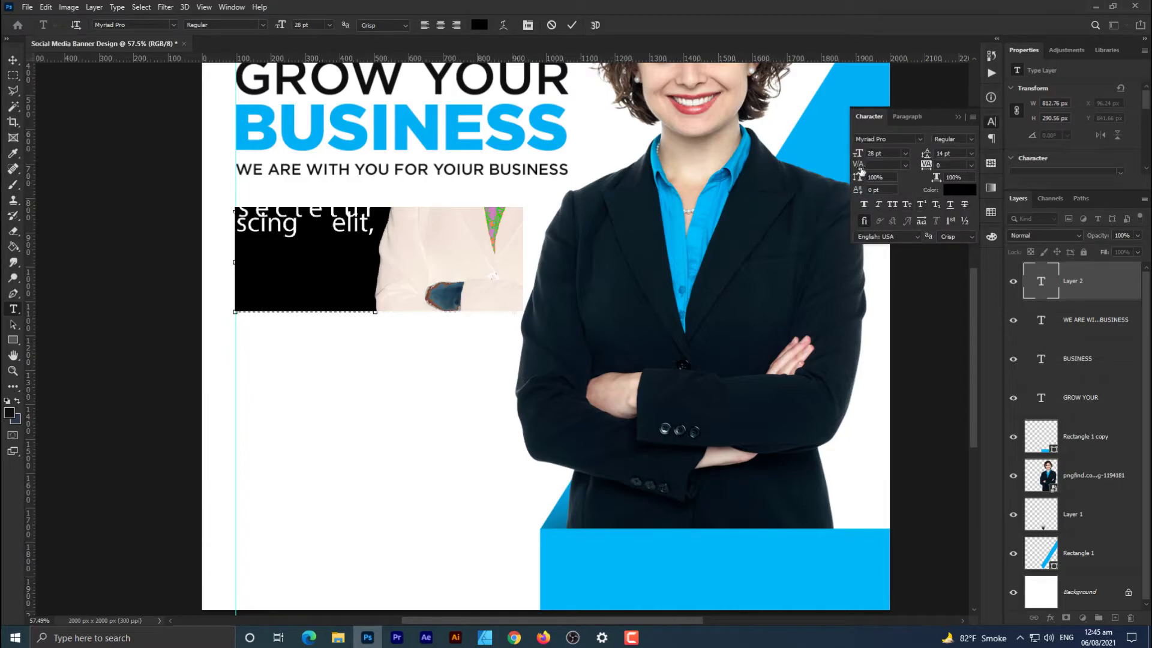
pyautogui.moveTo(852, 157); pyautogui.dragTo(844, 157)
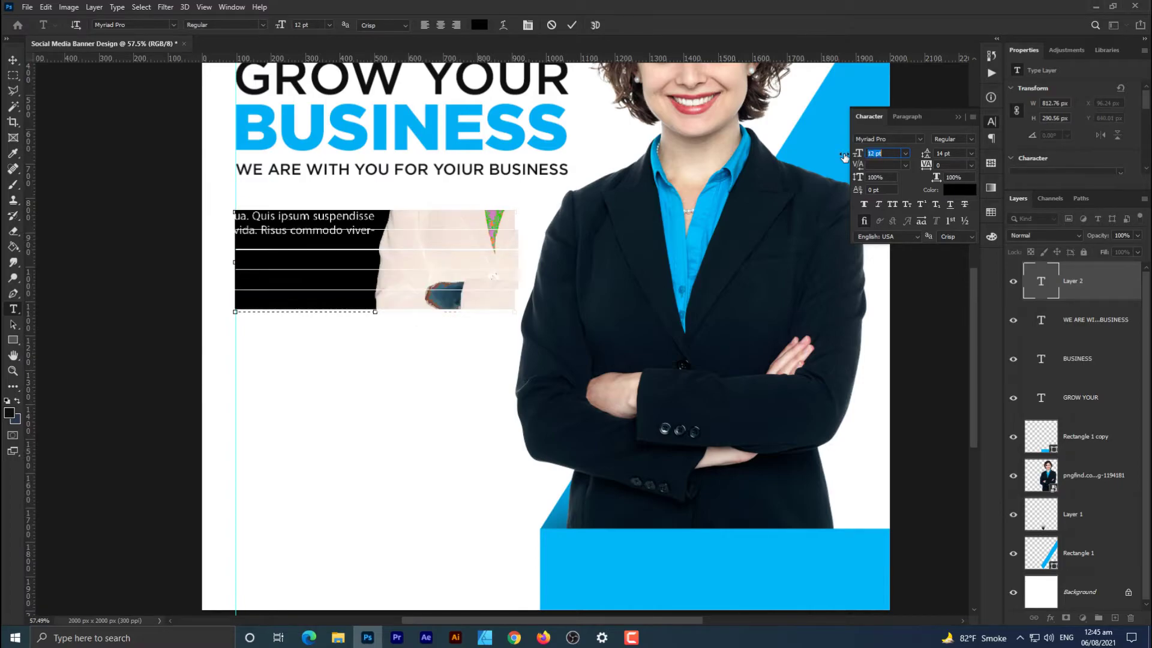
pyautogui.moveTo(928, 165); pyautogui.dragTo(923, 165)
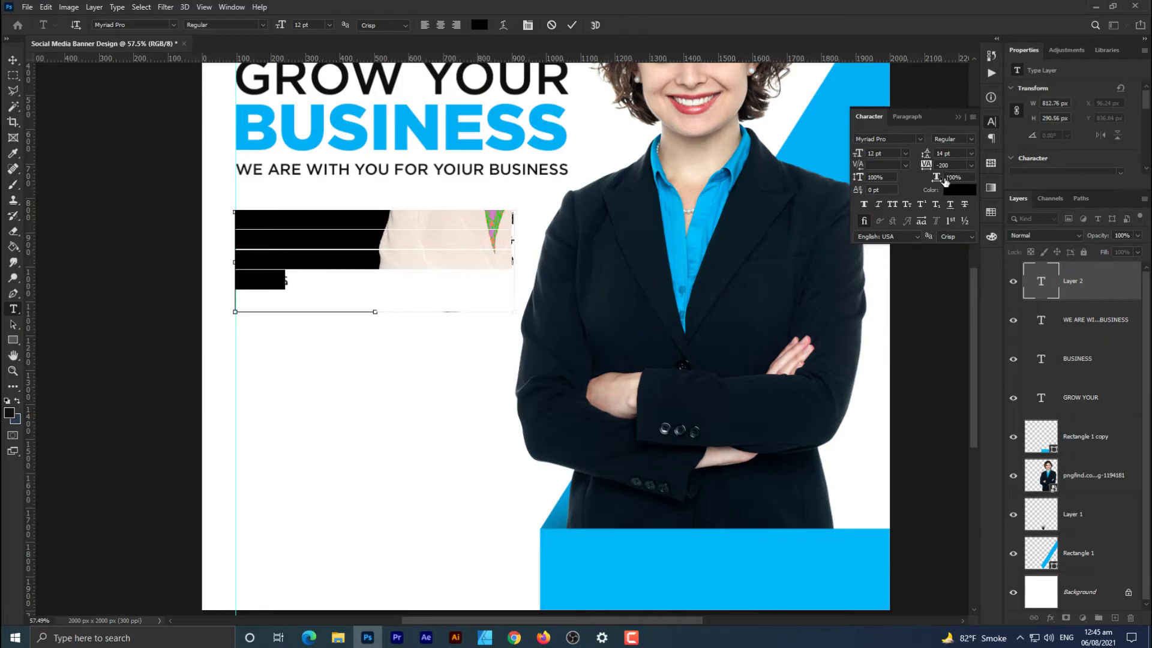
pyautogui.hotkey('ctrl', 'z')
pyautogui.moveTo(926, 157); pyautogui.dragTo(926, 157)
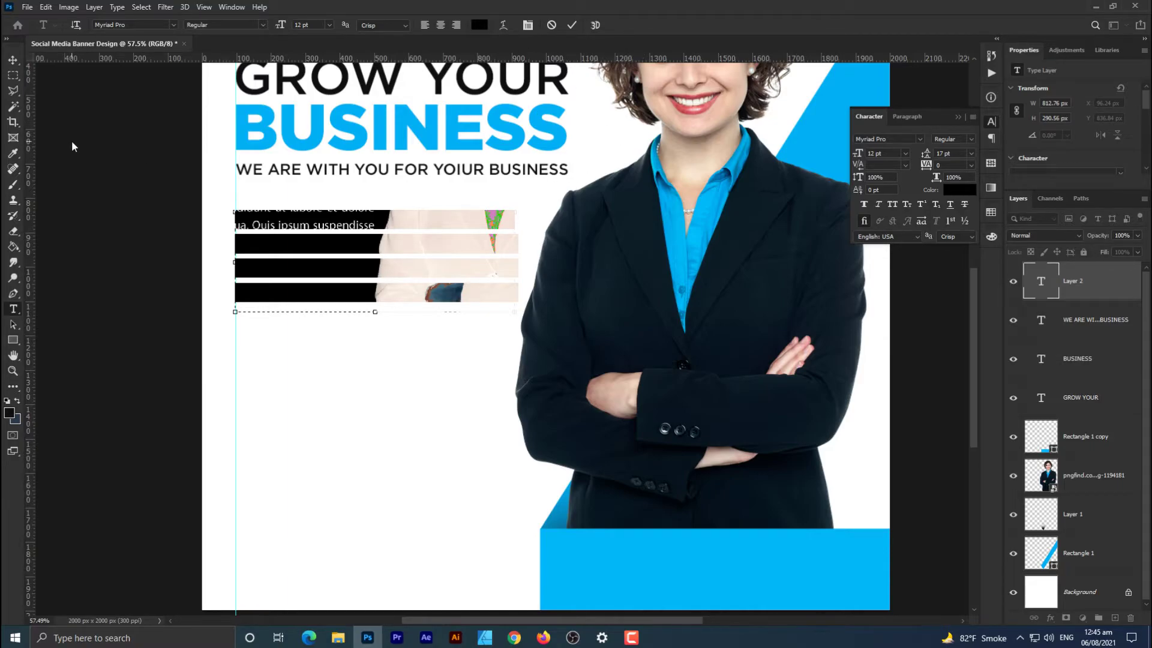
pyautogui.click(15, 59)
# Step: Enlarge the paragraph's text box to about 1232 by 370 px so that more of the placeholder text fits
pyautogui.scroll(1, 387, 240)
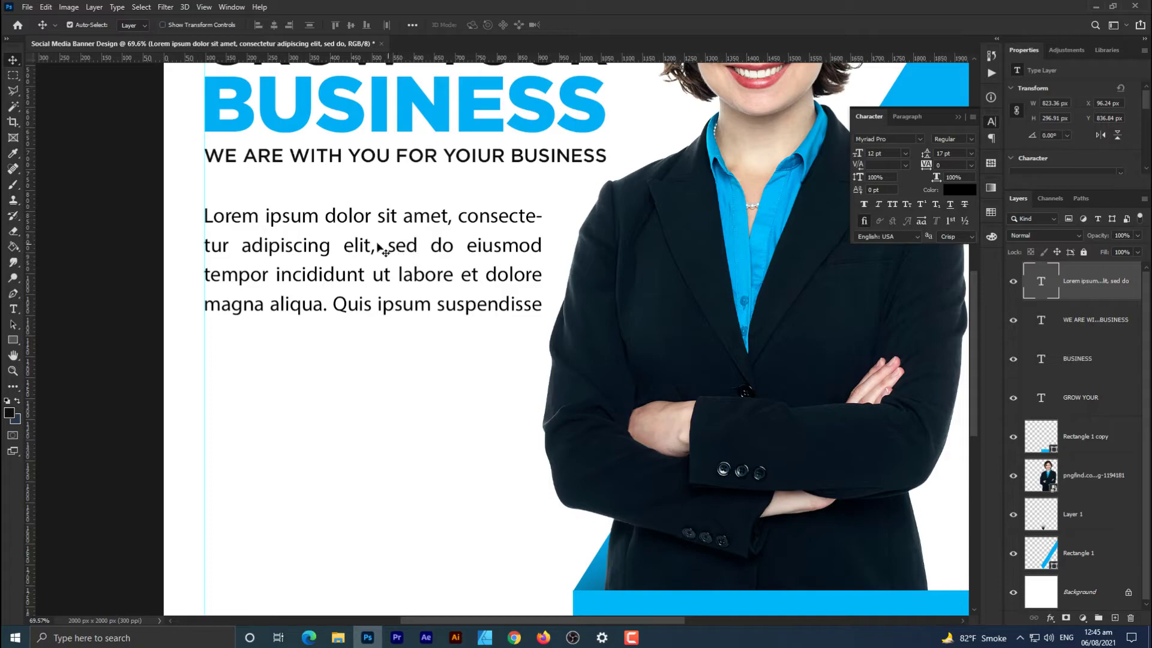
pyautogui.hotkey('ctrl', 't')
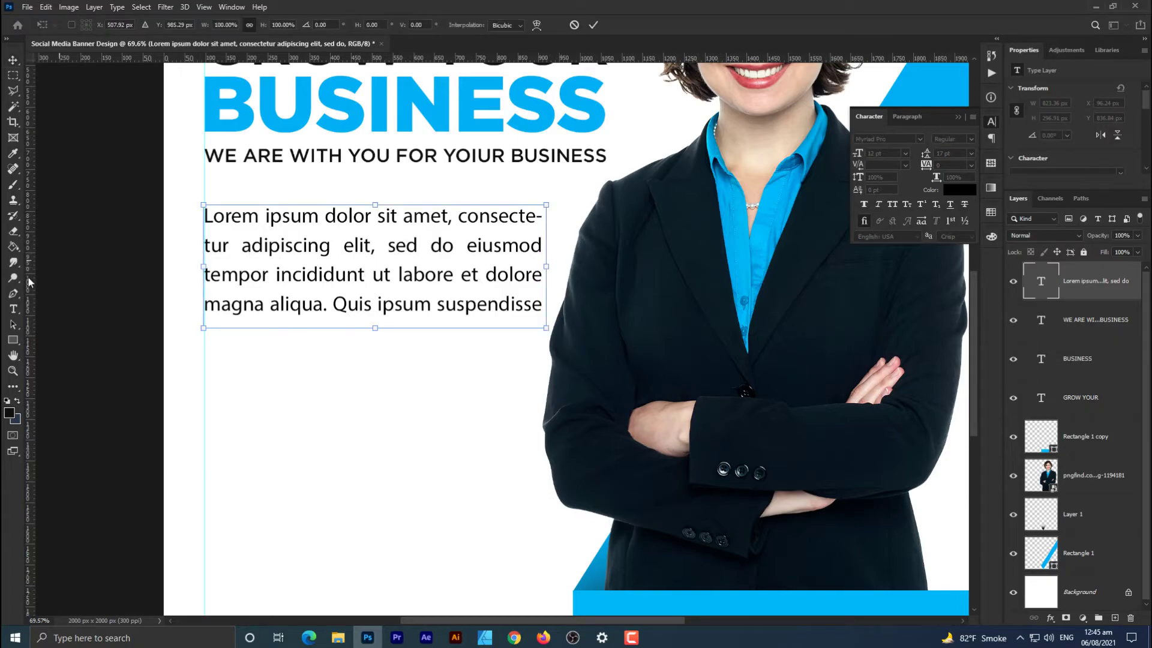
pyautogui.click(12, 309)
pyautogui.tripleClick(433, 252)
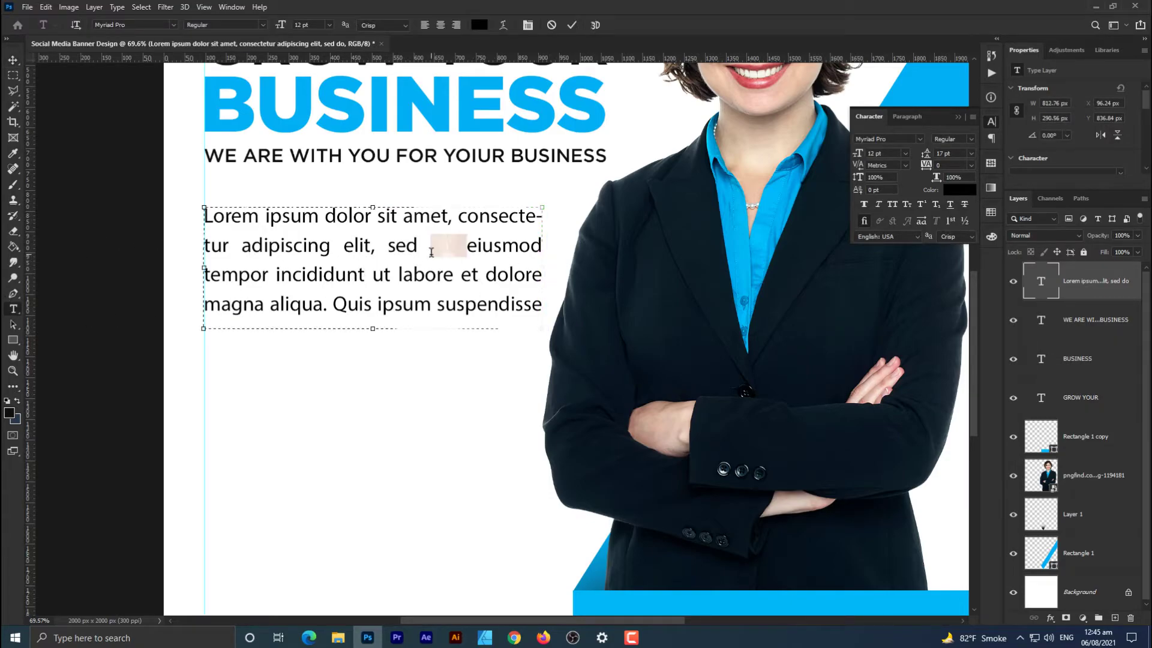
pyautogui.moveTo(542, 269); pyautogui.dragTo(712, 278)
pyautogui.click(917, 118)
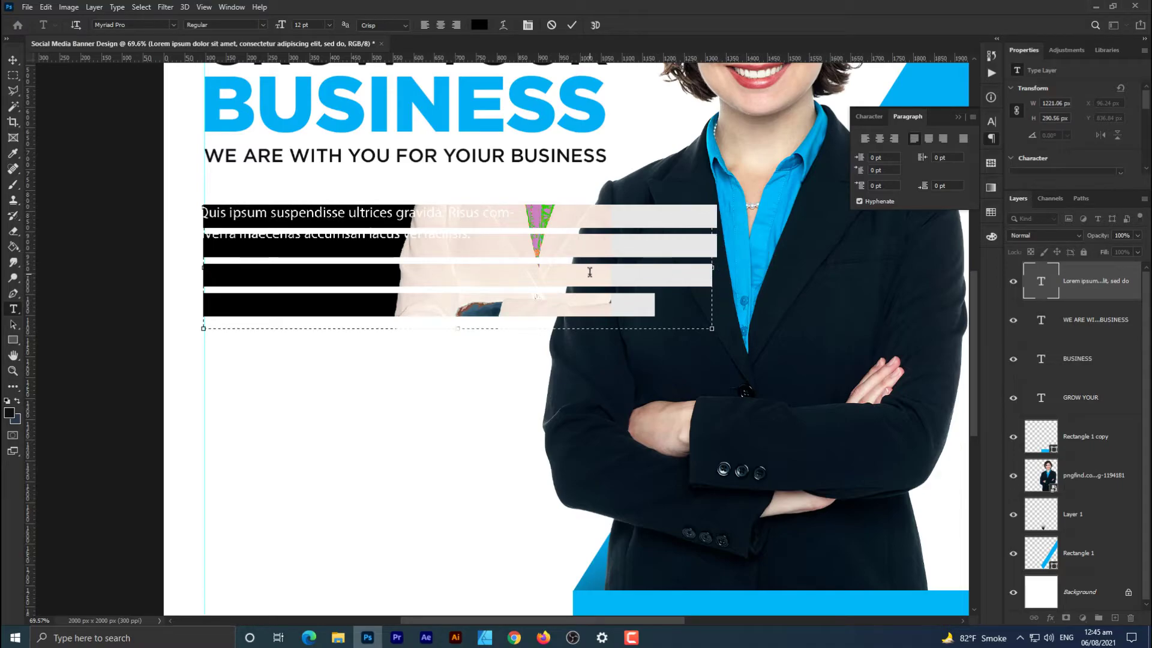
pyautogui.moveTo(490, 328); pyautogui.dragTo(489, 359)
pyautogui.click(12, 60)
# Step: Scale the paragraph to about 851 by 256 px and place it under the tagline at about X 98, Y 809 px
pyautogui.hotkey('ctrl', 't')
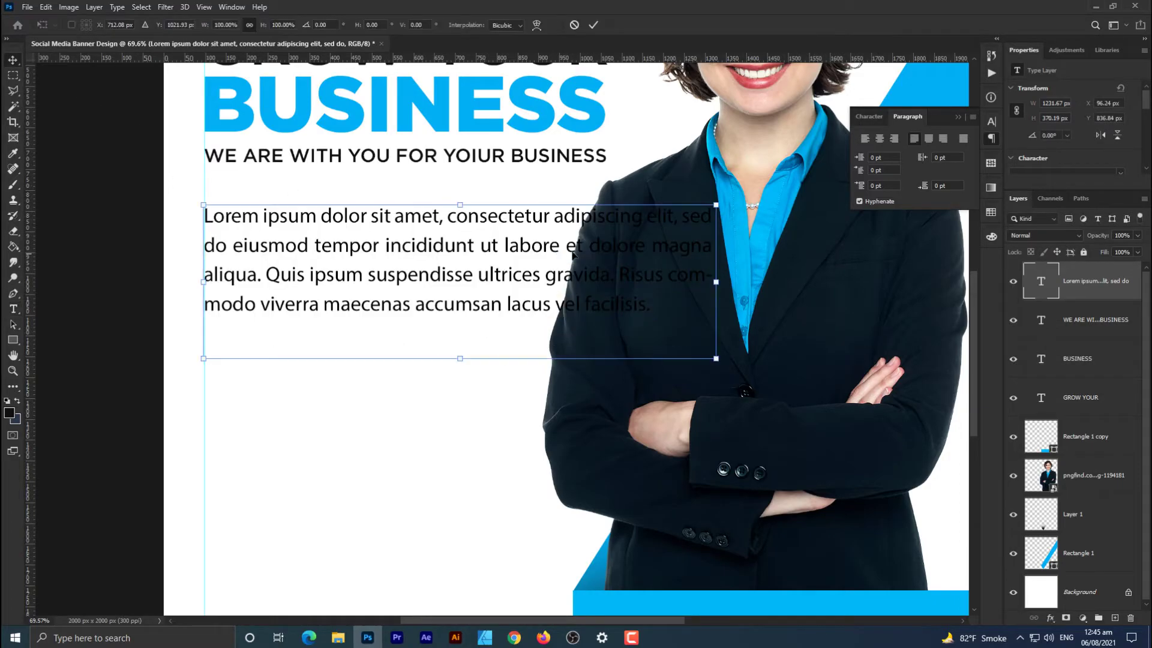
pyautogui.moveTo(714, 276); pyautogui.dragTo(515, 234)
pyautogui.press('Return')
pyautogui.scroll(-4, 517, 270)
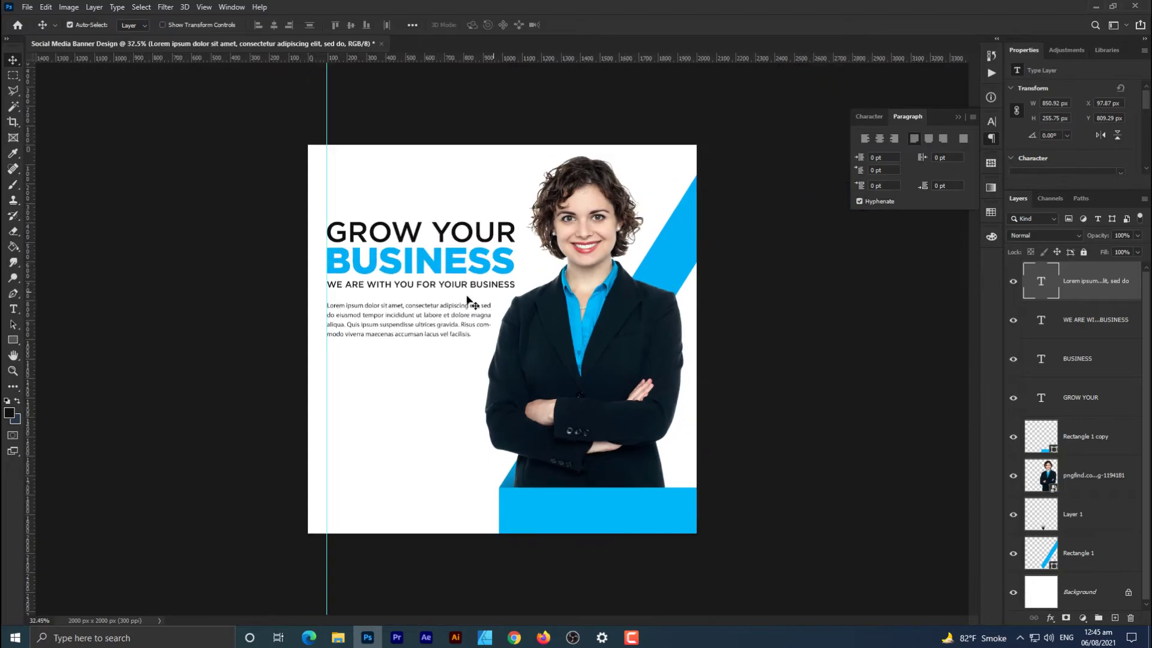
# Step: Draw a rounded rectangle about 448 by 169 px at X 97, Y 1349 px below the paragraph and fully round its corners into a pill
pyautogui.scroll(2, 423, 333)
pyautogui.moveTo(420, 324); pyautogui.dragTo(451, 261)
pyautogui.scroll(2, 435, 326)
pyautogui.scroll(-1, 463, 239)
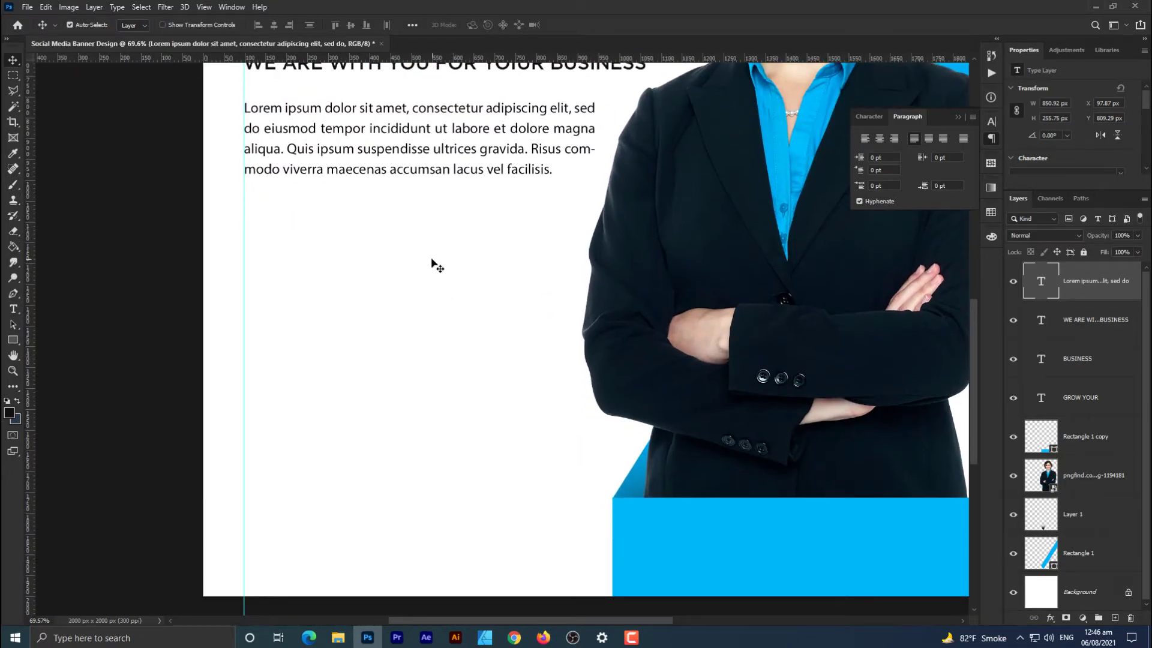
pyautogui.click(16, 341)
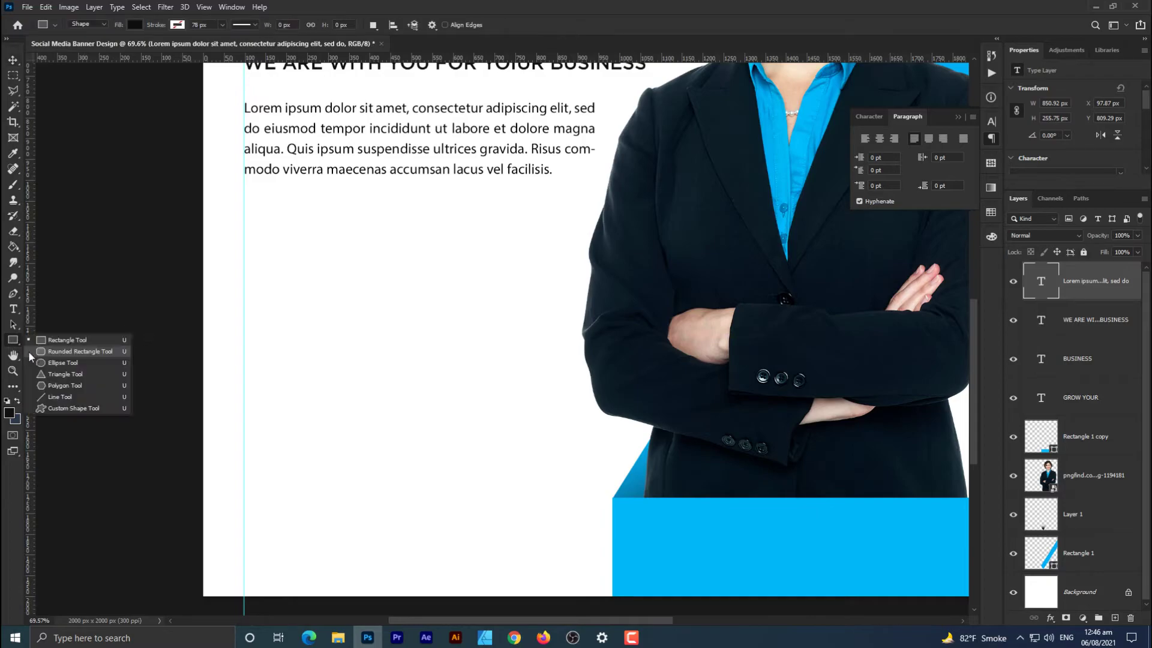
pyautogui.click(55, 350)
pyautogui.moveTo(242, 326); pyautogui.dragTo(427, 394)
pyautogui.scroll(2, 273, 362)
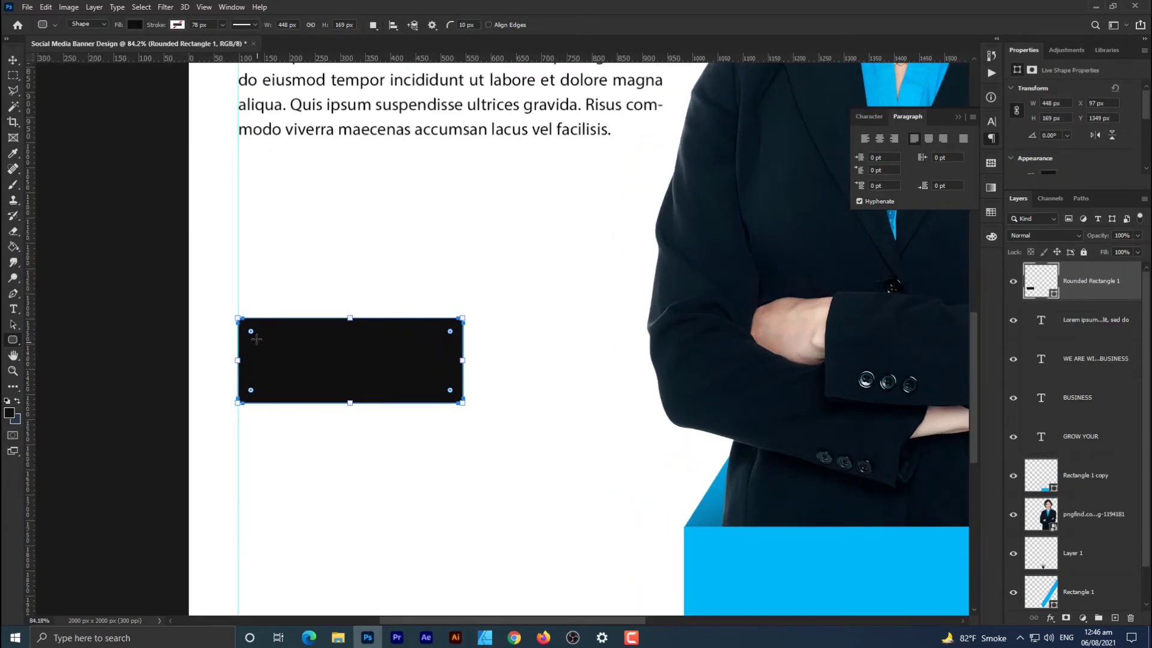
pyautogui.moveTo(251, 332); pyautogui.dragTo(280, 361)
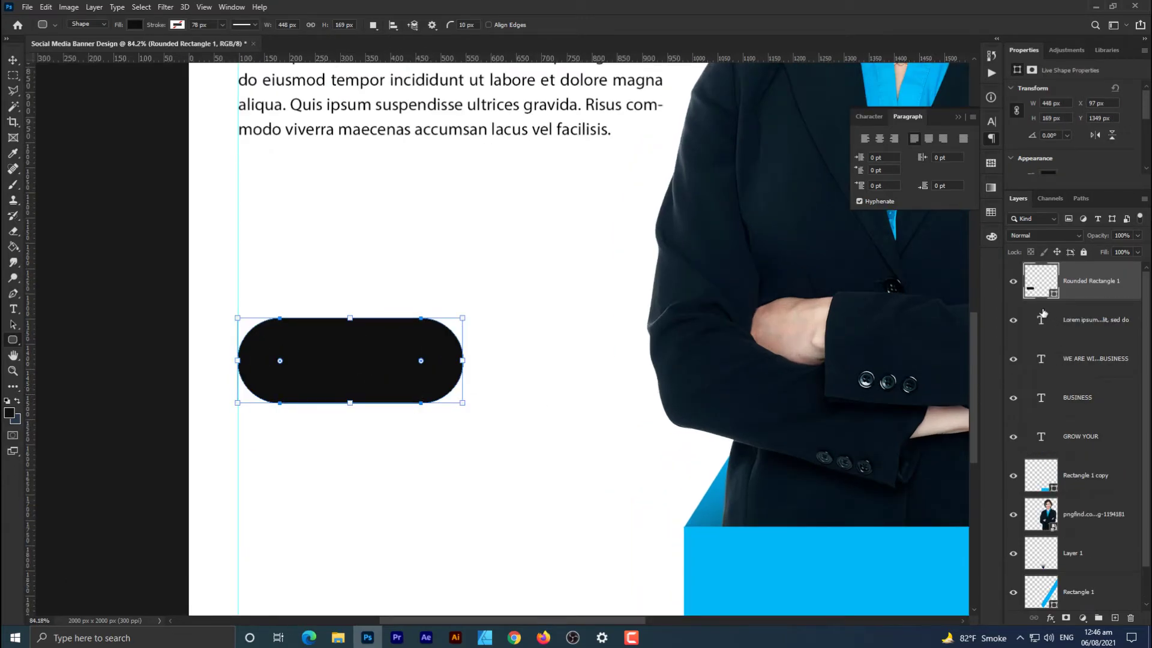
# Step: Fill the pill shape with the blue #01b7f6 sampled from the rectangle at the banner's bottom edge
pyautogui.doubleClick(1040, 288)
pyautogui.click(785, 566)
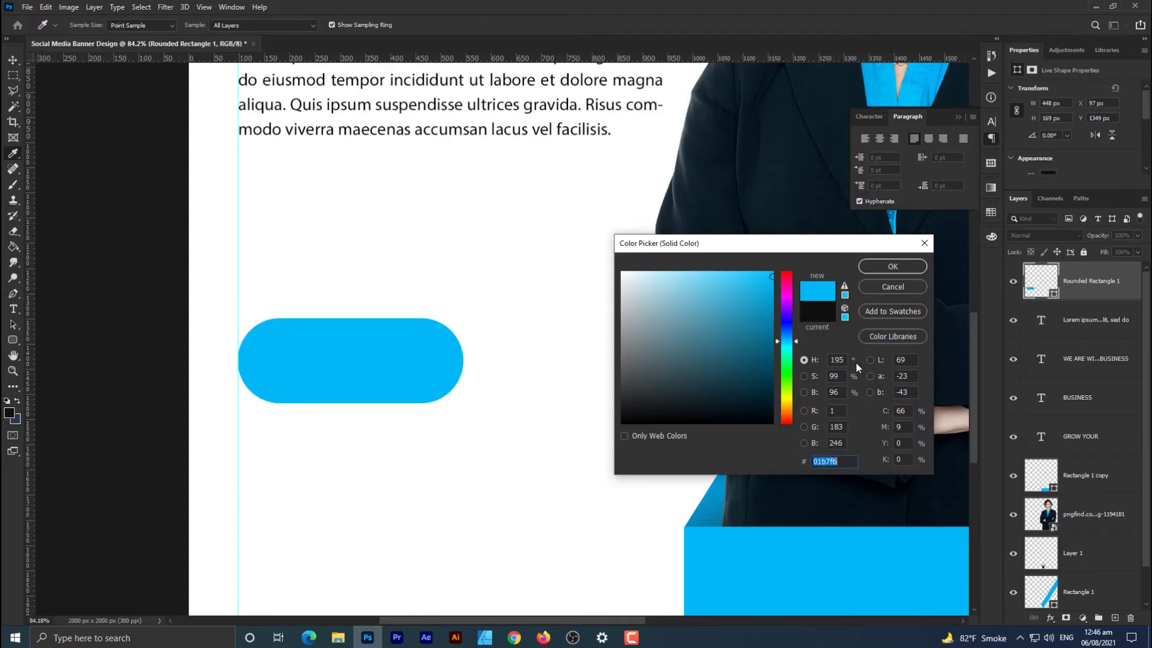
pyautogui.click(892, 266)
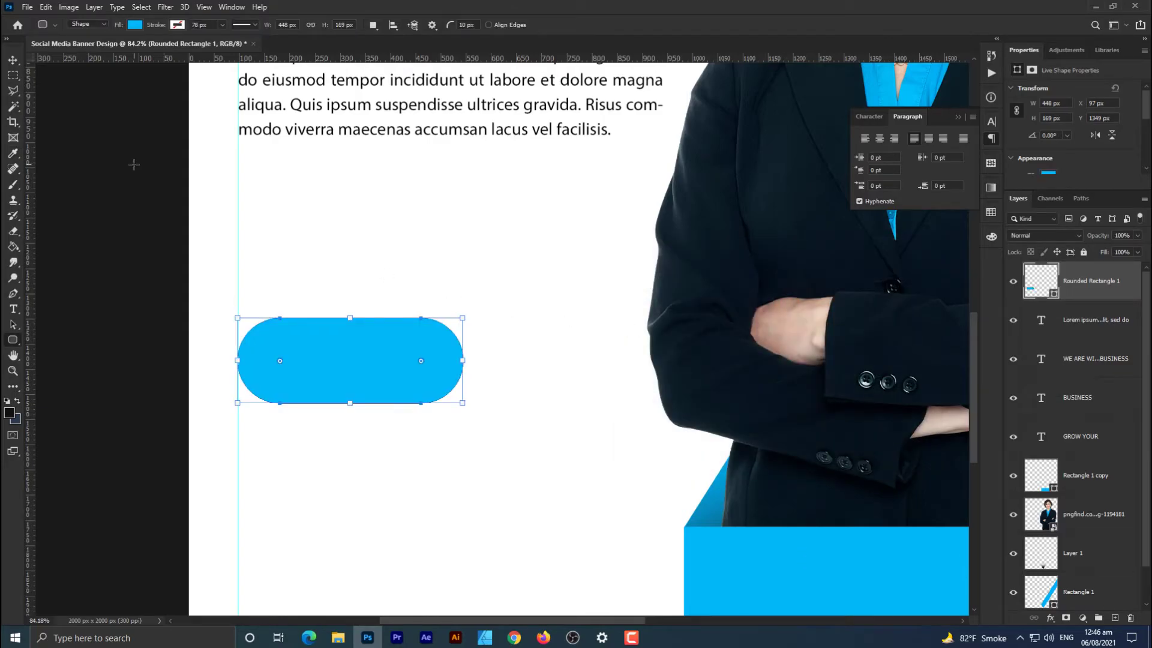
pyautogui.click(12, 60)
# Step: Add a text line reading "JOIN US" just below the blue pill shape
pyautogui.scroll(3, 243, 345)
pyautogui.click(14, 308)
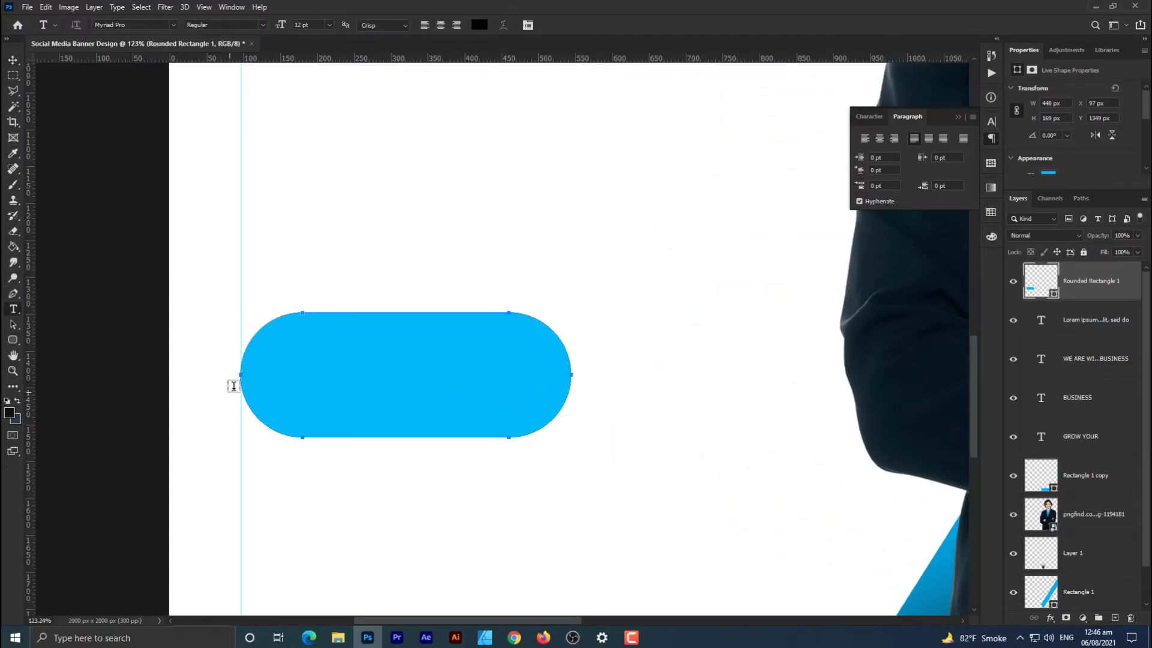
pyautogui.click(326, 509)
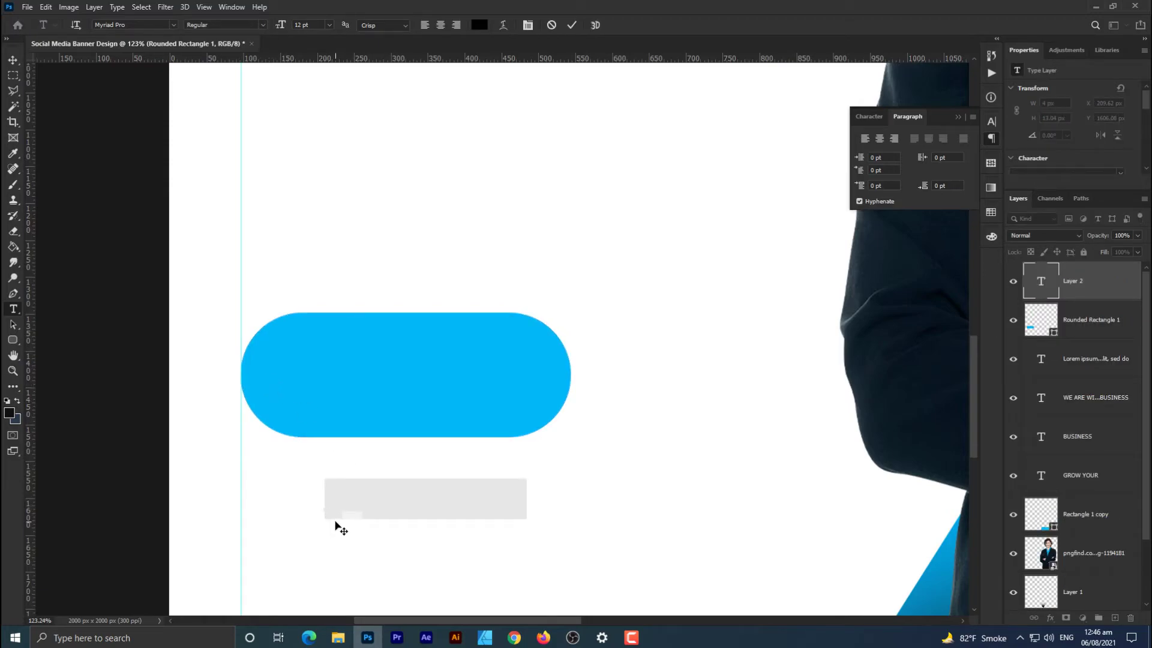
pyautogui.write('jo')
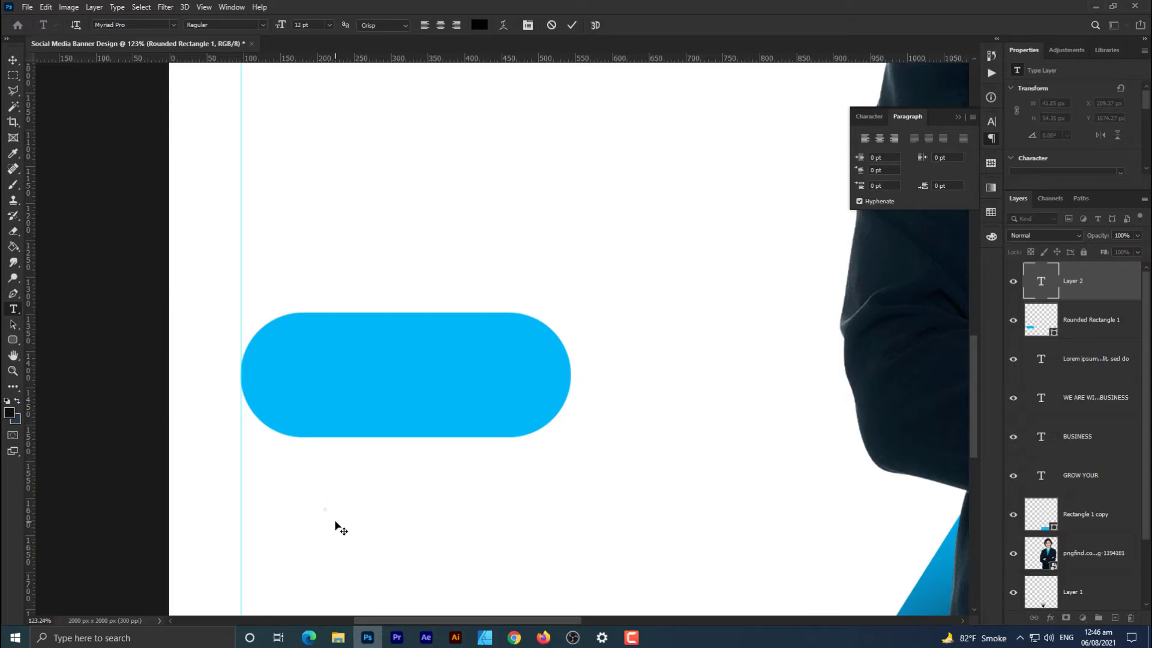
pyautogui.write('P')
pyautogui.press('BackSpace')
pyautogui.write('OIN US')
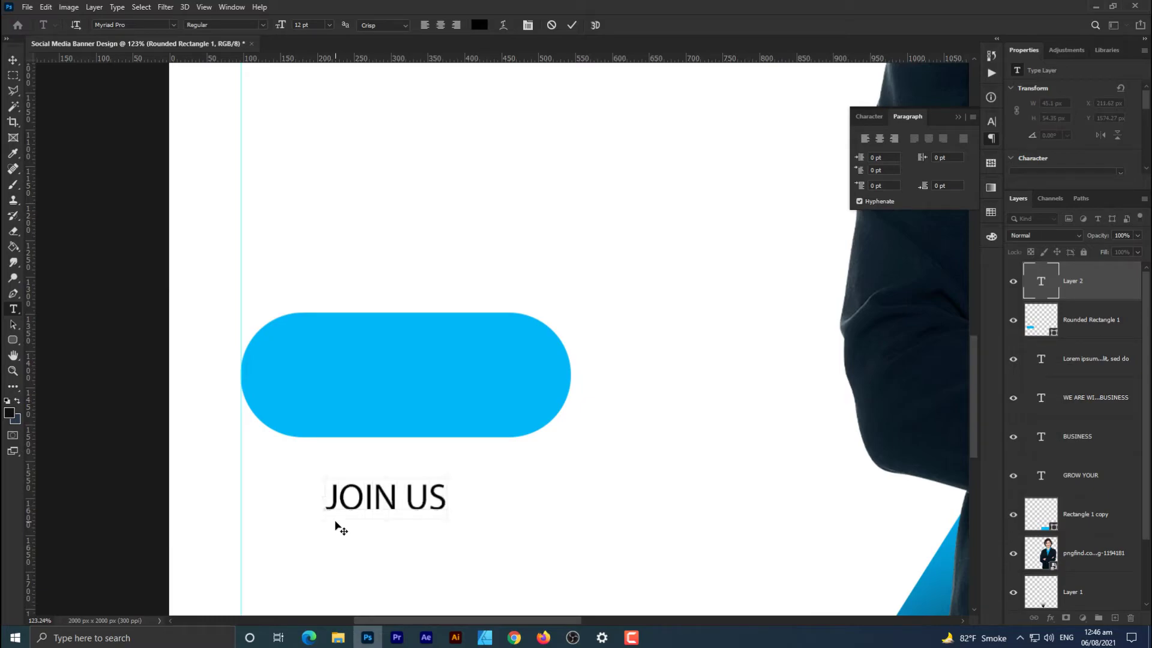
# Step: Set the "JOIN US" text in Gotham Black
pyautogui.click(173, 24)
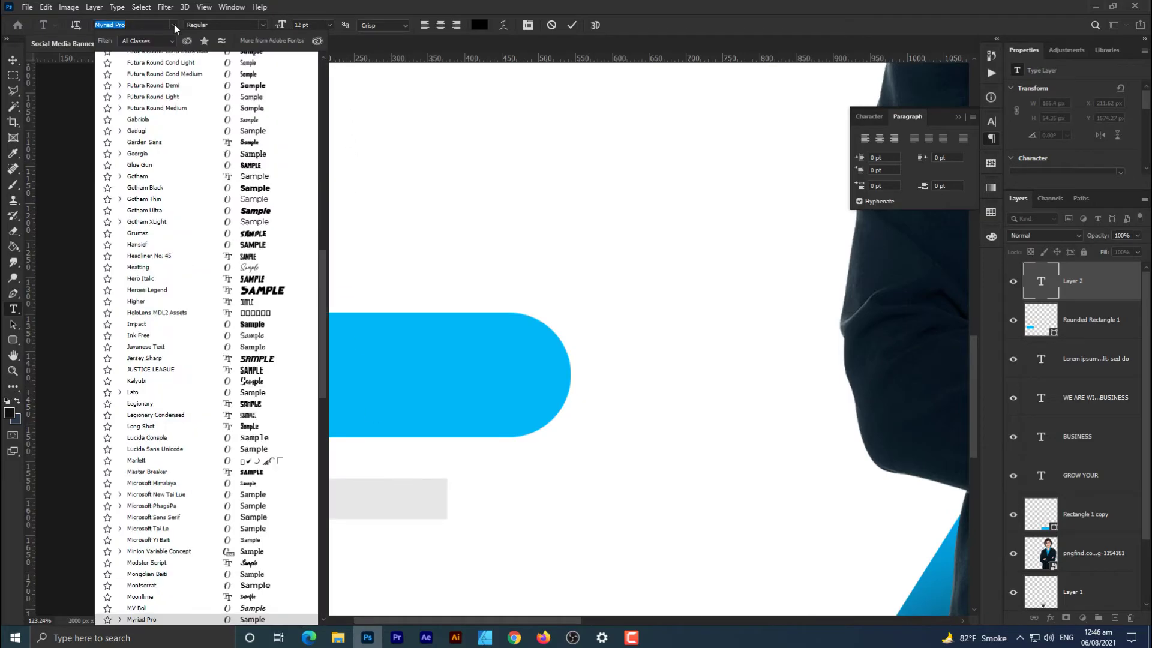
pyautogui.scroll(5, 192, 142)
pyautogui.scroll(10, 321, 204)
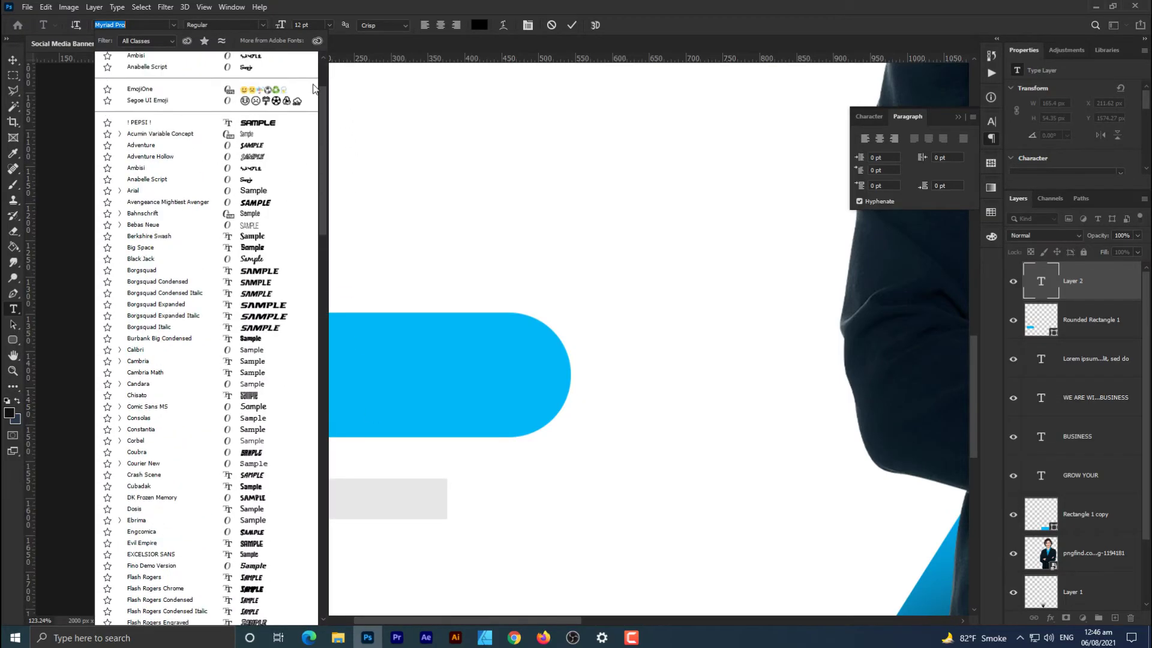
pyautogui.click(268, 77)
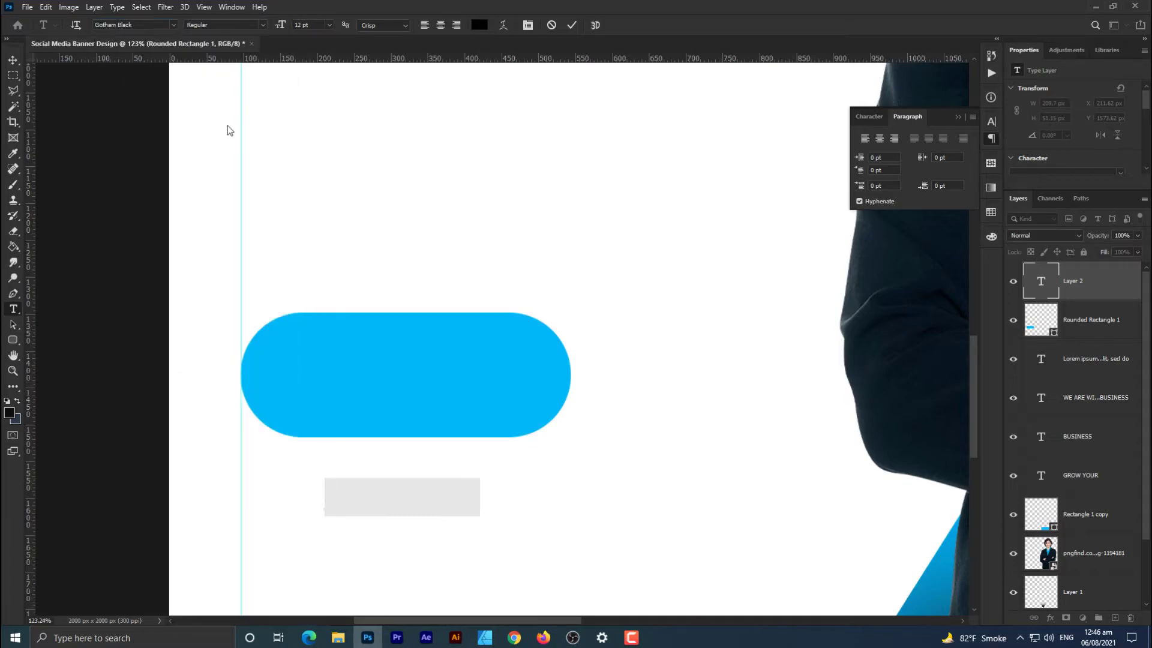
pyautogui.click(15, 64)
# Step: Enlarge the "JOIN US" text proportionally and move it onto the middle of the blue pill
pyautogui.hotkey('ctrl', 't')
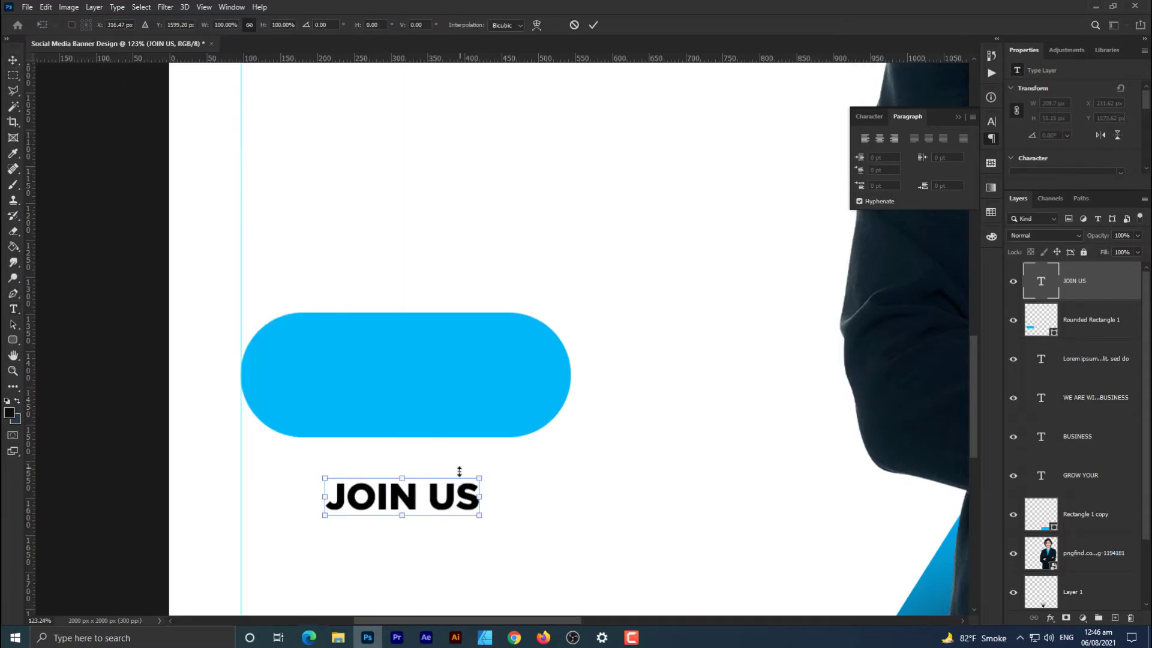
pyautogui.moveTo(474, 493); pyautogui.dragTo(546, 505)
pyautogui.moveTo(509, 507); pyautogui.dragTo(471, 339)
pyautogui.press('Return')
# Step: Centre the "JOIN US" text and the blue pill on each other horizontally and vertically
pyautogui.keyDown('shift'); pyautogui.click(1058, 331); pyautogui.keyUp('shift')
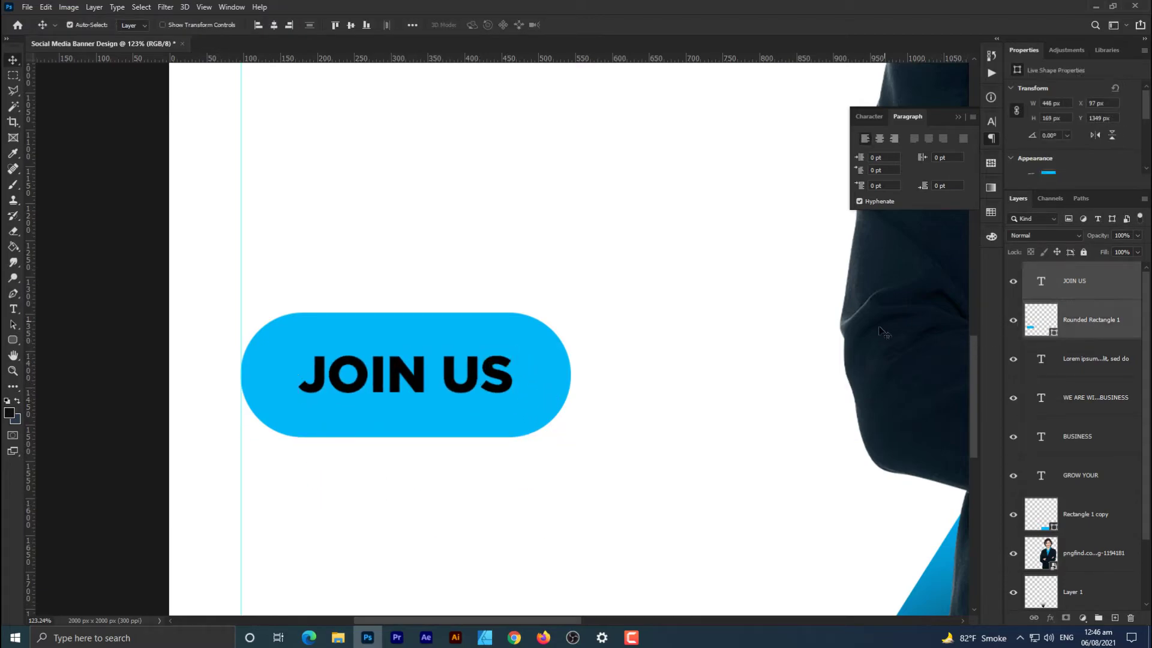
pyautogui.click(275, 28)
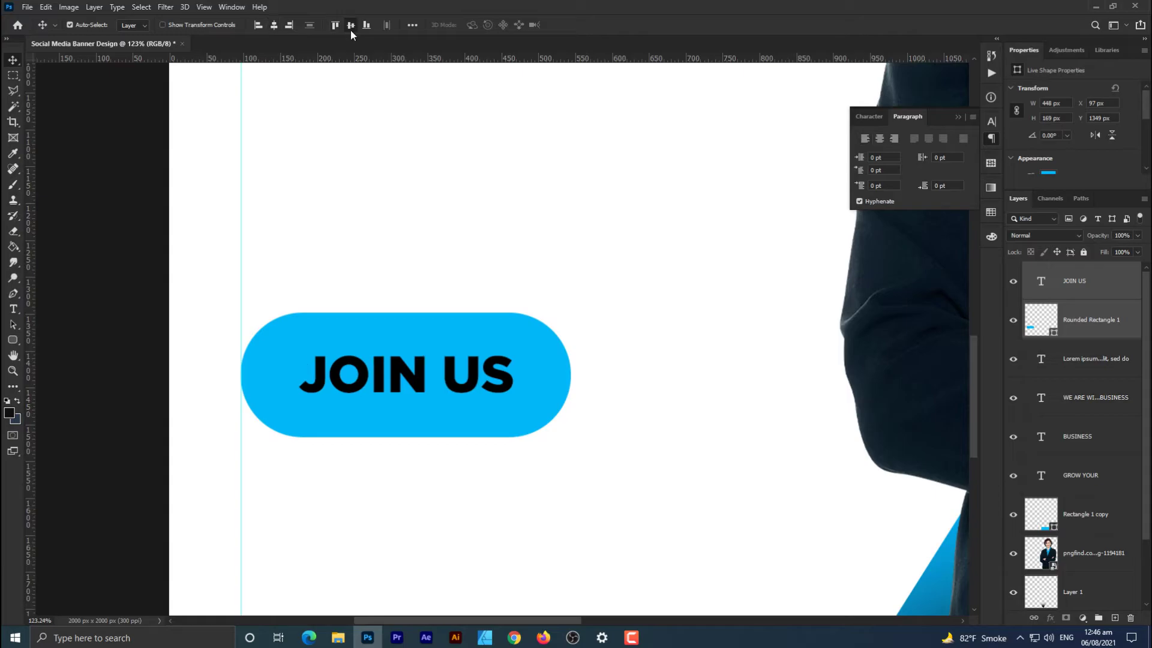
pyautogui.click(351, 27)
pyautogui.scroll(-7, 379, 159)
pyautogui.scroll(2, 387, 171)
pyautogui.scroll(-5, 462, 264)
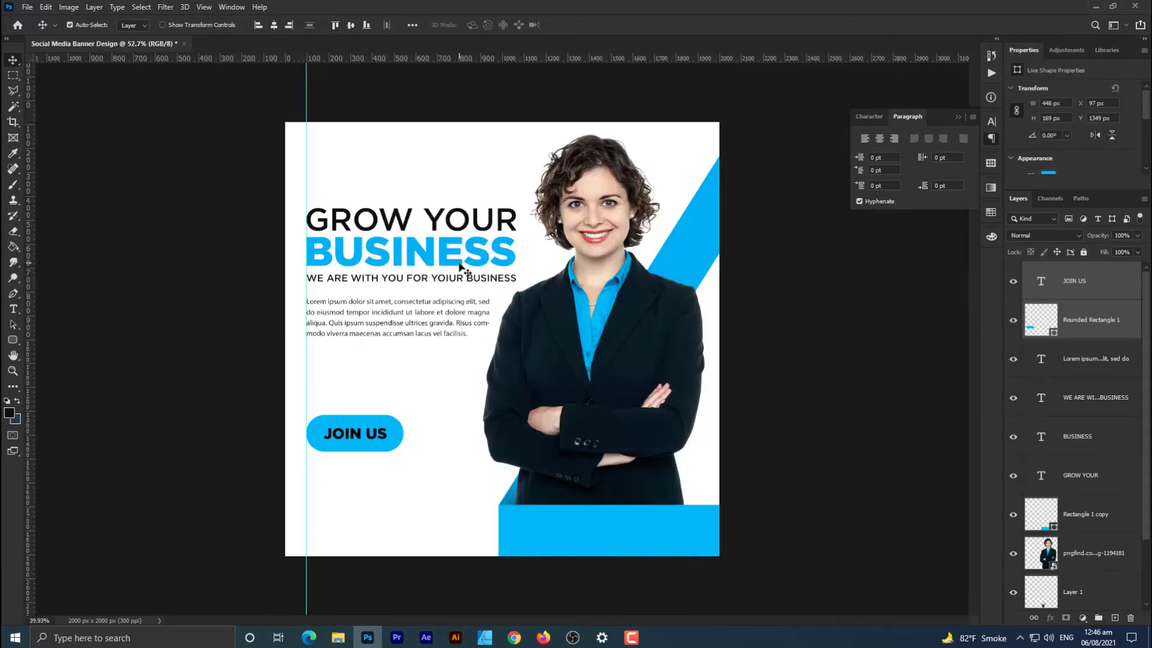
# Step: Move the "JOIN US" text and its blue pill together up to Y about 1216 px, closer to the paragraph
pyautogui.scroll(5, 399, 420)
pyautogui.hotkey('ctrl', 't')
pyautogui.moveTo(373, 463); pyautogui.dragTo(376, 413)
pyautogui.press('Return')
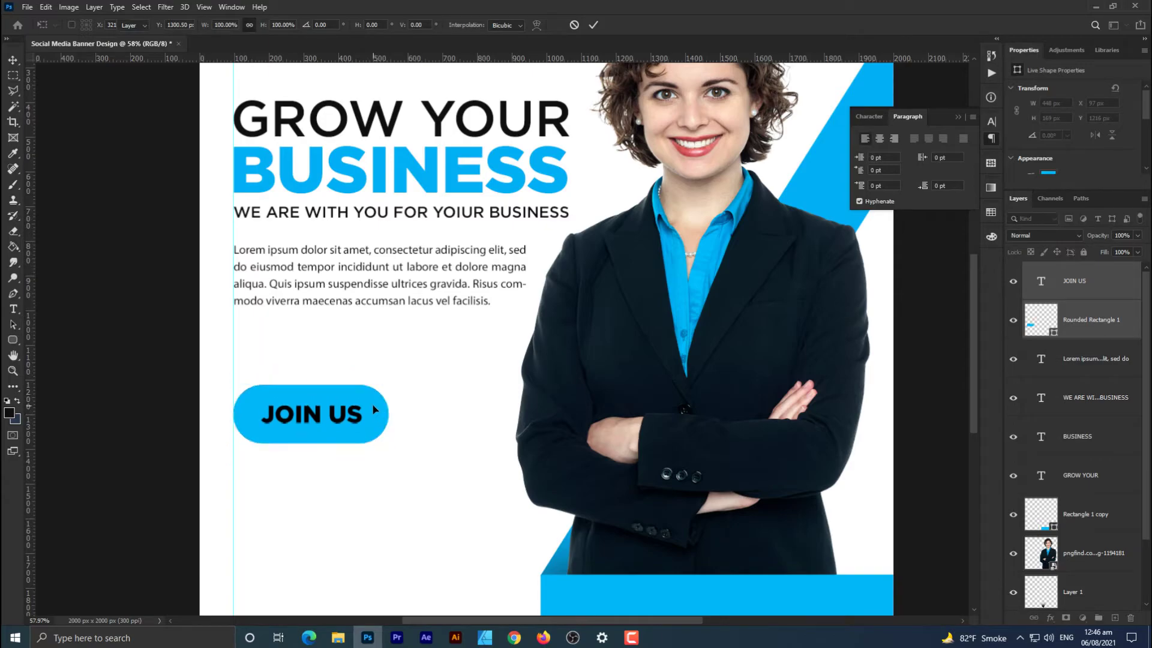
# Step: Set the "JOIN US" button text in Gotham Bold
pyautogui.press('t')
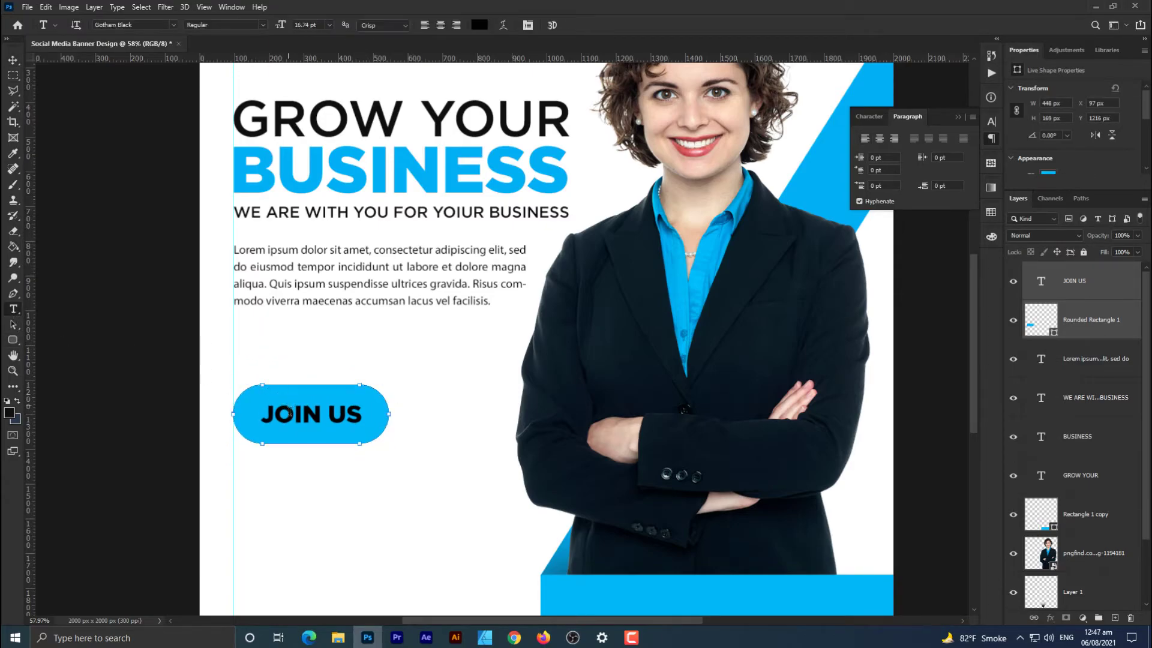
pyautogui.click(294, 416)
pyautogui.hotkey('ctrl', 'a')
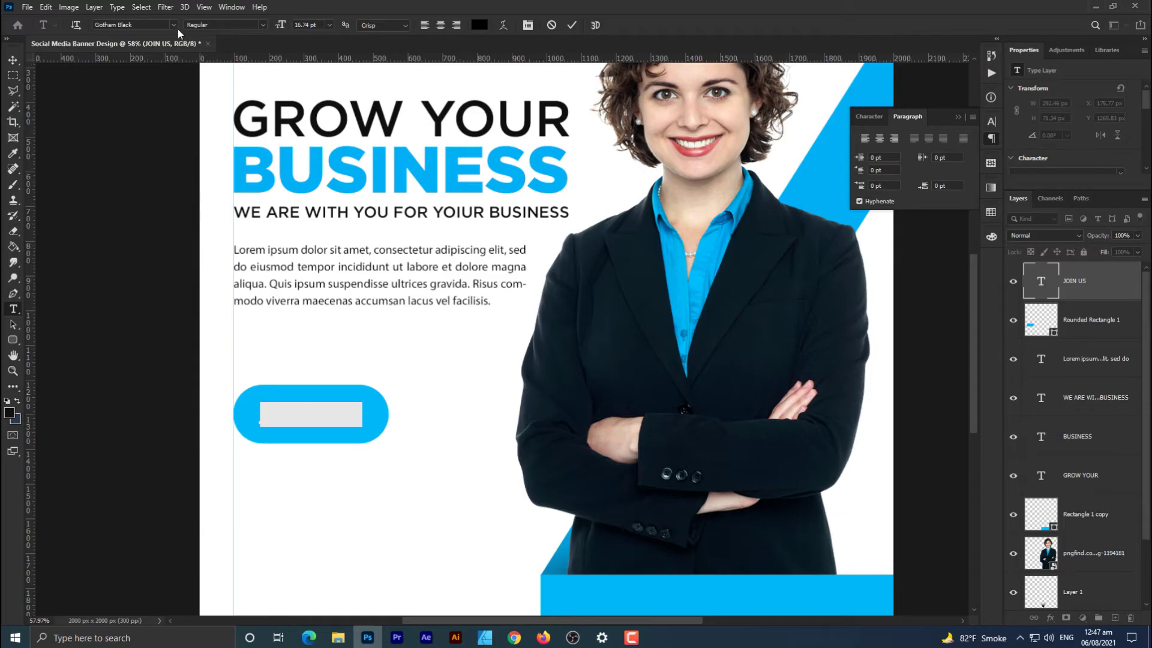
pyautogui.click(175, 25)
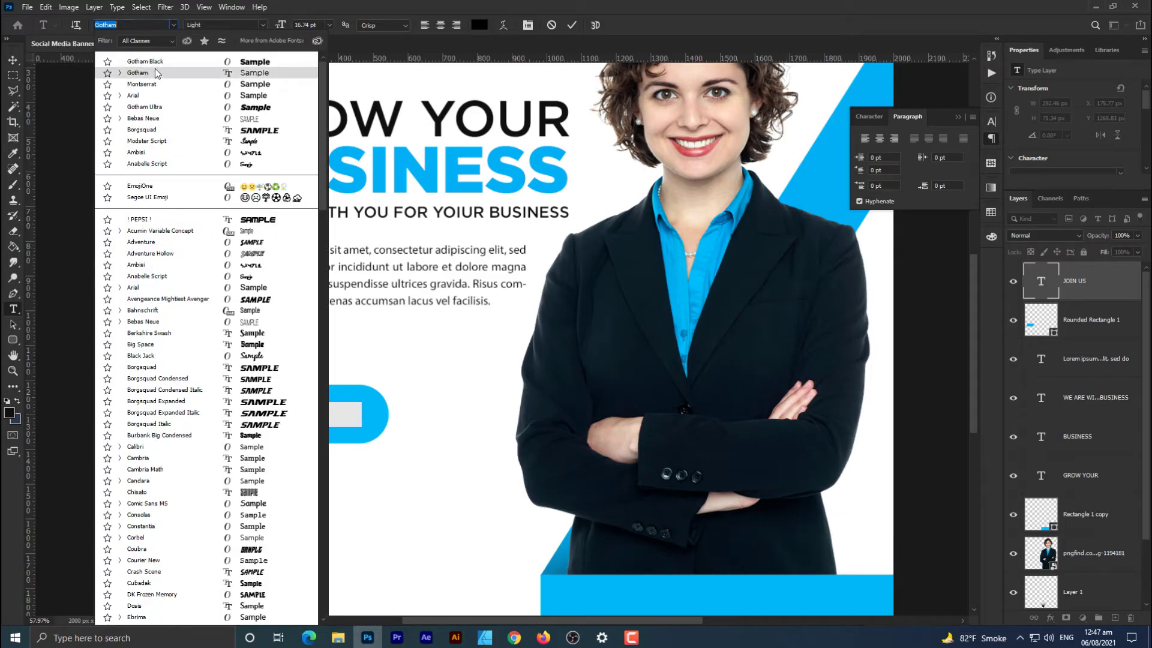
pyautogui.click(149, 72)
pyautogui.click(262, 25)
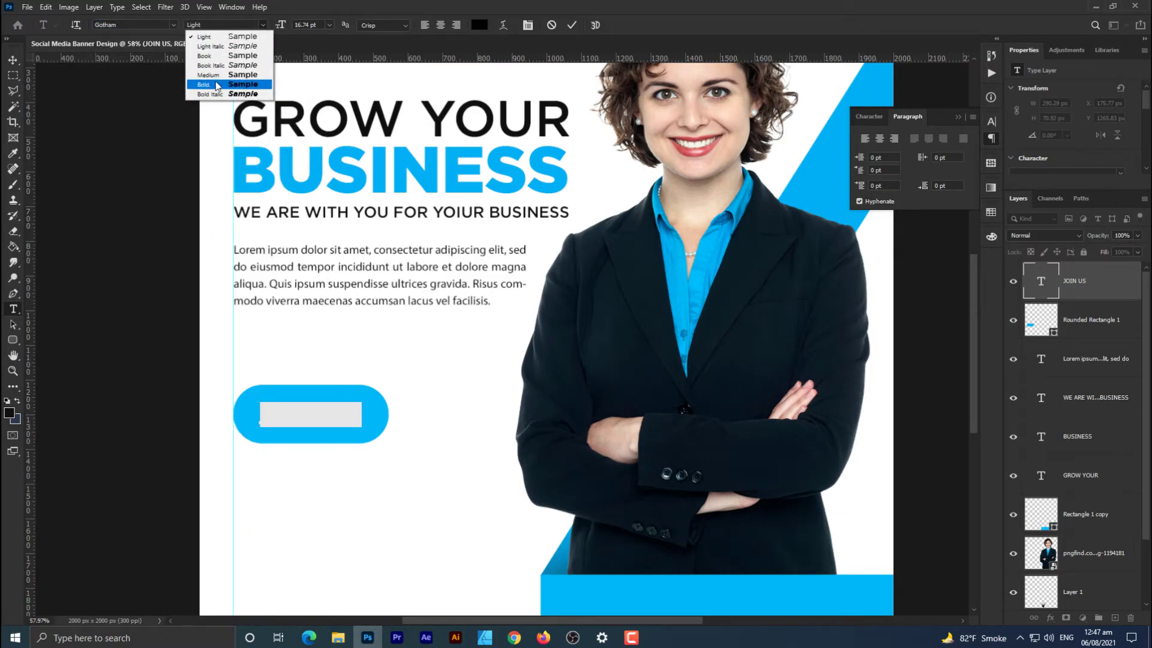
pyautogui.click(191, 84)
pyautogui.click(13, 75)
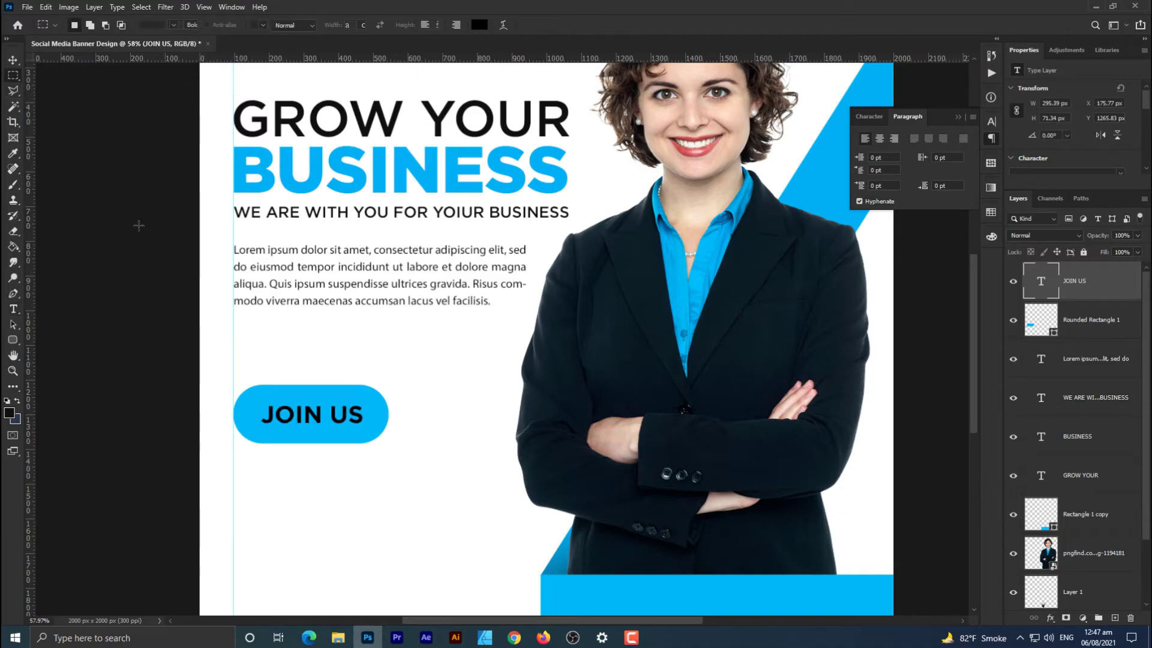
# Step: Add a text line with the phone number in the empty area below the "JOIN US" button
pyautogui.scroll(1, 210, 325)
pyautogui.scroll(-3, 265, 298)
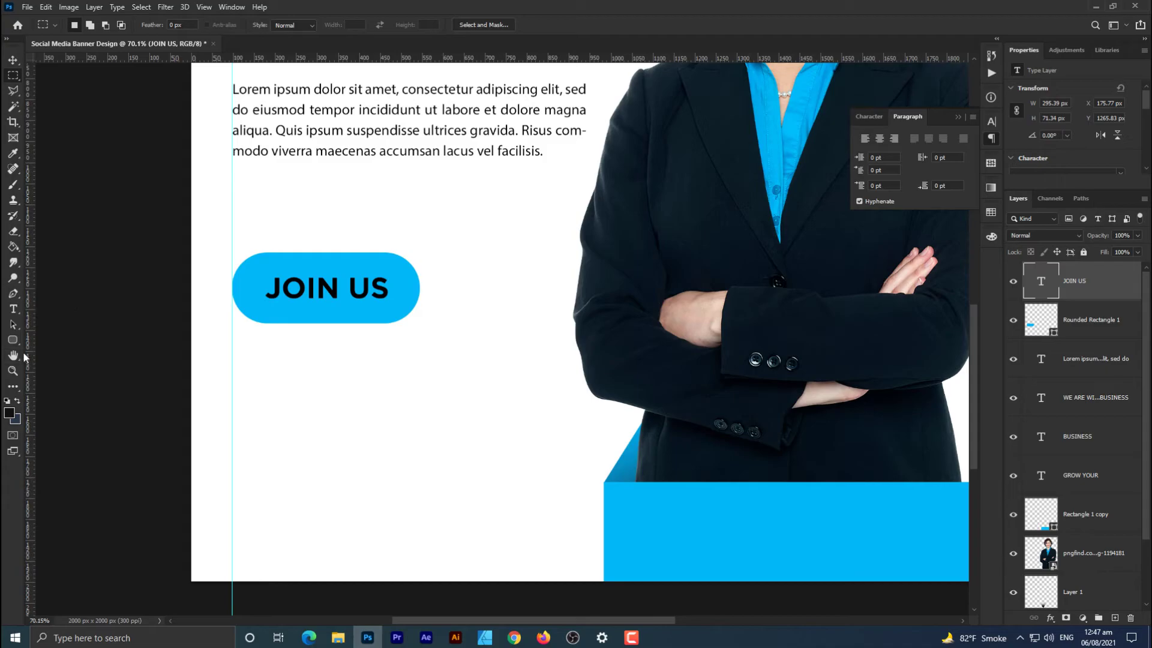
pyautogui.click(14, 309)
pyautogui.click(234, 381)
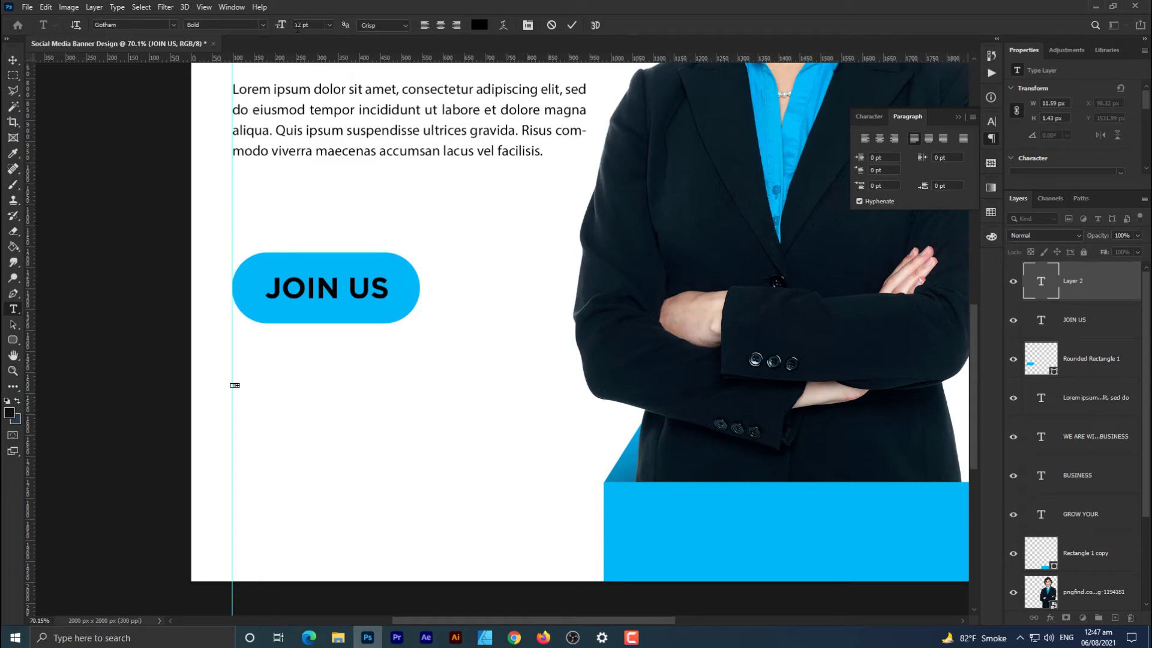
pyautogui.moveTo(281, 26); pyautogui.dragTo(301, 40)
pyautogui.click(308, 386)
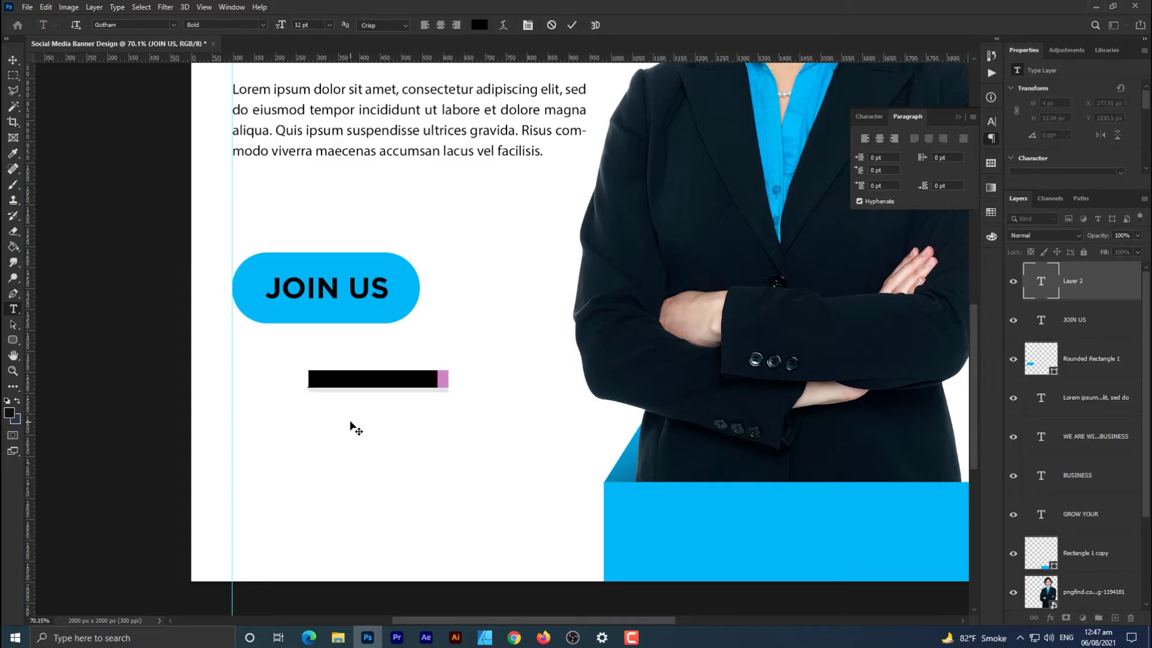
pyautogui.write('+12')
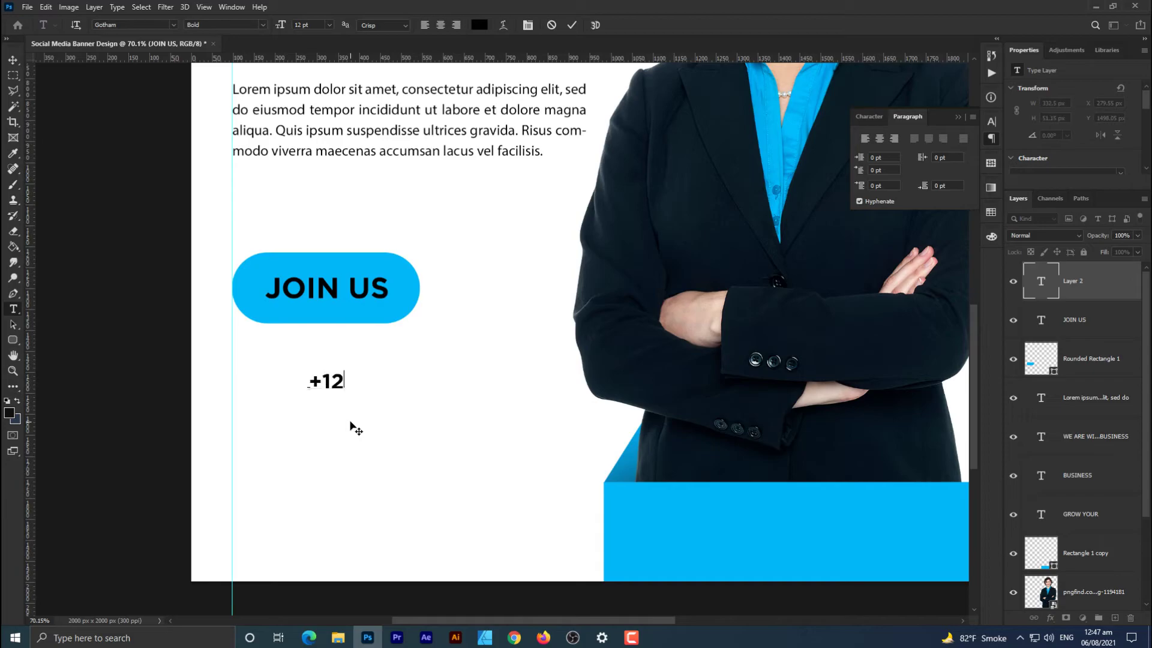
pyautogui.write('3 456 7890')
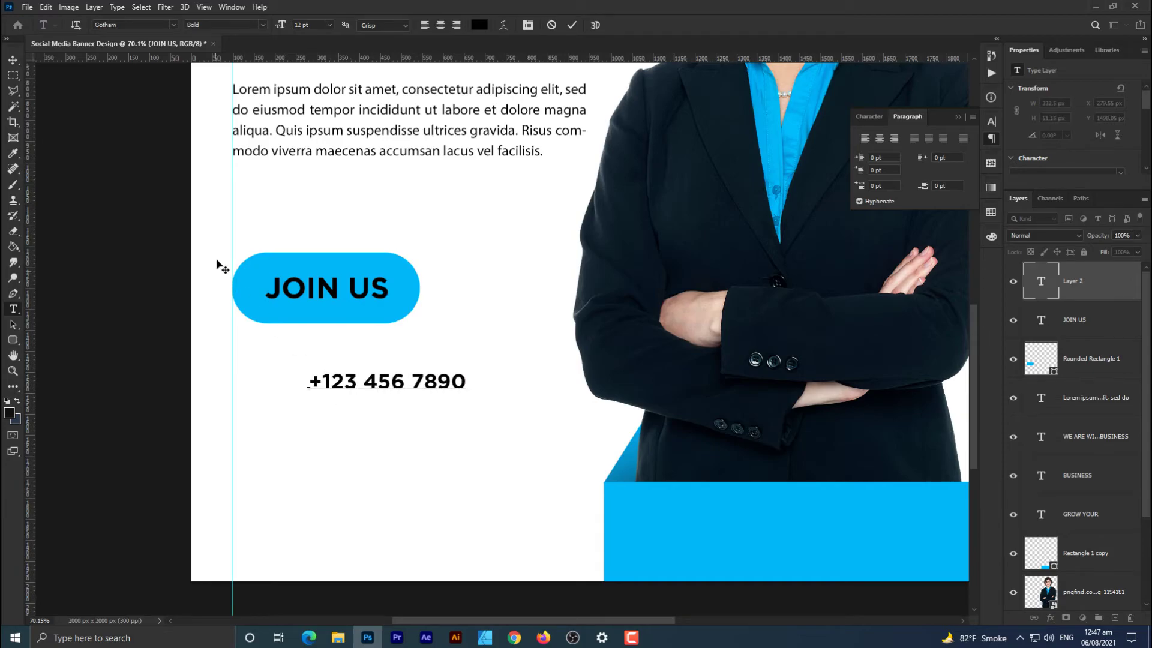
# Step: Set the phone number text in Gotham Medium
pyautogui.hotkey('ctrl', 'a')
pyautogui.click(262, 25)
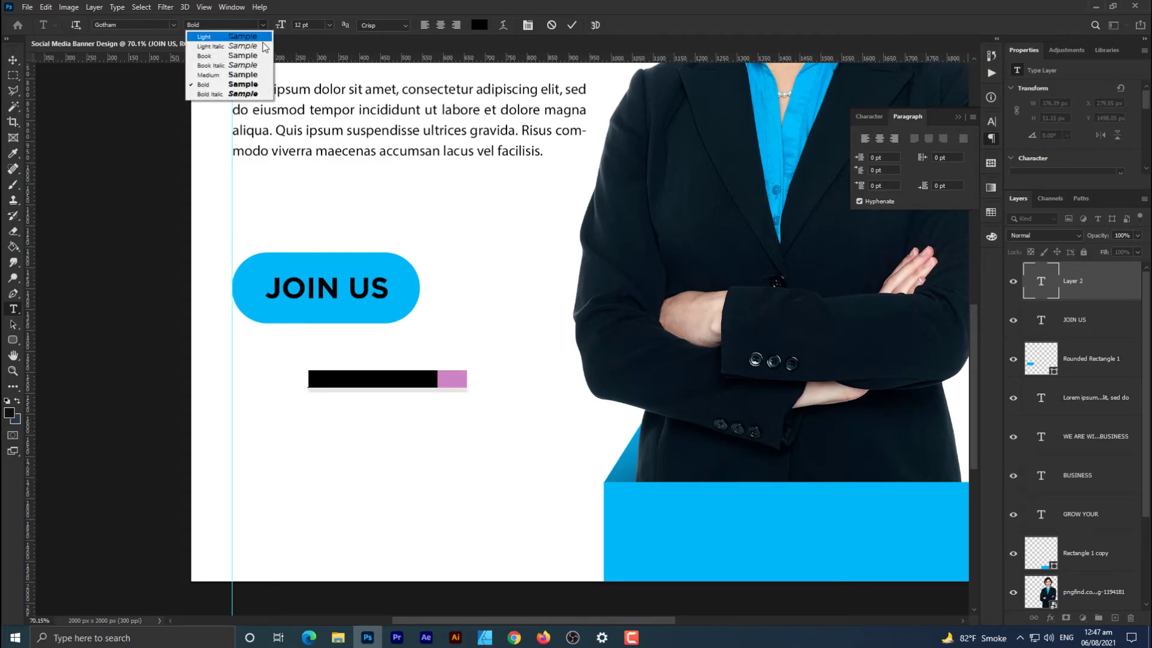
pyautogui.click(241, 75)
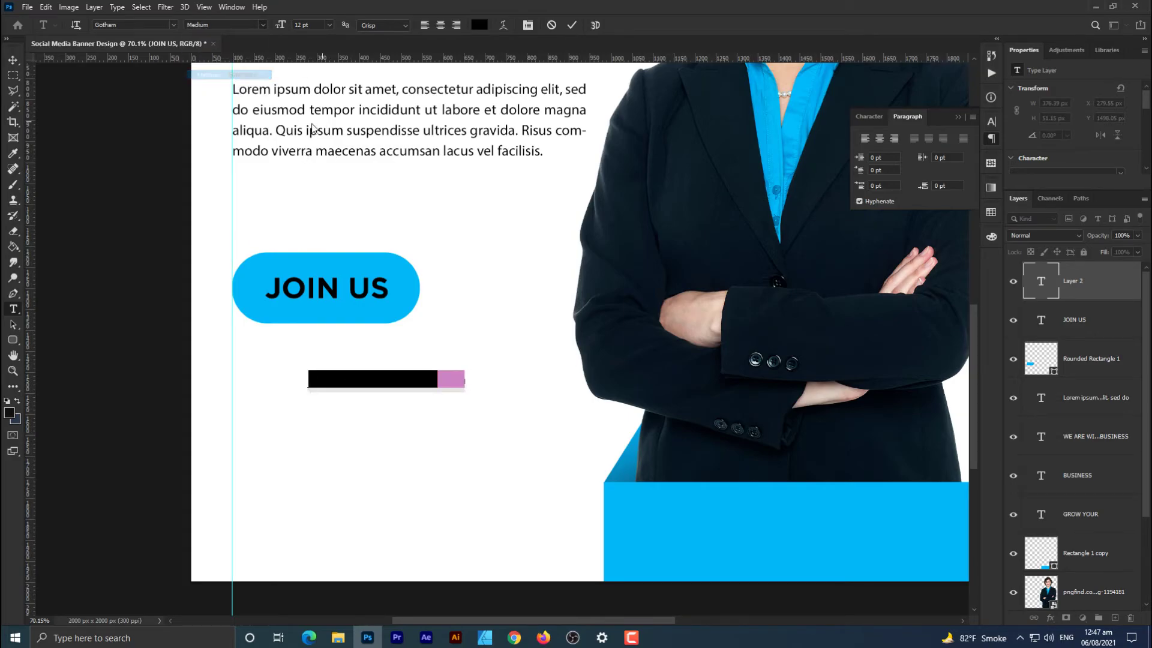
# Step: Enlarge the phone number text proportionally to about 163% and place it against the vertical guide just below the button
pyautogui.click(12, 60)
pyautogui.hotkey('ctrl', 't')
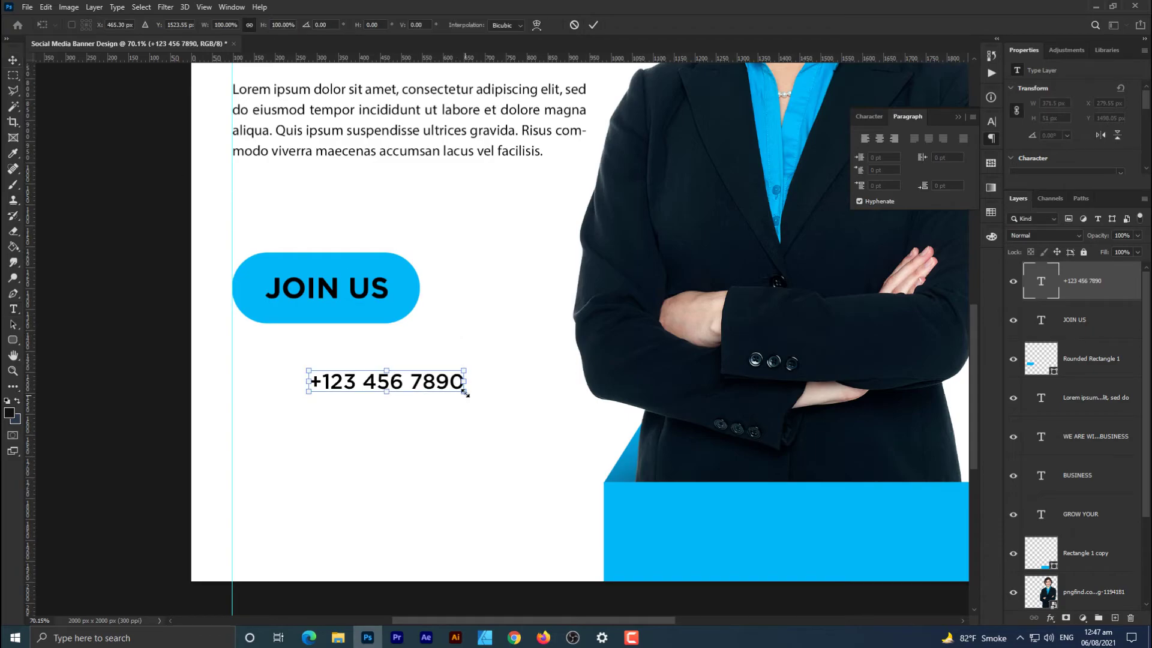
pyautogui.moveTo(467, 382); pyautogui.dragTo(437, 375)
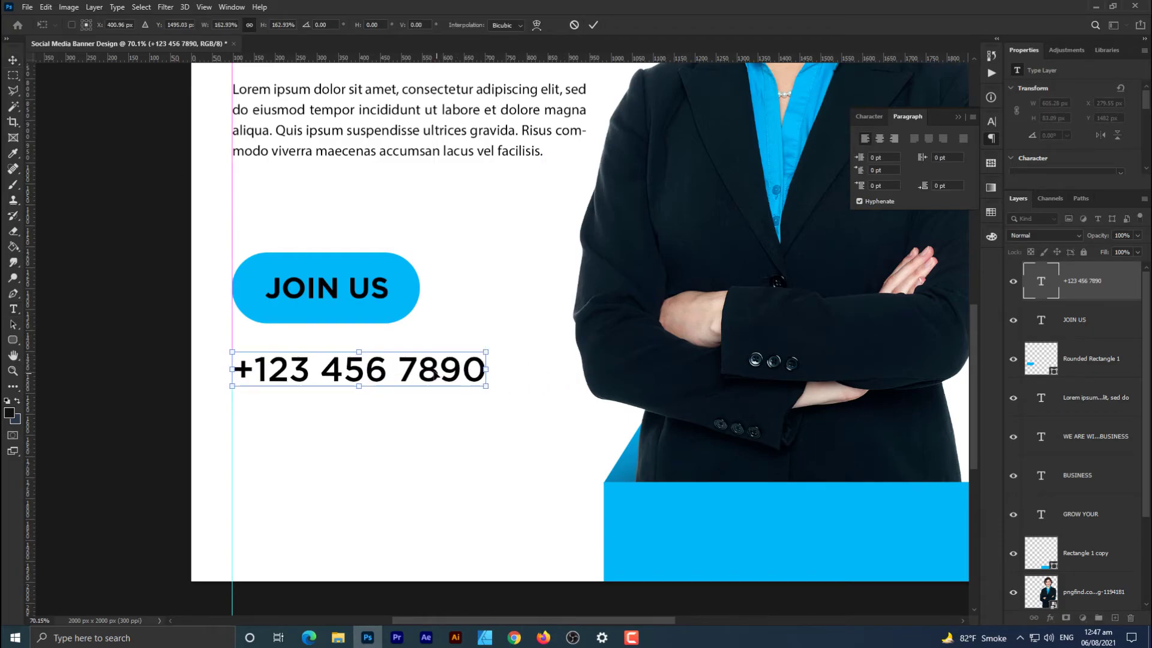
pyautogui.press('Return')
pyautogui.scroll(-4, 377, 427)
pyautogui.scroll(5, 384, 414)
pyautogui.moveTo(378, 413); pyautogui.dragTo(411, 359)
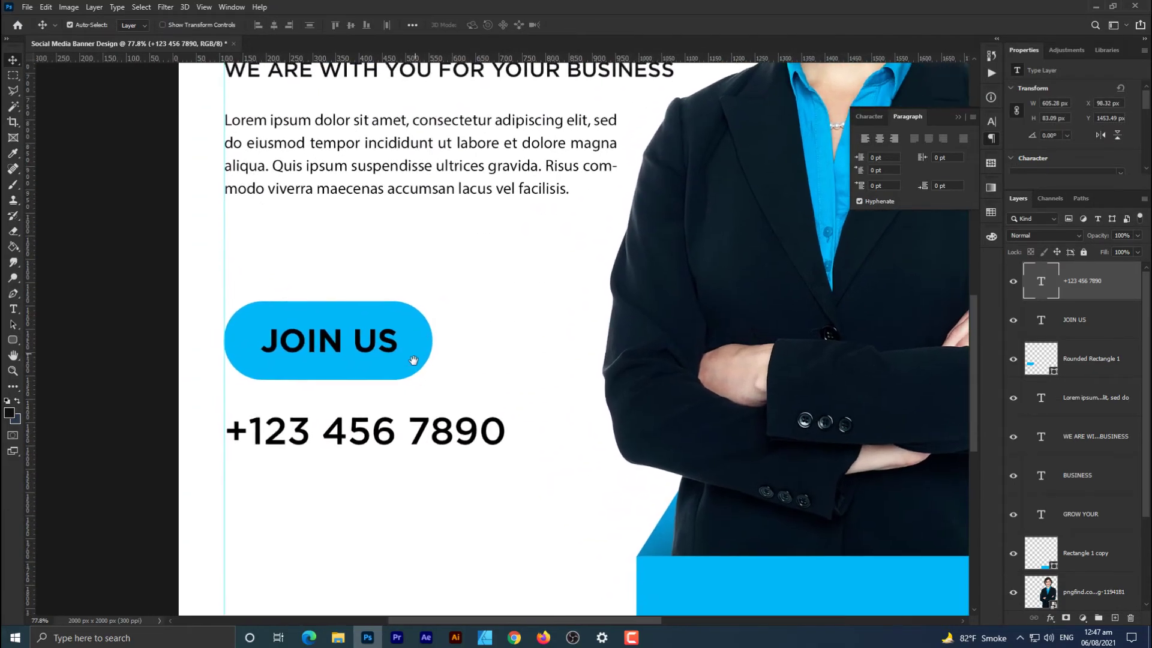
pyautogui.scroll(-6, 424, 412)
pyautogui.scroll(-1, 427, 420)
pyautogui.scroll(2, 408, 441)
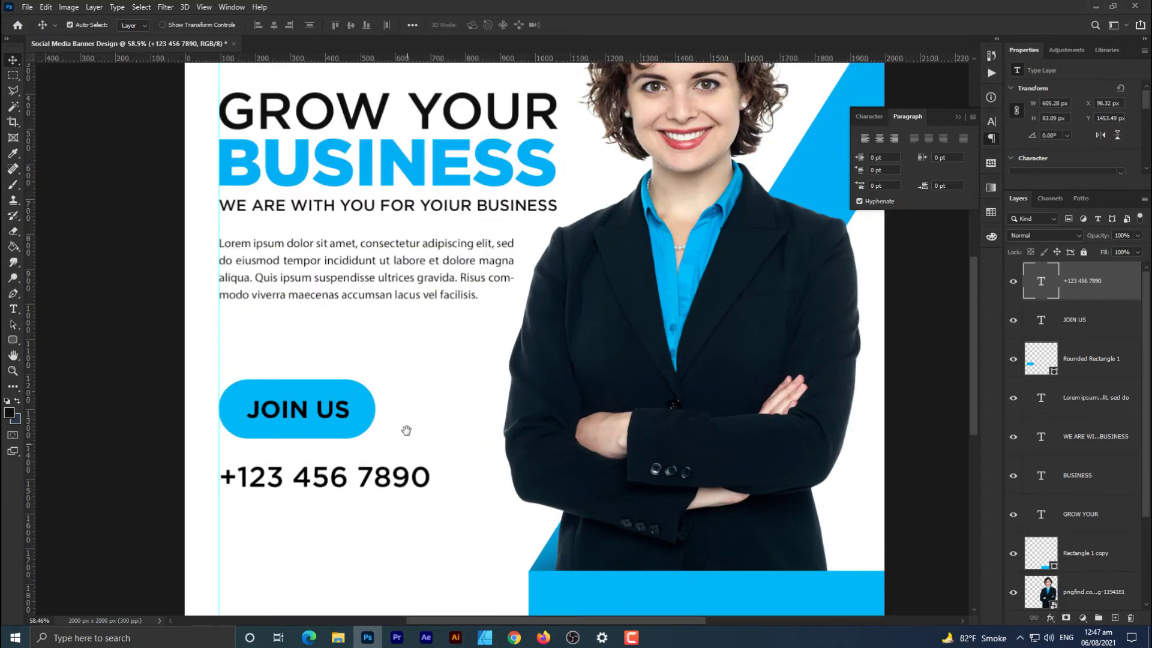
pyautogui.moveTo(404, 432); pyautogui.dragTo(417, 351)
pyautogui.press('a')
pyautogui.click(13, 309)
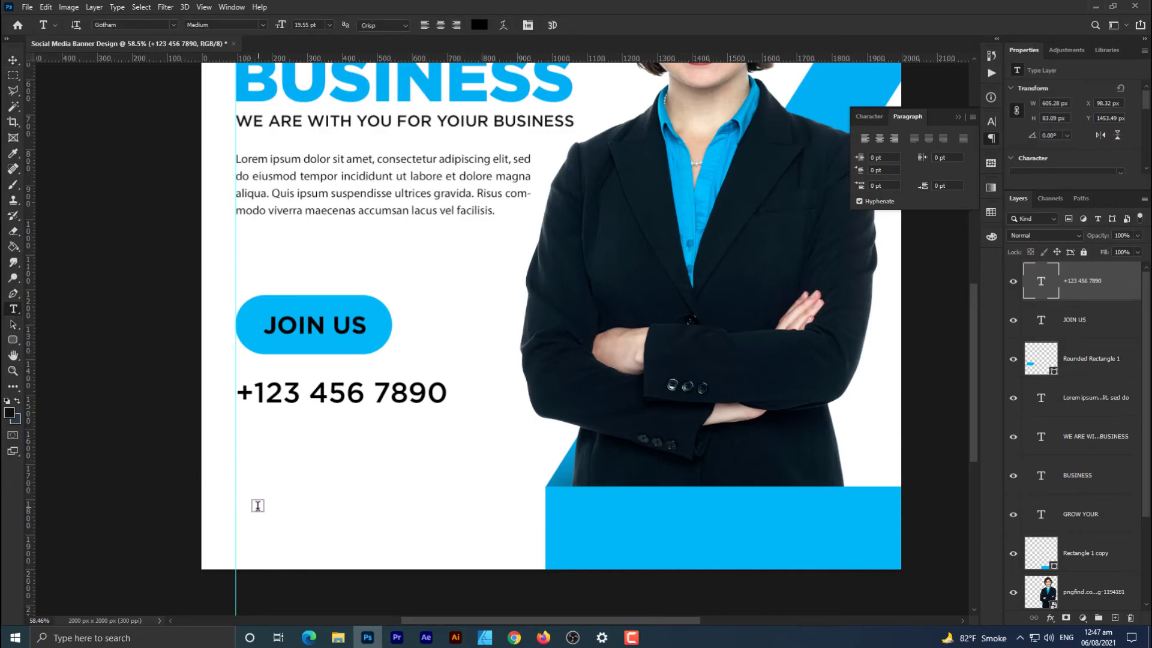
pyautogui.click(258, 507)
pyautogui.write('W')
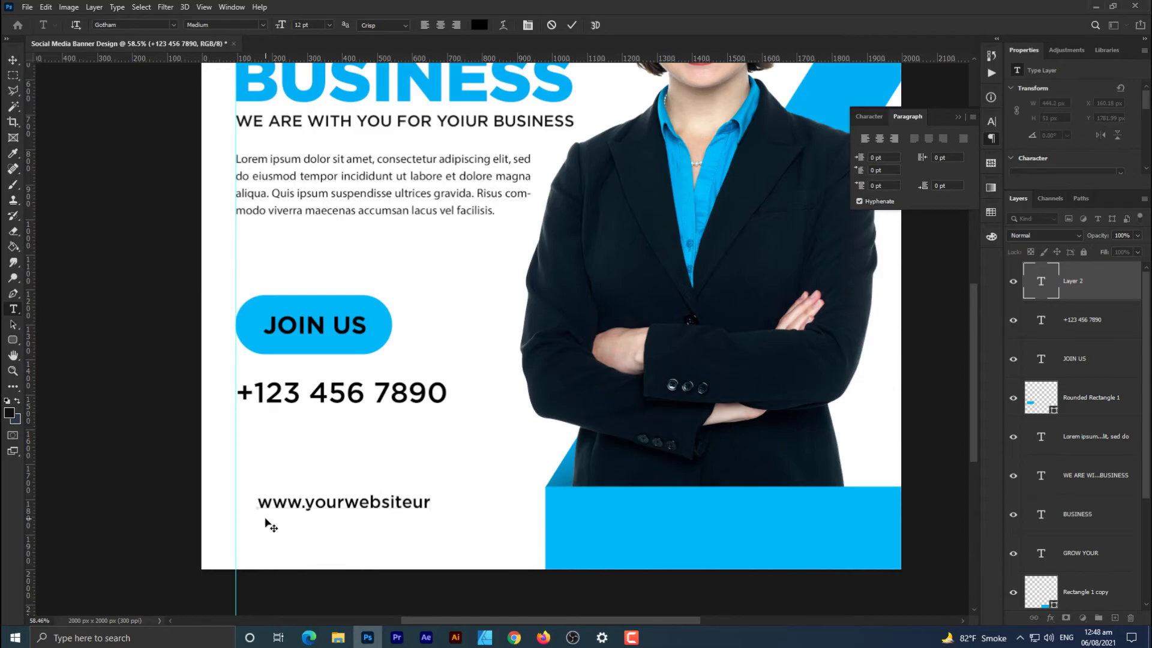
pyautogui.write('m')
# Step: Set the website address text in Gotham Book
pyautogui.hotkey('ctrl', 'a')
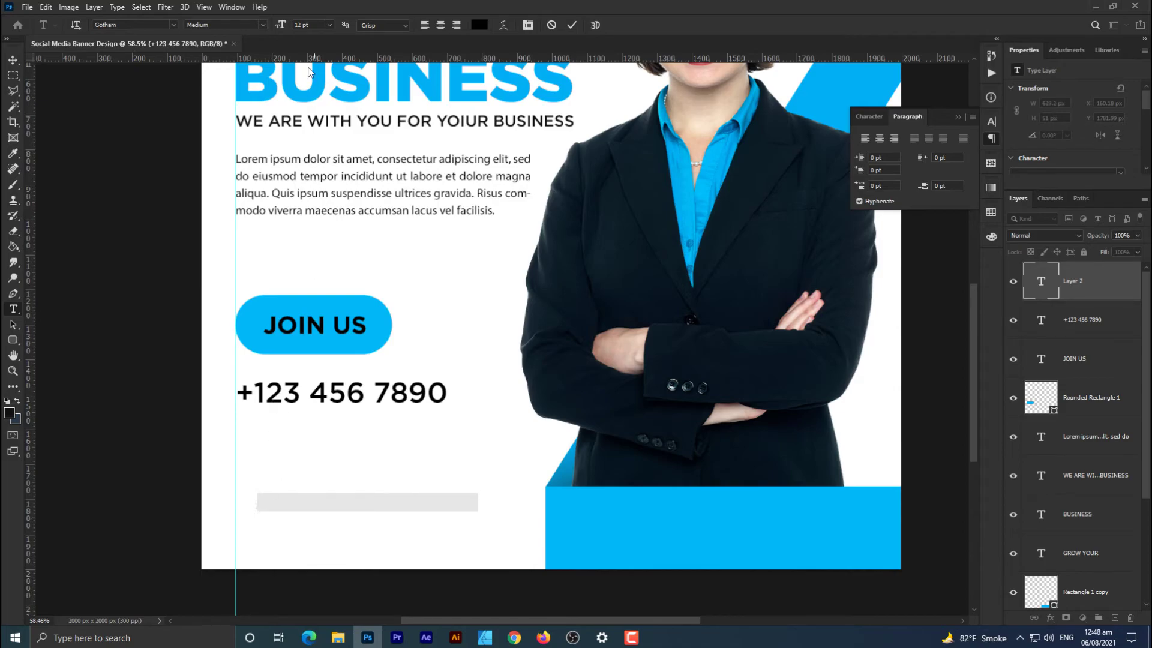
pyautogui.click(262, 25)
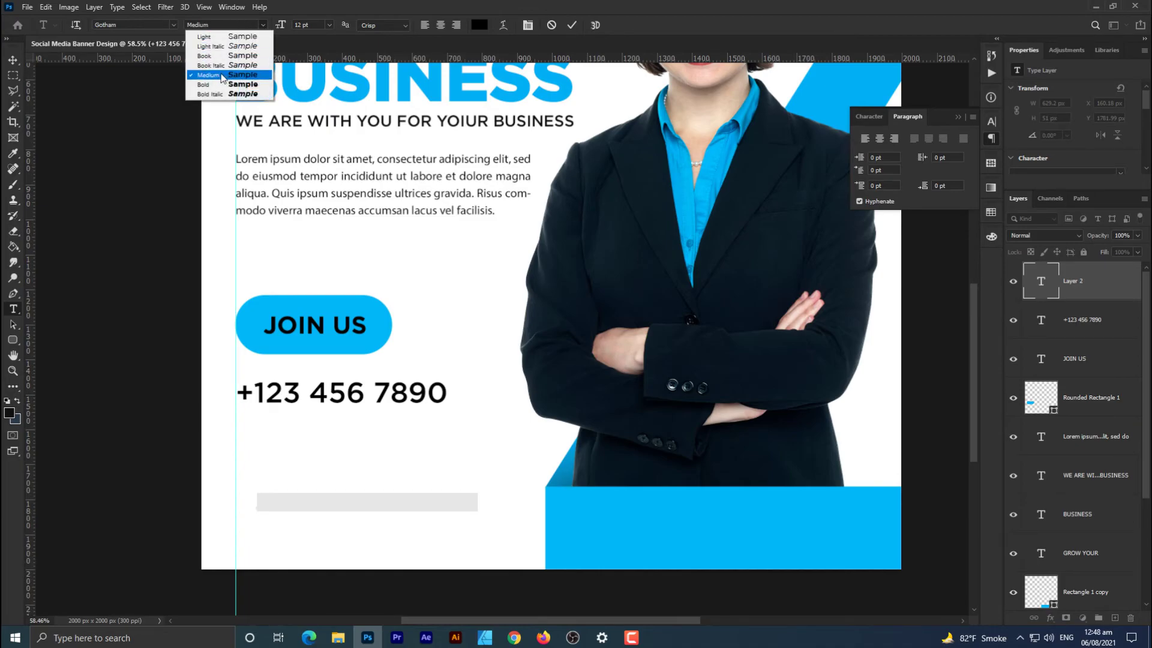
pyautogui.click(207, 55)
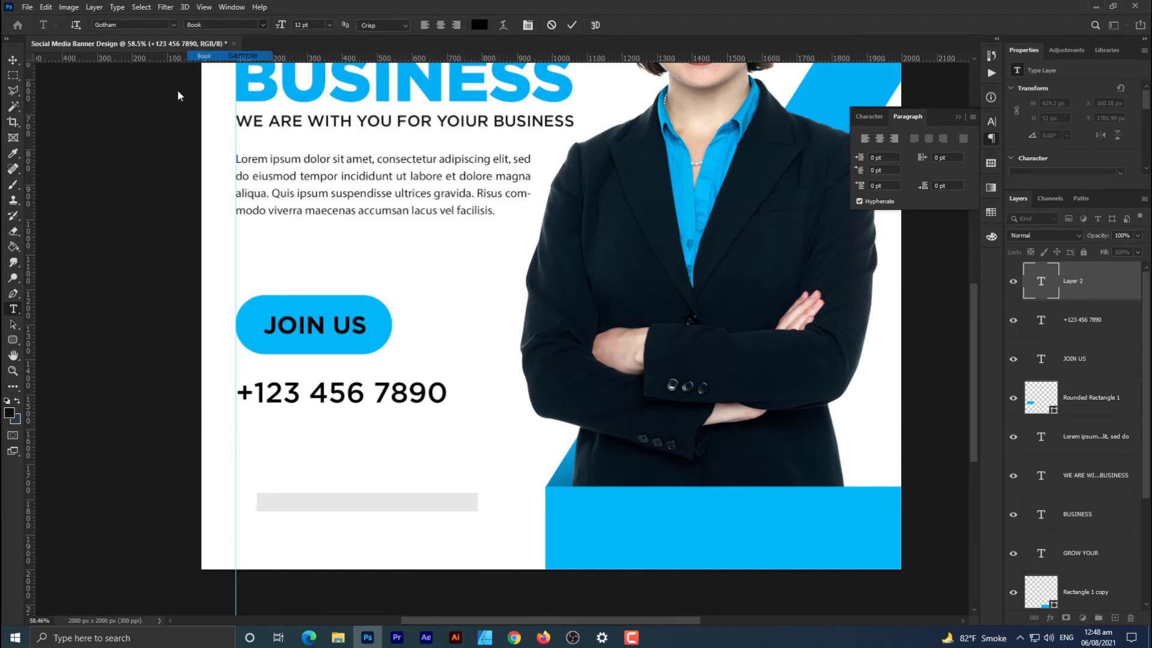
# Step: Move the website address to the vertical guide below the phone number and shrink it proportionally to about 518 px wide
pyautogui.click(12, 60)
pyautogui.hotkey('ctrl', 't')
pyautogui.moveTo(301, 501); pyautogui.dragTo(321, 464)
pyautogui.moveTo(456, 467); pyautogui.dragTo(417, 463)
pyautogui.press('Return')
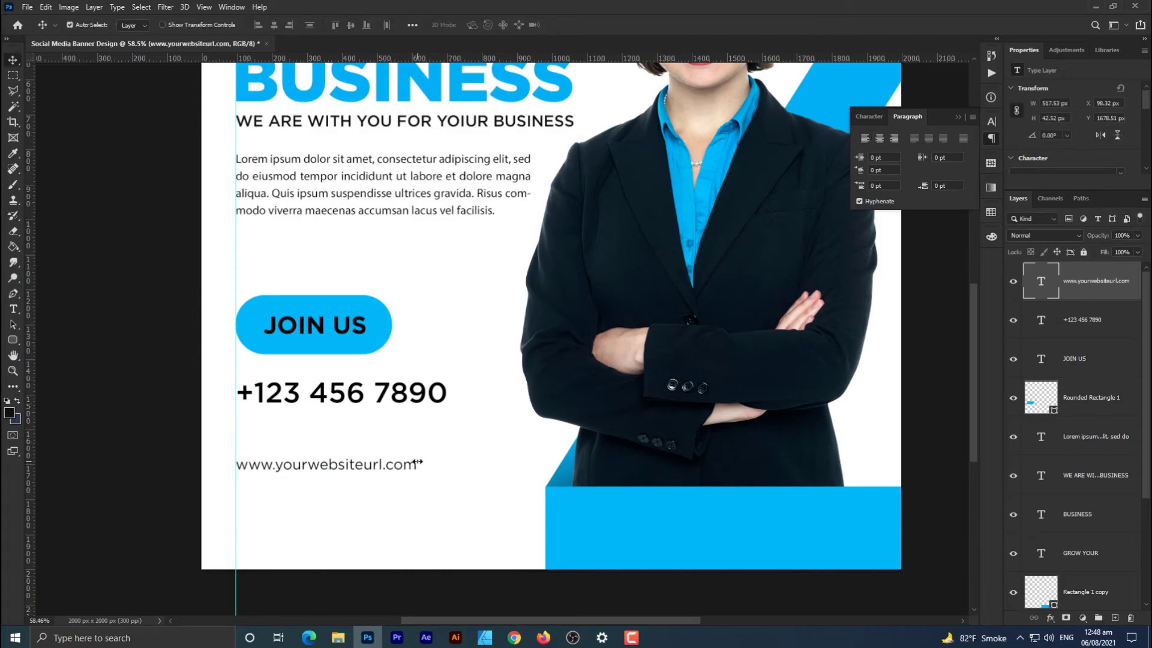
# Step: Set the website address text in Gotham Medium
pyautogui.click(15, 310)
pyautogui.tripleClick(306, 464)
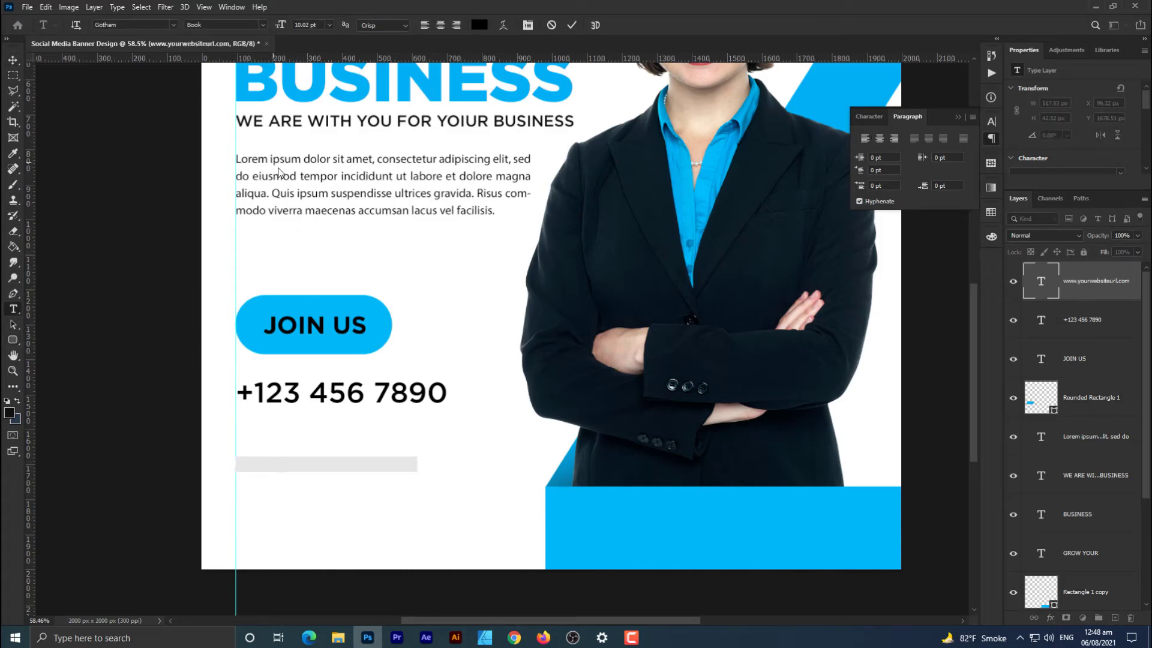
pyautogui.click(263, 27)
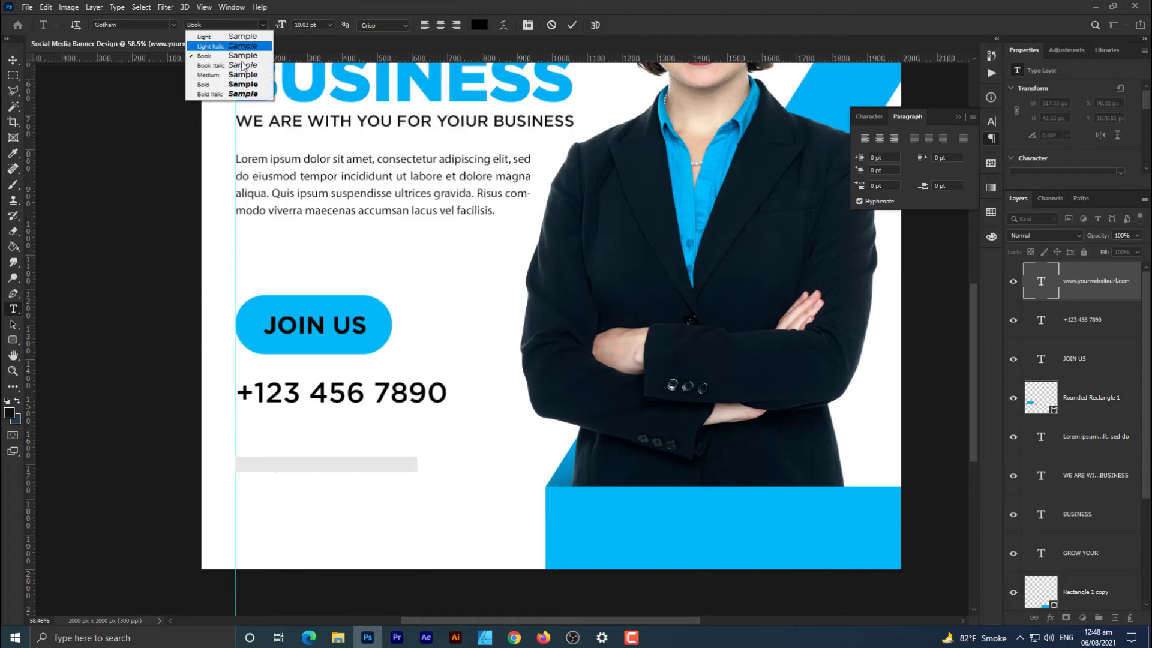
pyautogui.click(243, 89)
pyautogui.click(14, 61)
# Step: Place the Twitter_black, Youtube_black and Facebook_black icon images into the banner
pyautogui.scroll(-3, 334, 303)
pyautogui.scroll(3, 320, 288)
pyautogui.scroll(-4, 298, 360)
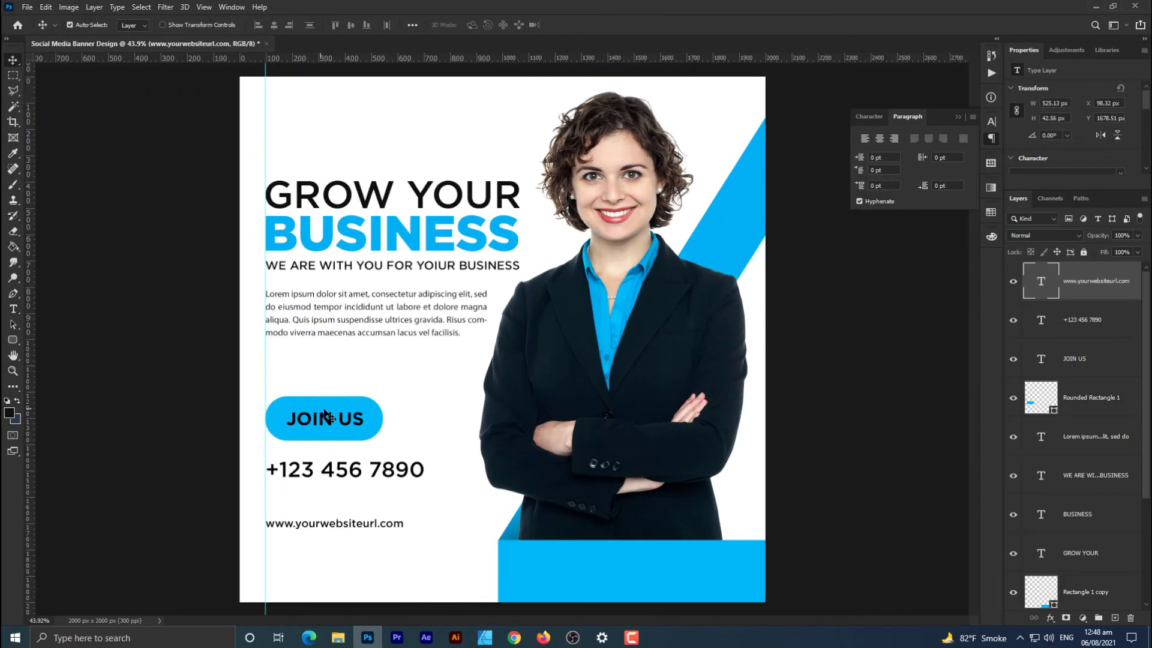
pyautogui.scroll(4, 330, 423)
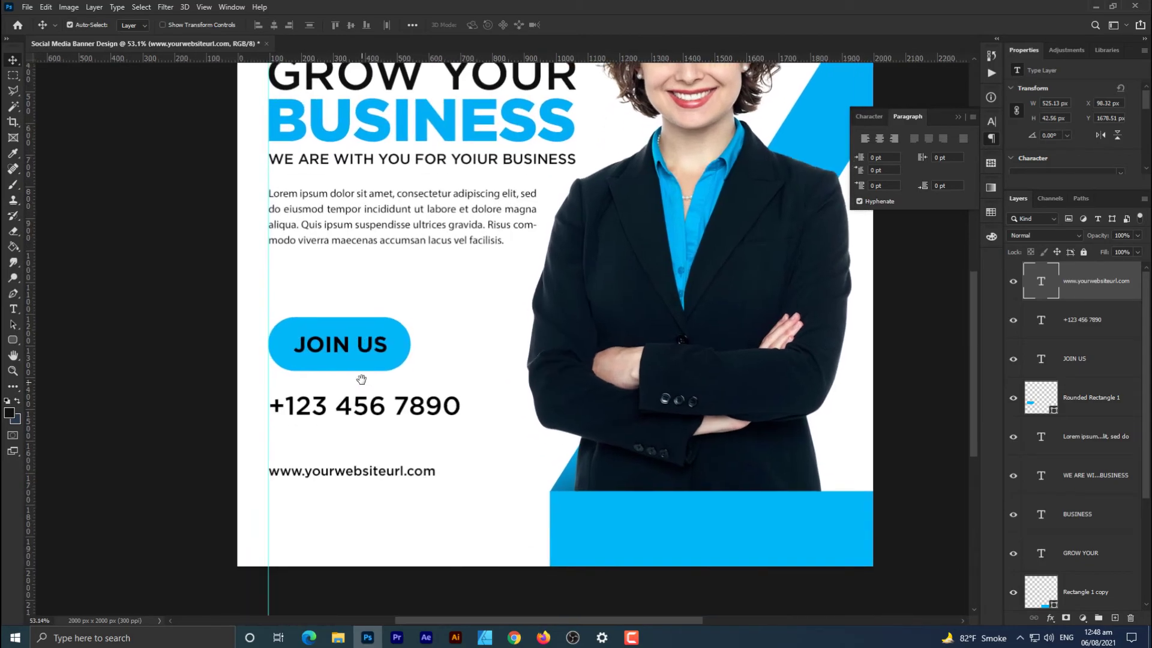
pyautogui.moveTo(342, 471); pyautogui.dragTo(392, 372)
pyautogui.scroll(2, 352, 471)
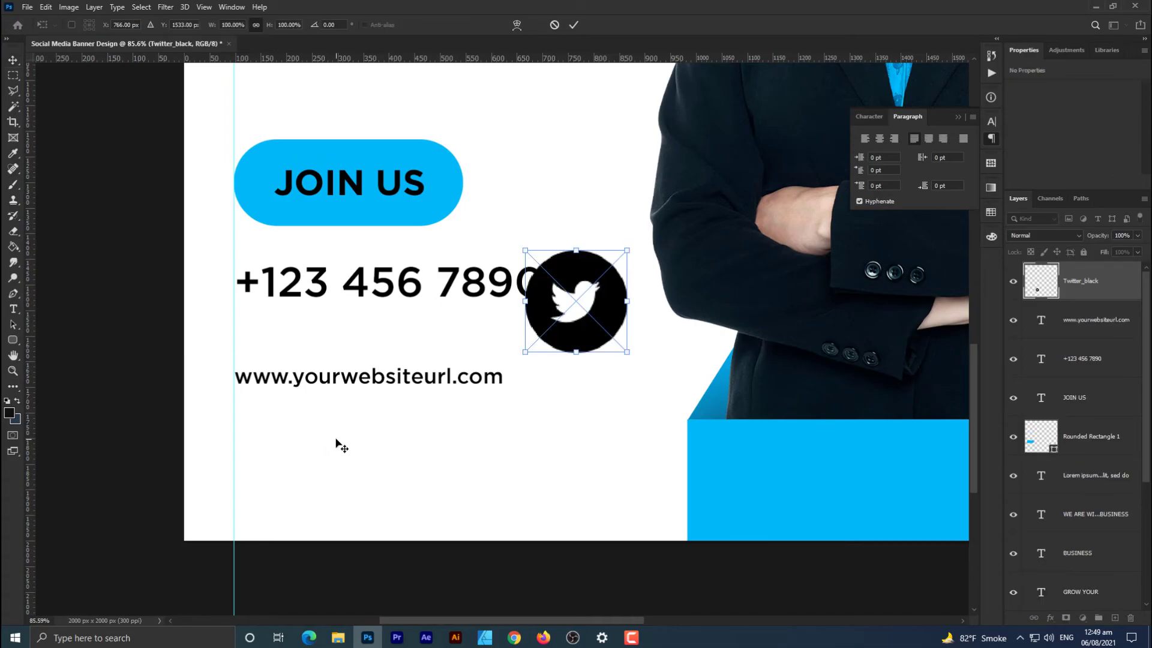
pyautogui.press('Return')
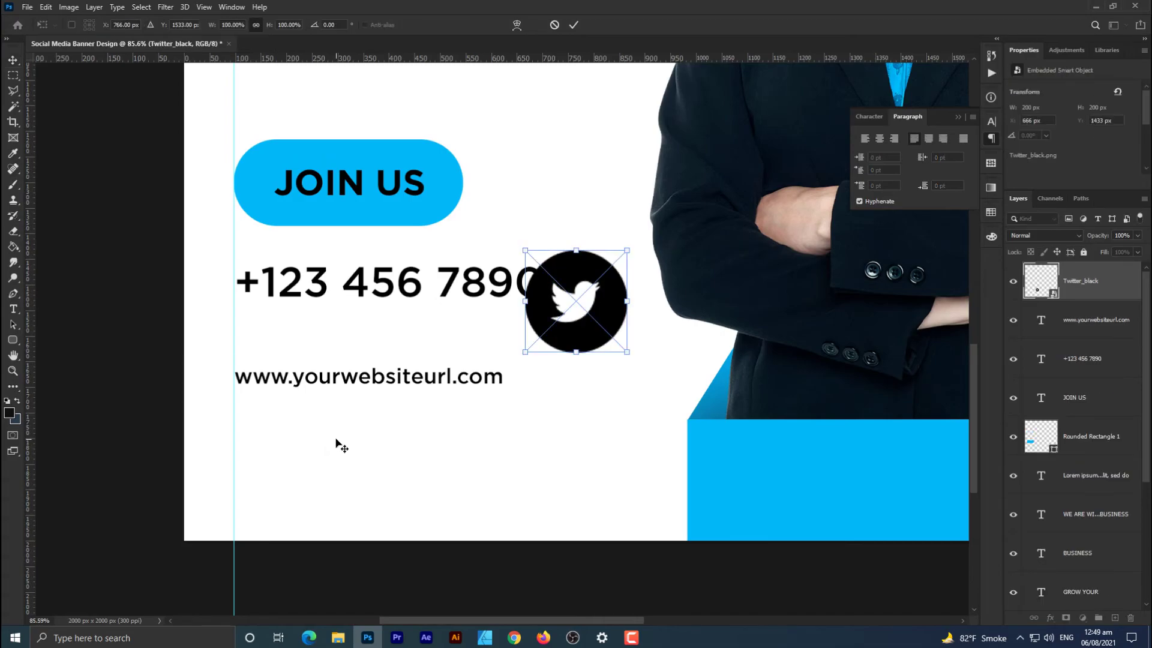
pyautogui.press('Return')
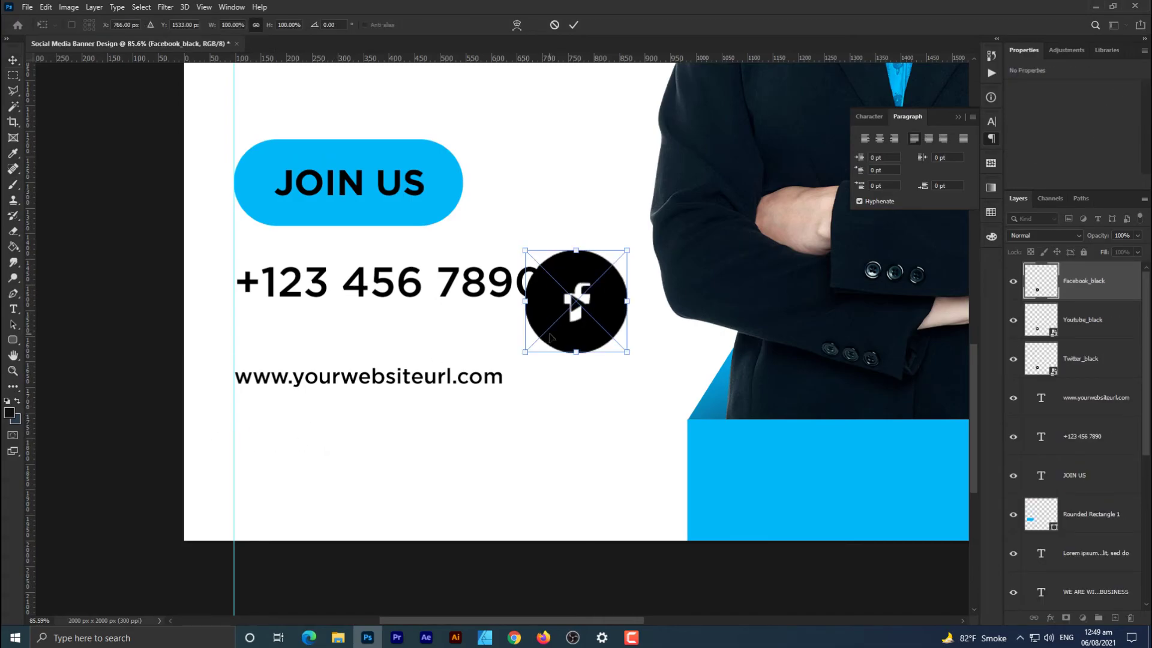
# Step: Arrange the icons in one row in the order Facebook, Twitter, YouTube, with equal gaps of about 75 px
pyautogui.moveTo(548, 321); pyautogui.dragTo(360, 321)
pyautogui.press('Return')
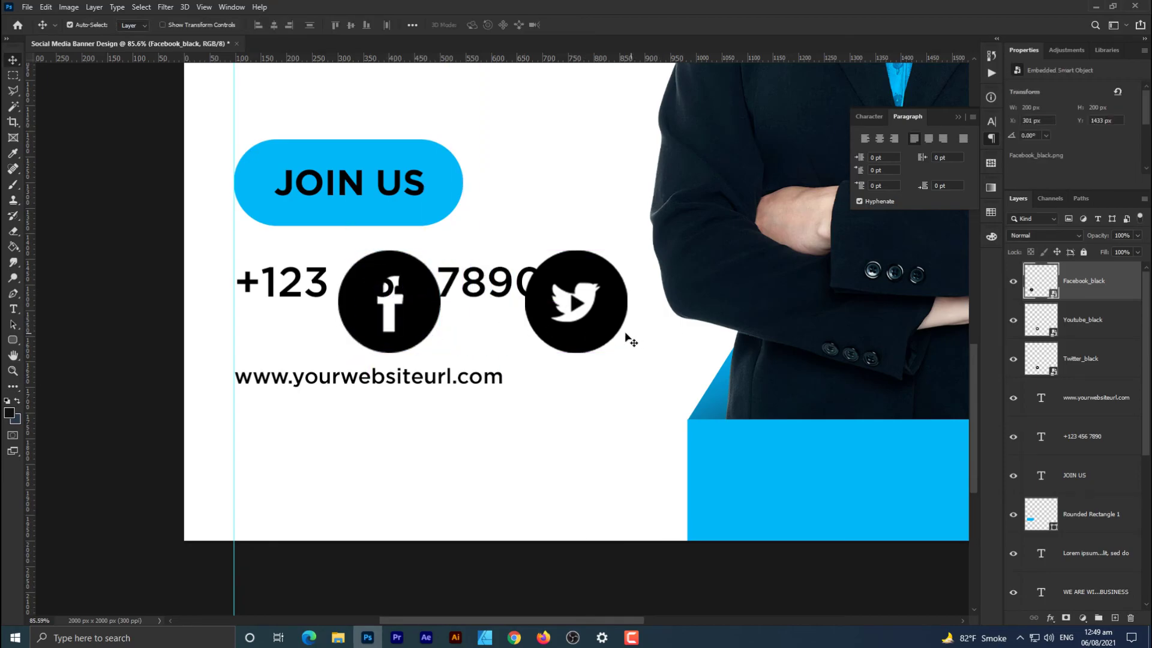
pyautogui.click(610, 332)
pyautogui.moveTo(610, 331); pyautogui.dragTo(572, 328)
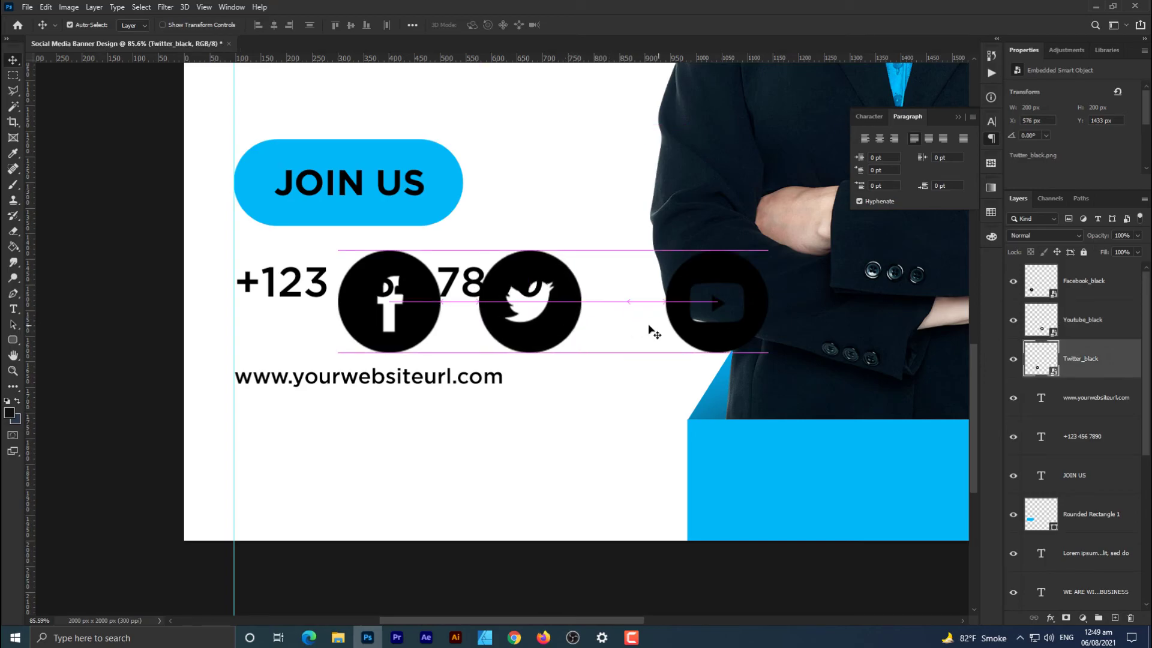
pyautogui.moveTo(702, 333); pyautogui.dragTo(656, 332)
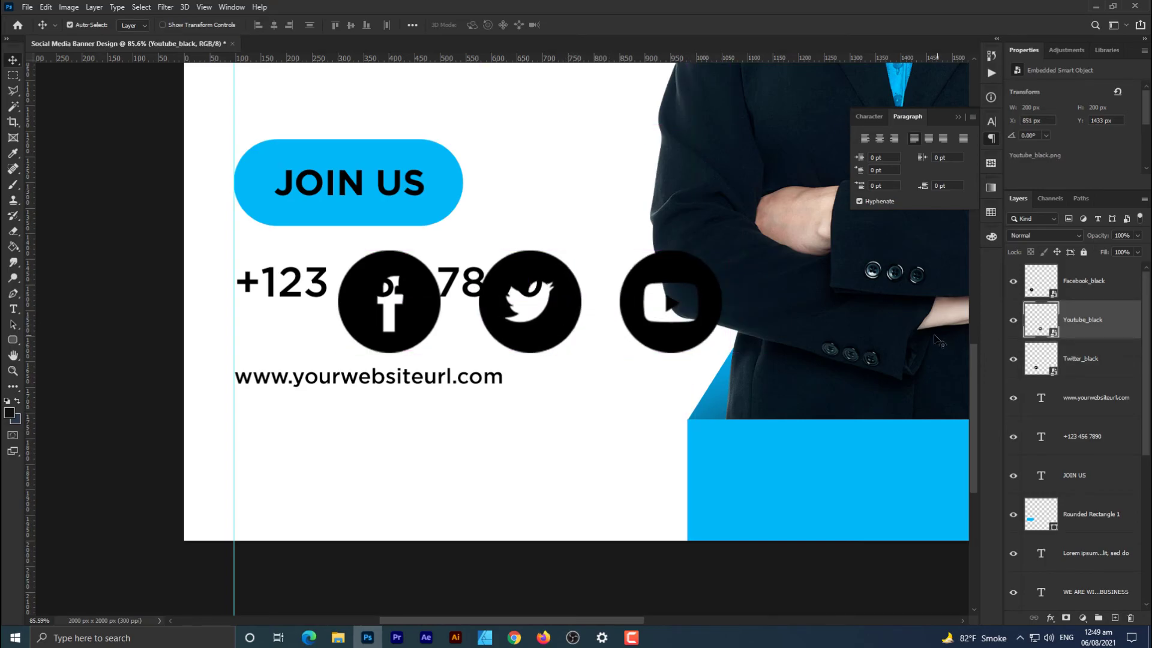
# Step: Scale the three social media icons down together and place them against the vertical guide below the website address
pyautogui.keyDown('shift'); pyautogui.click(1058, 290); pyautogui.keyUp('shift')
pyautogui.keyDown('shift'); pyautogui.click(1079, 358); pyautogui.keyUp('shift')
pyautogui.hotkey('ctrl', 't')
pyautogui.moveTo(721, 301); pyautogui.dragTo(377, 469)
pyautogui.press('Return')
pyautogui.scroll(-3, 412, 424)
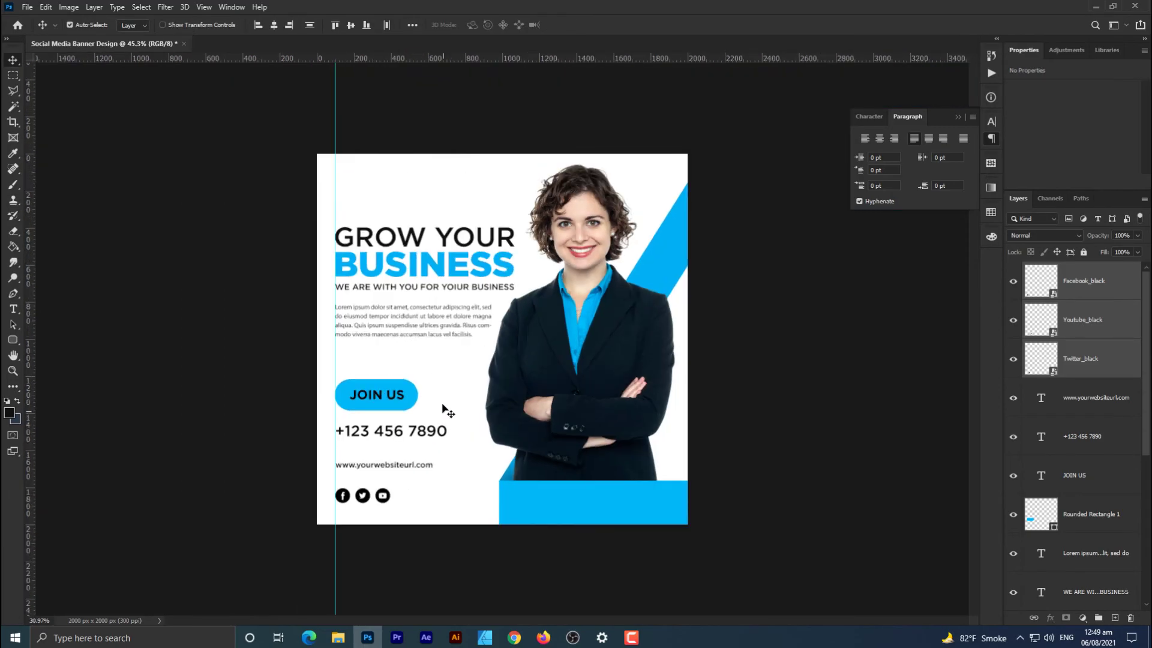
pyautogui.scroll(4, 443, 402)
pyautogui.moveTo(412, 340); pyautogui.dragTo(471, 461)
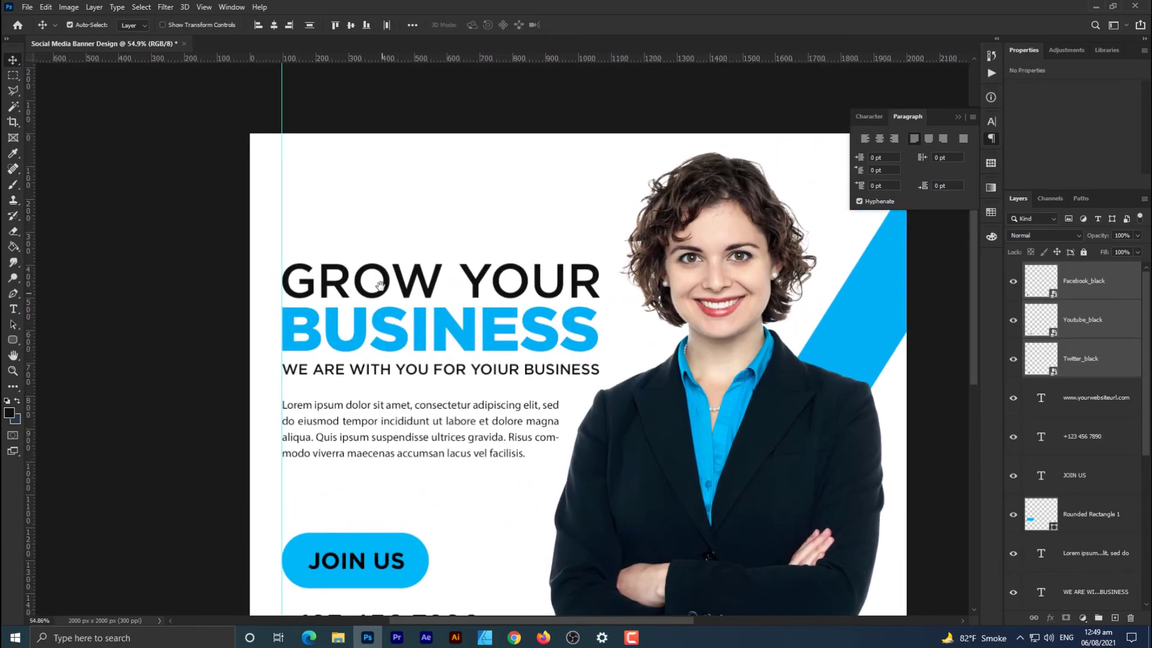
# Step: Convert the two shape layers of the letter A logo together into one smart object
pyautogui.moveTo(379, 284); pyautogui.dragTo(377, 389)
pyautogui.scroll(1, 368, 352)
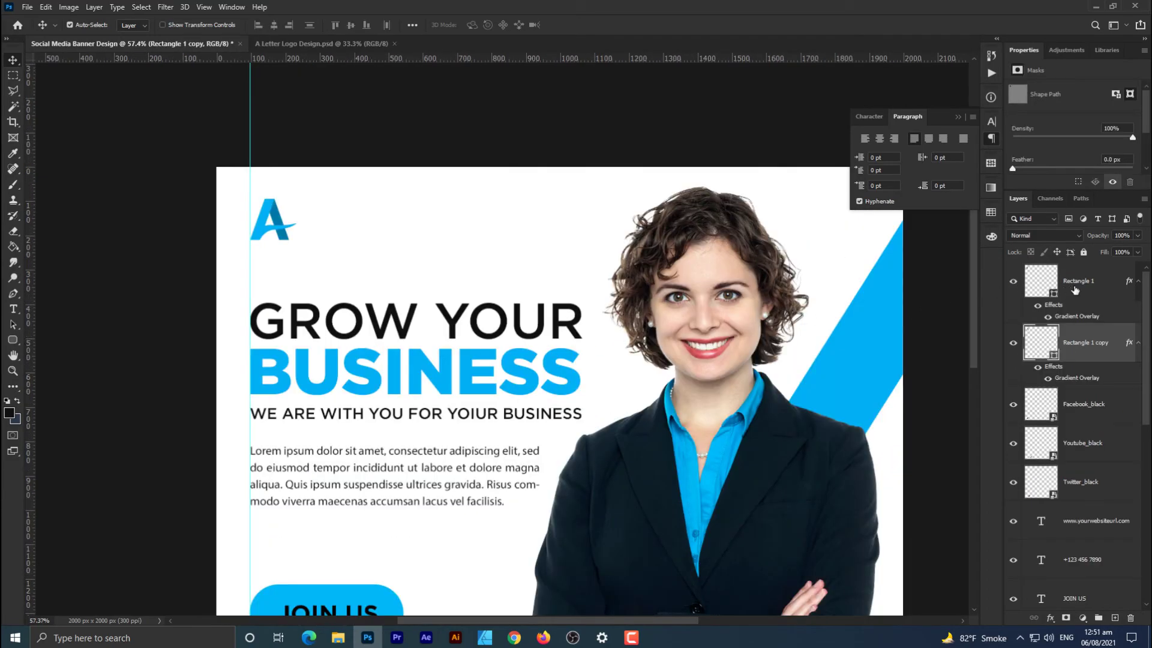
pyautogui.keyDown('shift'); pyautogui.click(1075, 291); pyautogui.keyUp('shift')
pyautogui.rightClick(1077, 351)
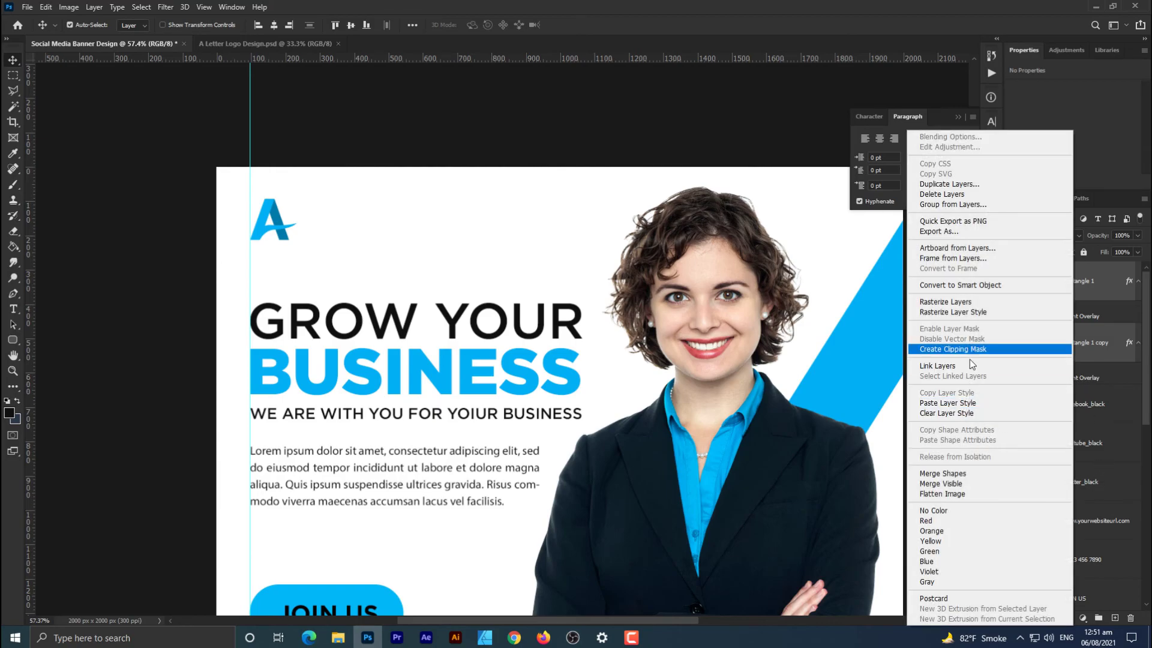
pyautogui.click(969, 285)
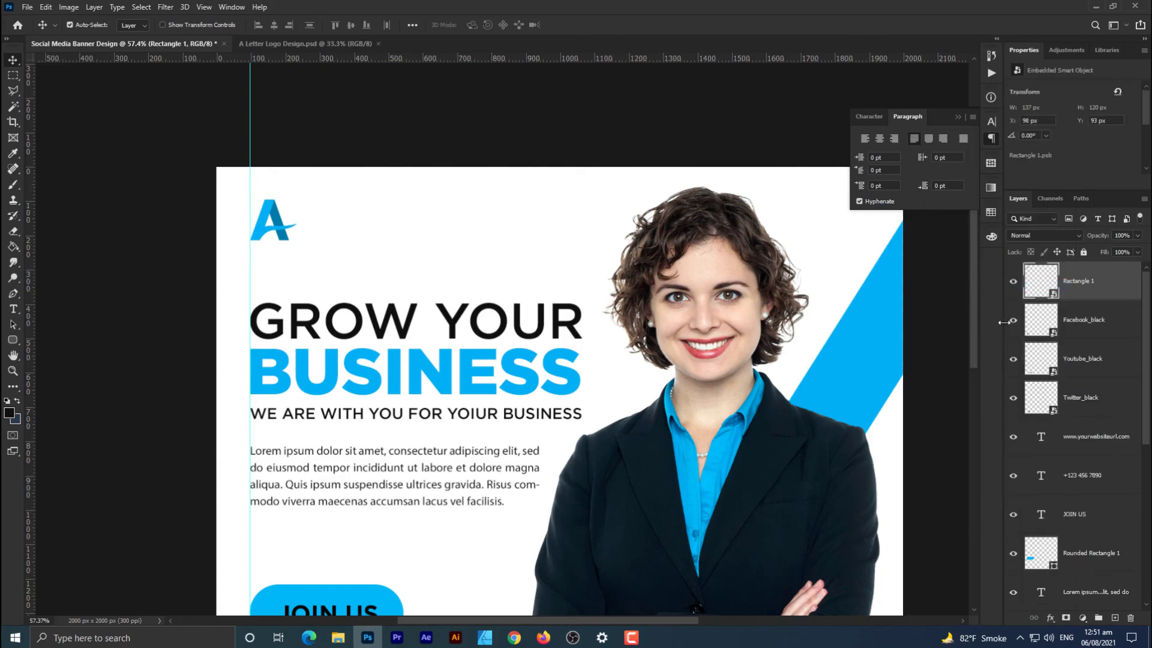
# Step: Enlarge the A logo to about 167 by 148 px and place it against the vertical guide above the headline, at about Y 115 px
pyautogui.scroll(1, 291, 219)
pyautogui.hotkey('ctrl', 't')
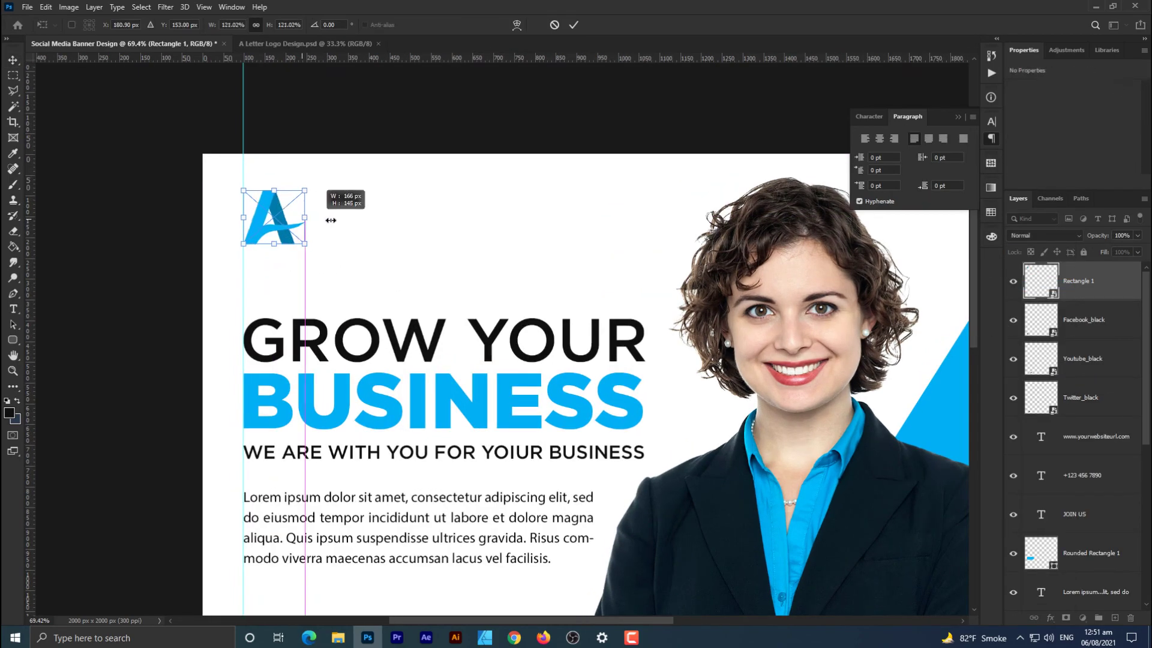
pyautogui.moveTo(309, 231)
pyautogui.mouseDown()
pyautogui.moveTo(309, 245)
pyautogui.moveTo(315, 237)
pyautogui.mouseUp()
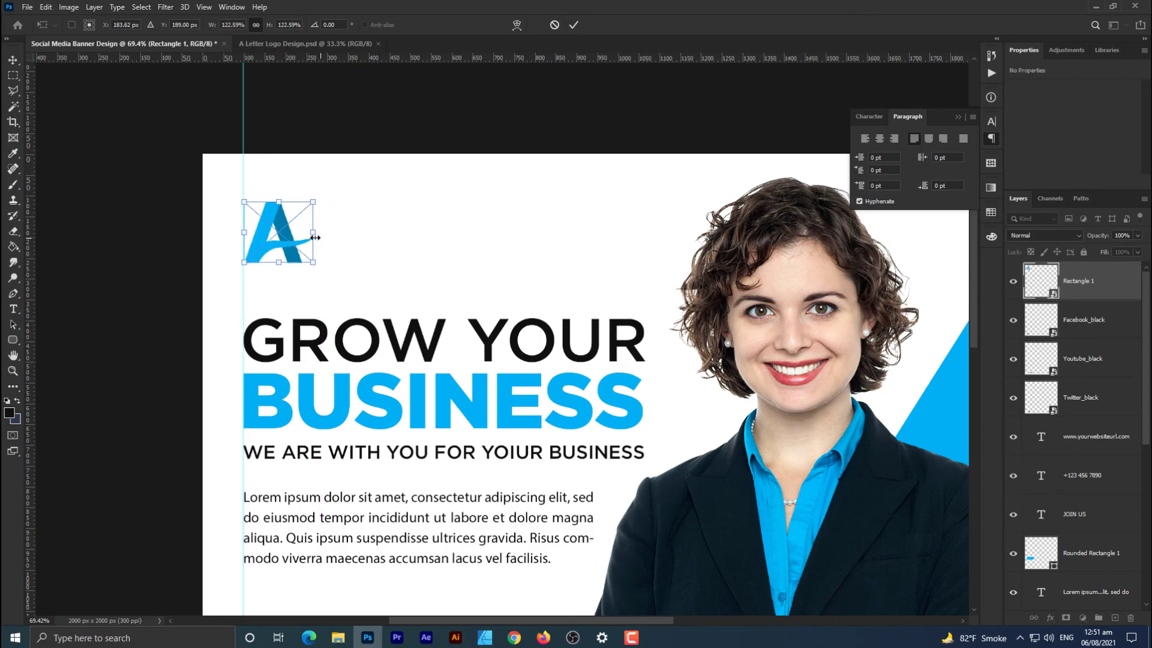
pyautogui.press('Return')
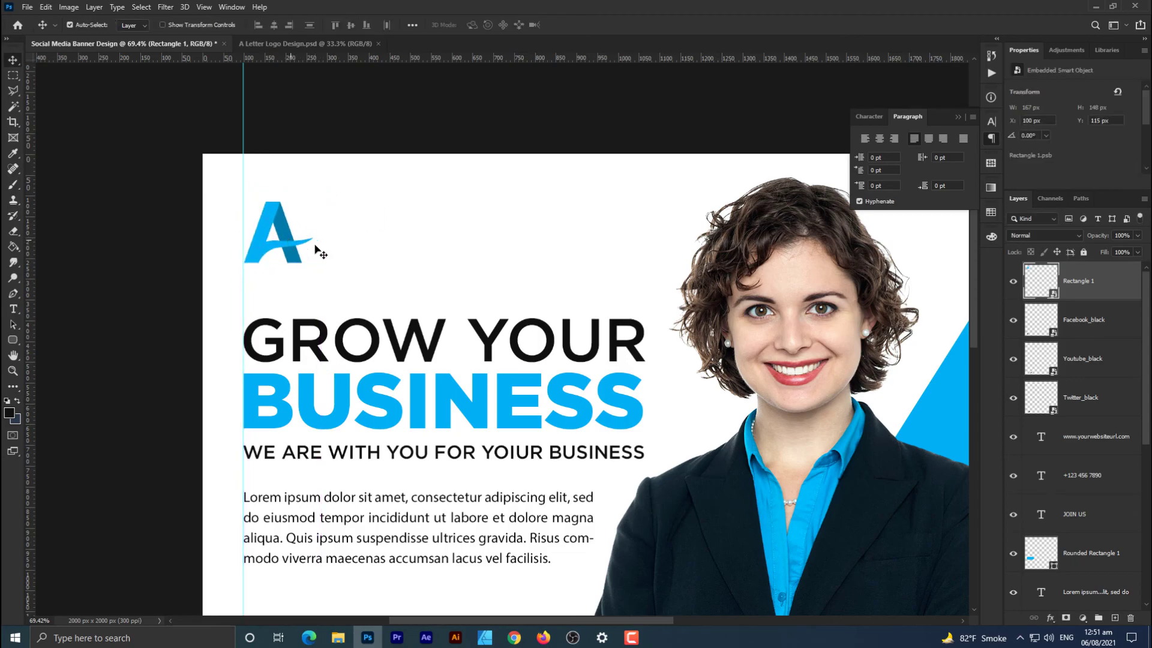
# Step: Clear the vertical guide from the banner
pyautogui.scroll(-3, 308, 246)
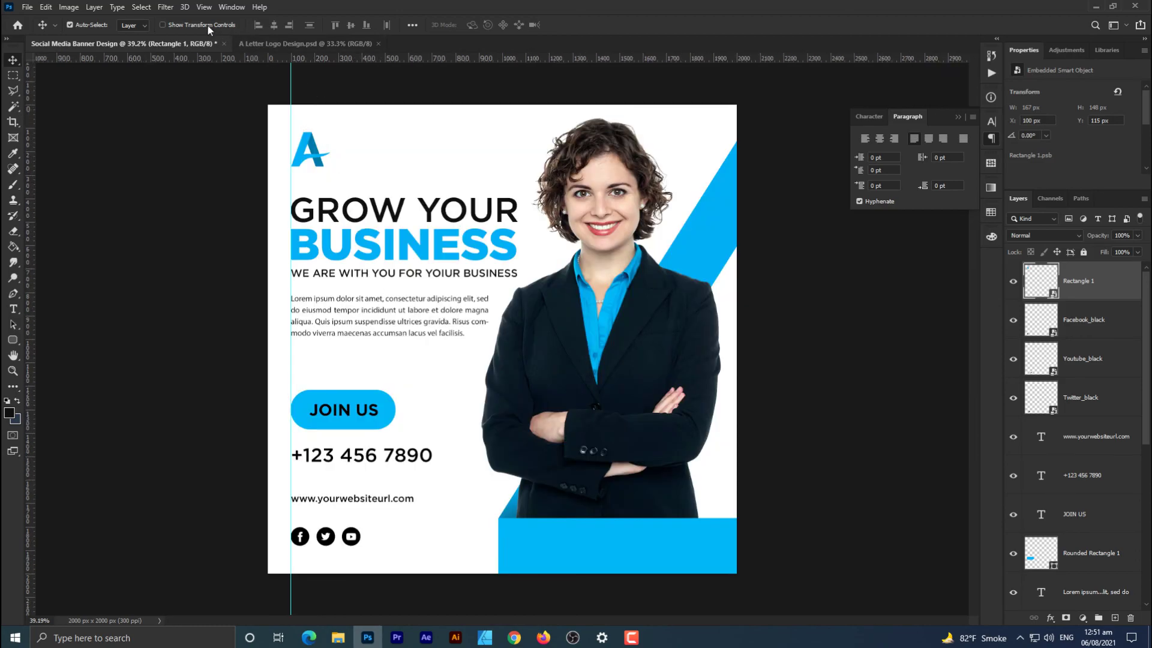
pyautogui.click(204, 7)
pyautogui.click(241, 333)
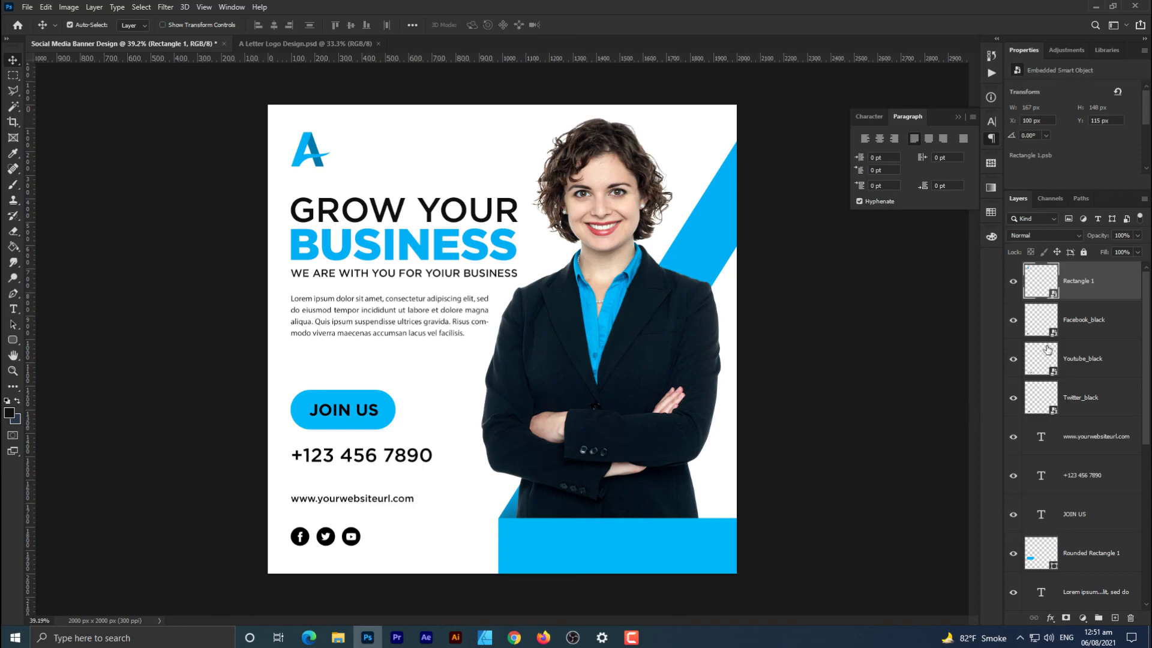
# Step: Move the JOIN US button, phone number, website address and social icons together straight up by about 89 px
pyautogui.click(1068, 337)
pyautogui.scroll(-2, 1084, 465)
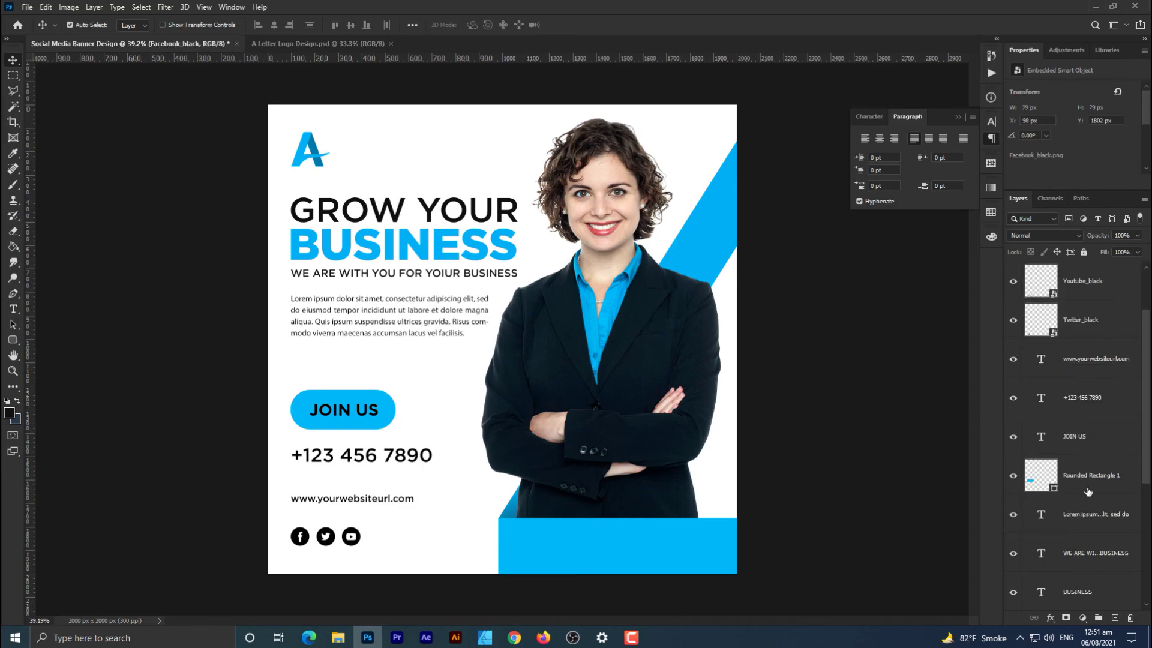
pyautogui.keyDown('shift'); pyautogui.click(1090, 486); pyautogui.keyUp('shift')
pyautogui.hotkey('ctrl', 't')
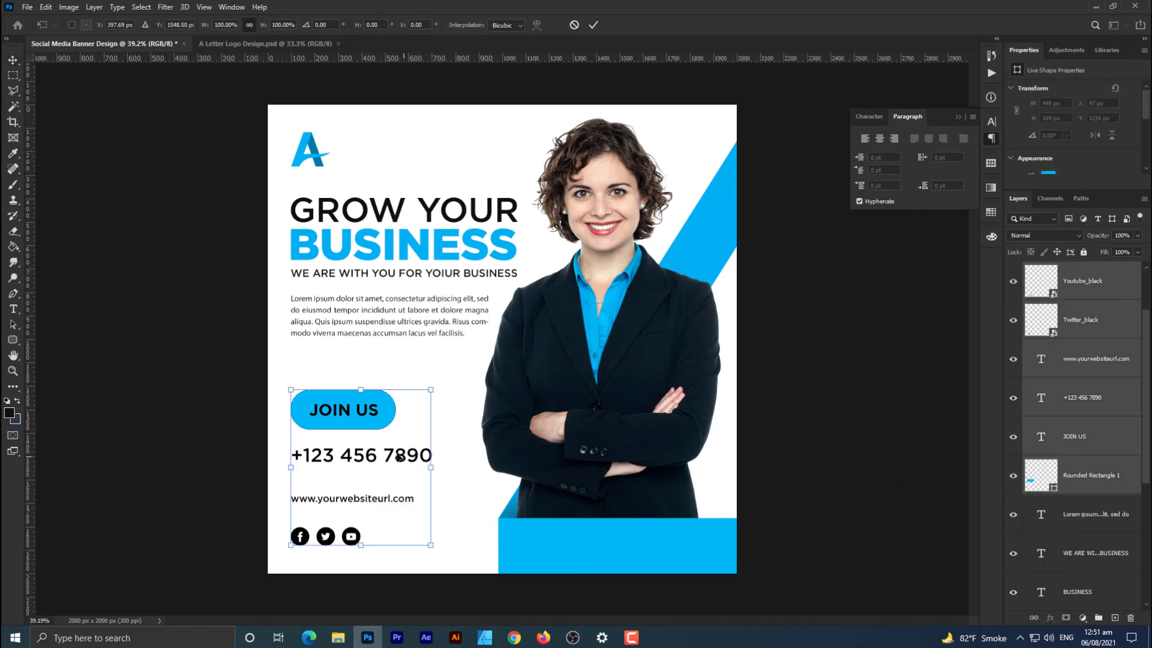
pyautogui.moveTo(359, 427); pyautogui.dragTo(356, 409)
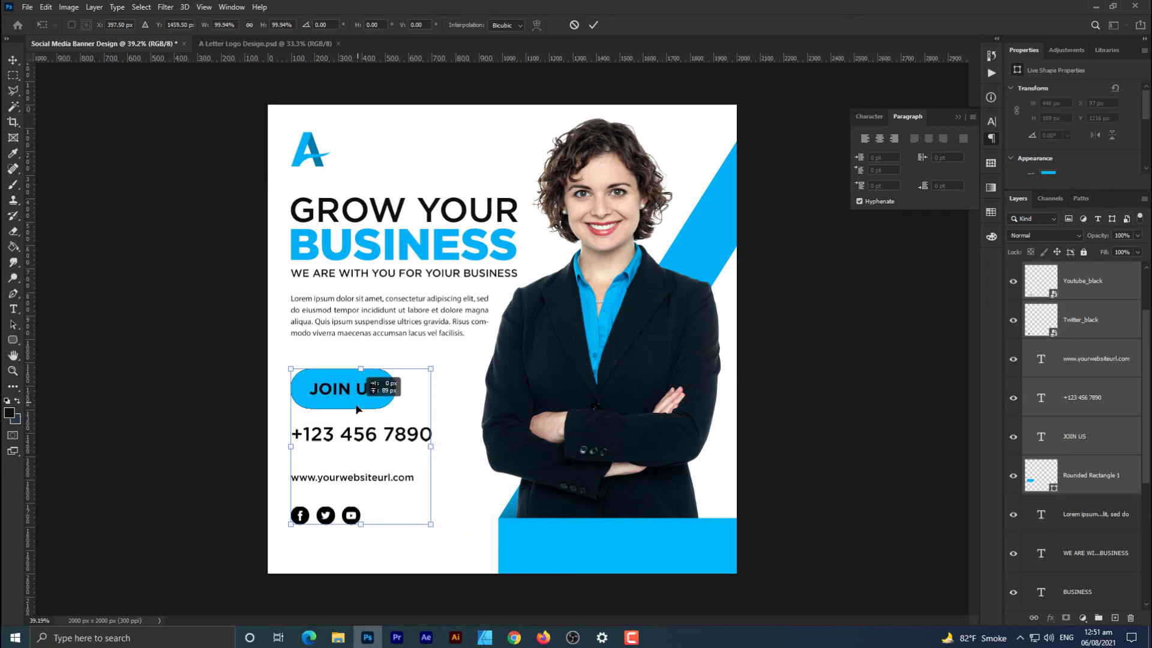
pyautogui.press('Return')
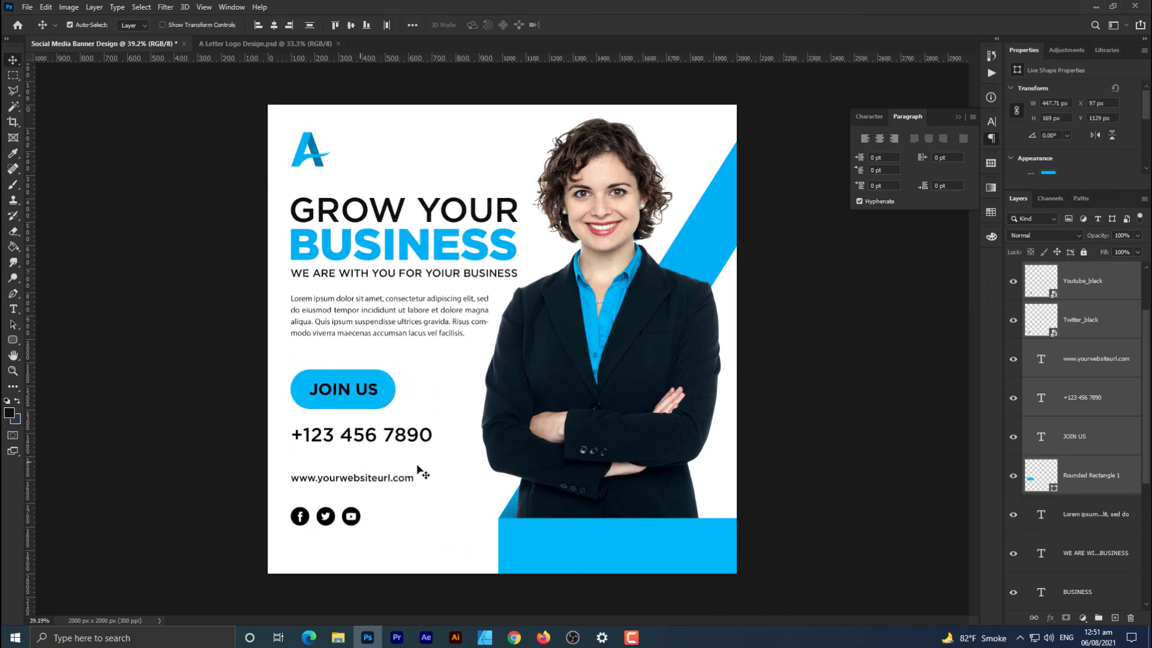
# Step: Move the website address straight up by about 33 px, closer to the phone number
pyautogui.click(1088, 374)
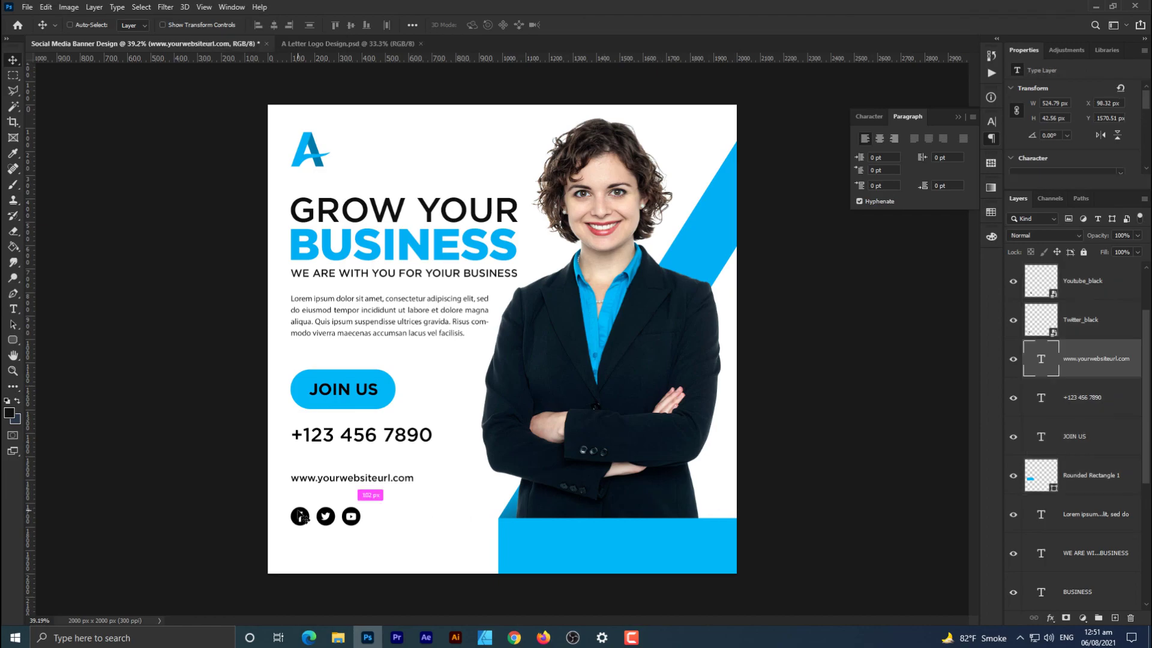
pyautogui.hotkey('ctrl', 't')
pyautogui.scroll(2, 330, 503)
pyautogui.moveTo(364, 491); pyautogui.dragTo(367, 480)
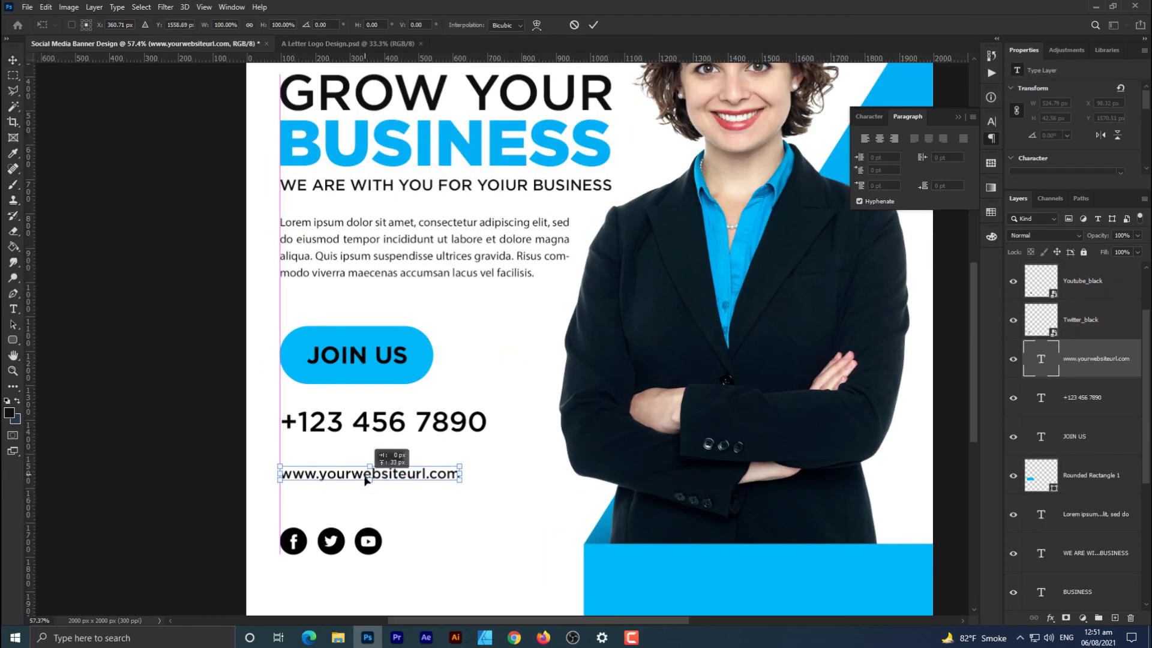
pyautogui.press('Return')
pyautogui.scroll(-2, 367, 498)
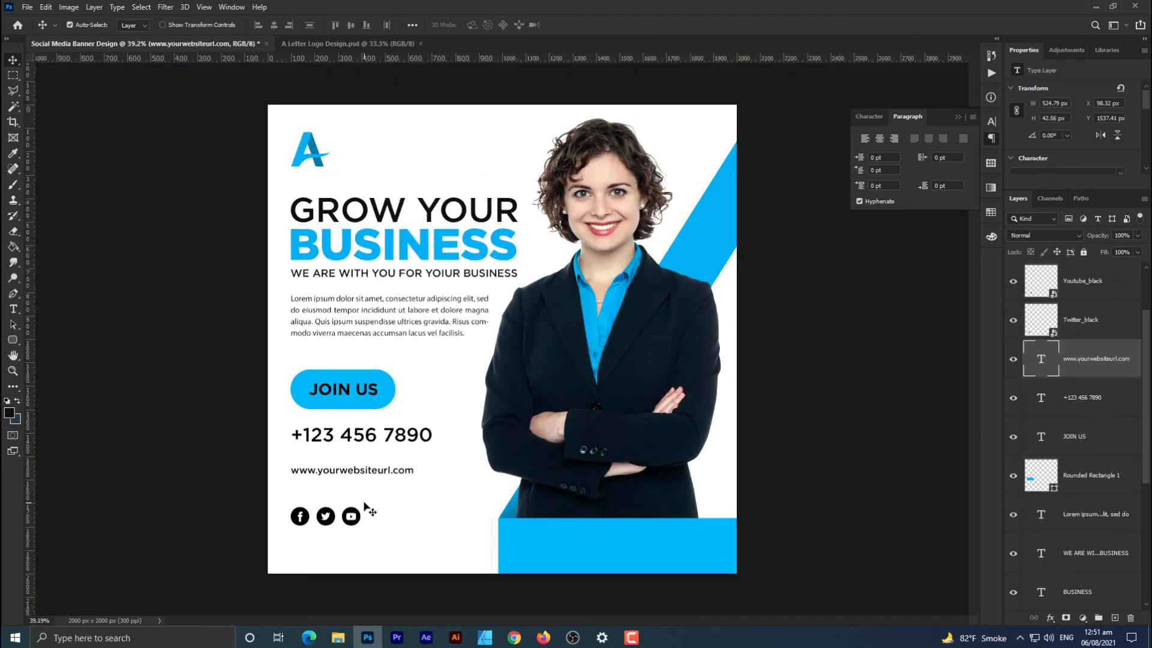